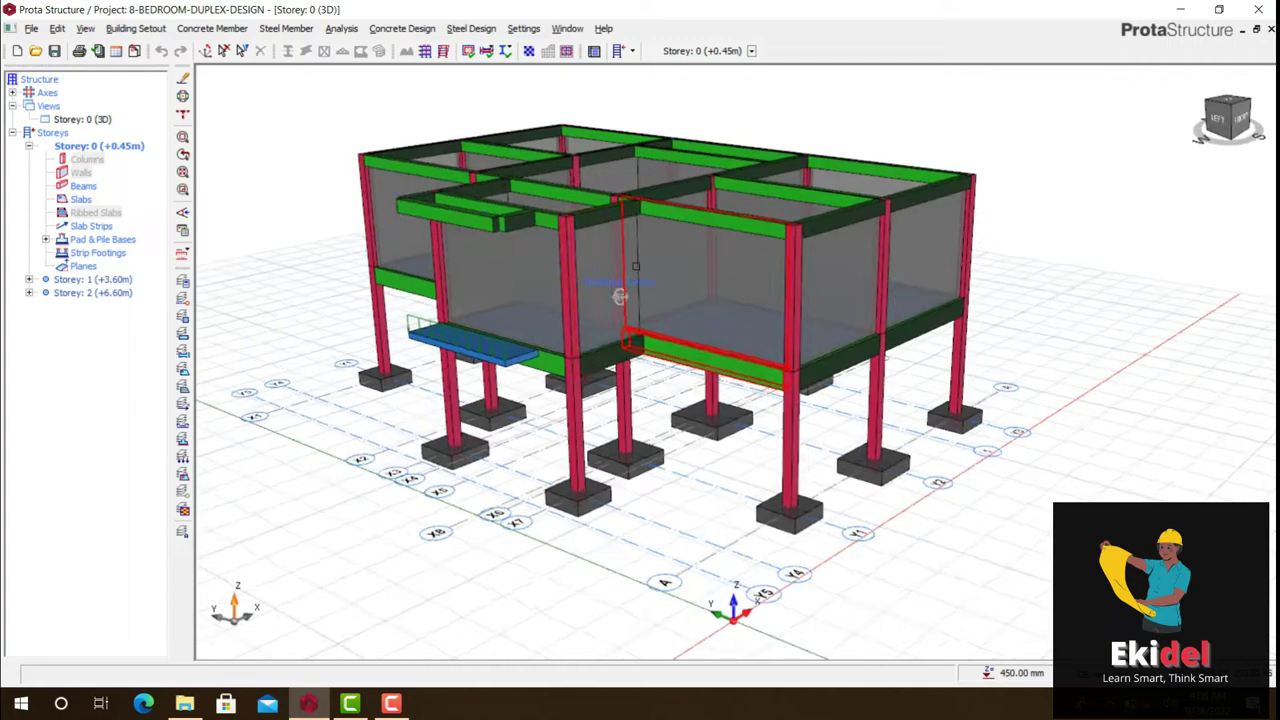
# Step: Open the duplex project's concrete design in ProtaDetails for detailing
pyautogui.scroll(-1, 496, 131)
pyautogui.moveTo(496, 131)
pyautogui.mouseDown(button='middle')
pyautogui.moveTo(558, 162)
pyautogui.moveTo(591, 160)
pyautogui.moveTo(460, 156)
pyautogui.mouseUp(button='middle')
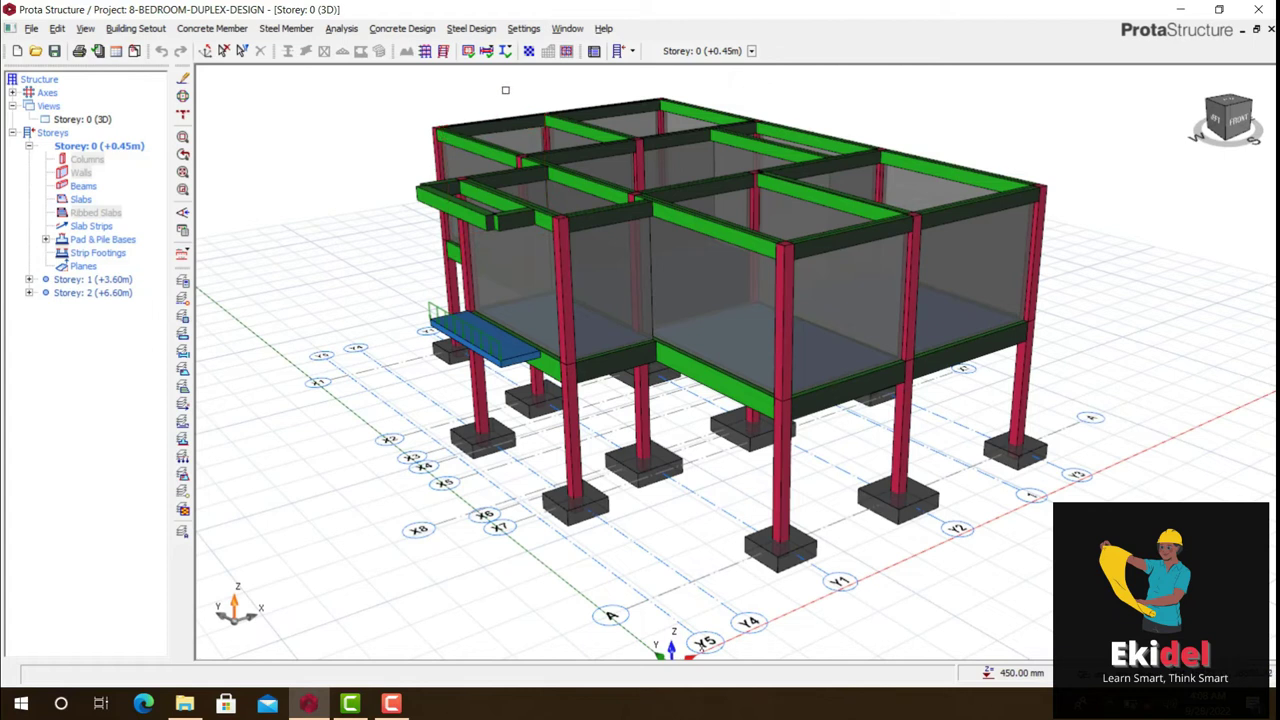
pyautogui.scroll(2, 481, 127)
pyautogui.click(401, 28)
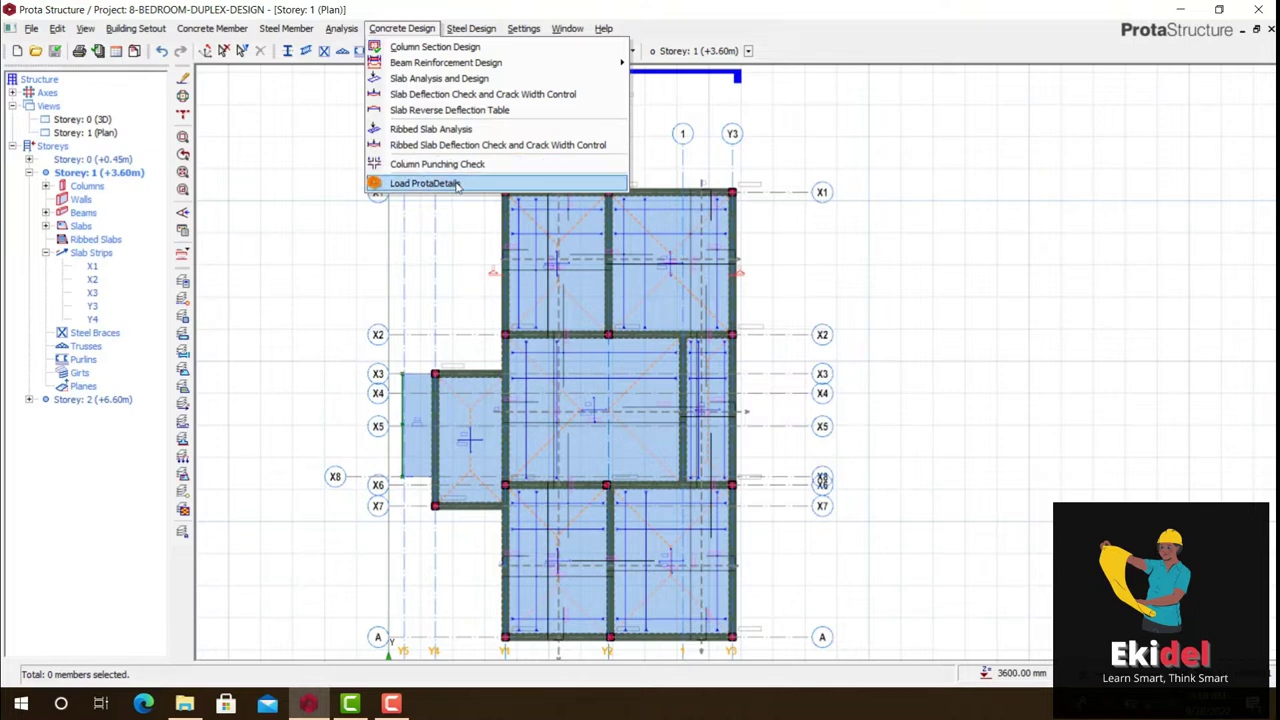
pyautogui.click(465, 183)
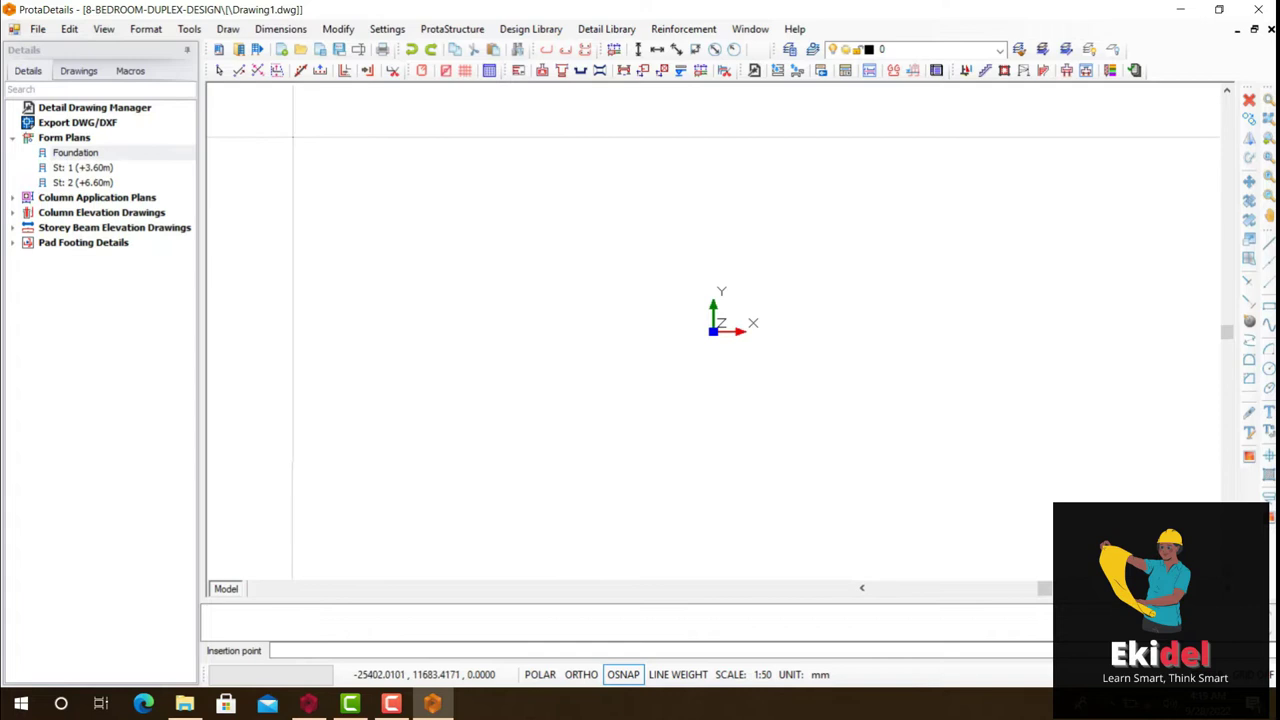
# Step: Insert the Foundation form plan to the left of the drawing origin and check its pad footings and dimensions
pyautogui.click(293, 137)
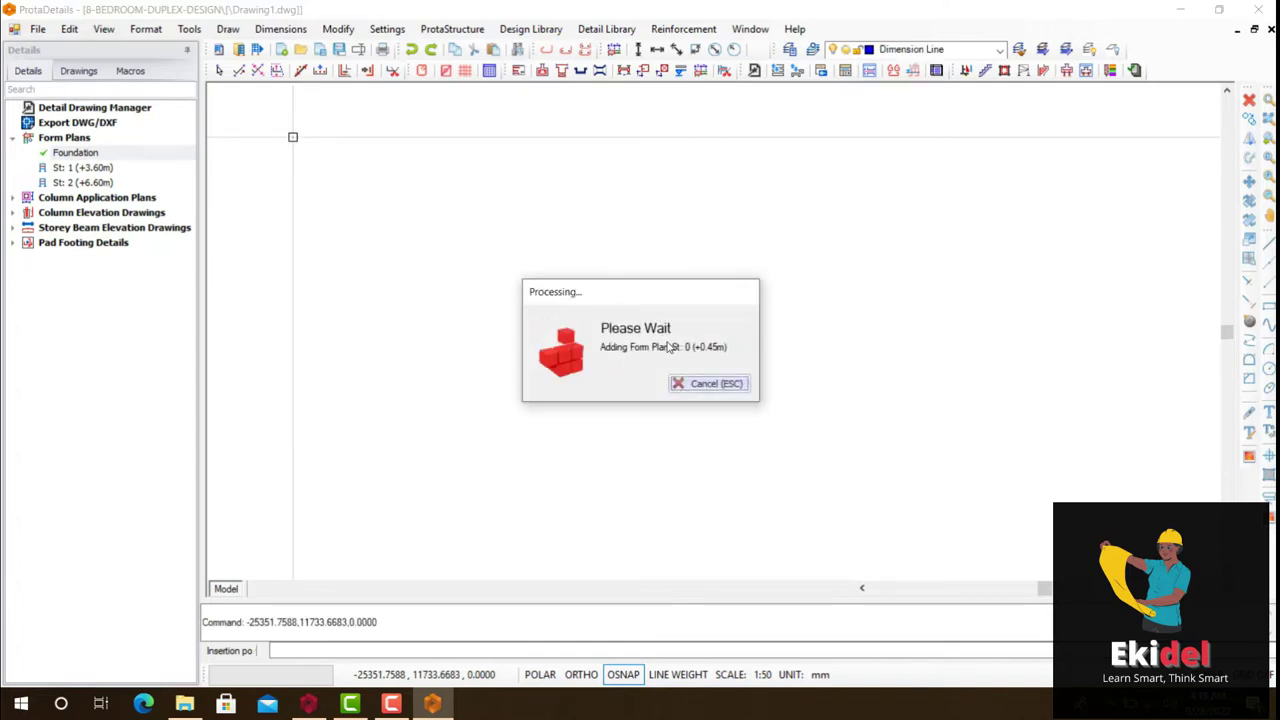
pyautogui.scroll(5, 409, 250)
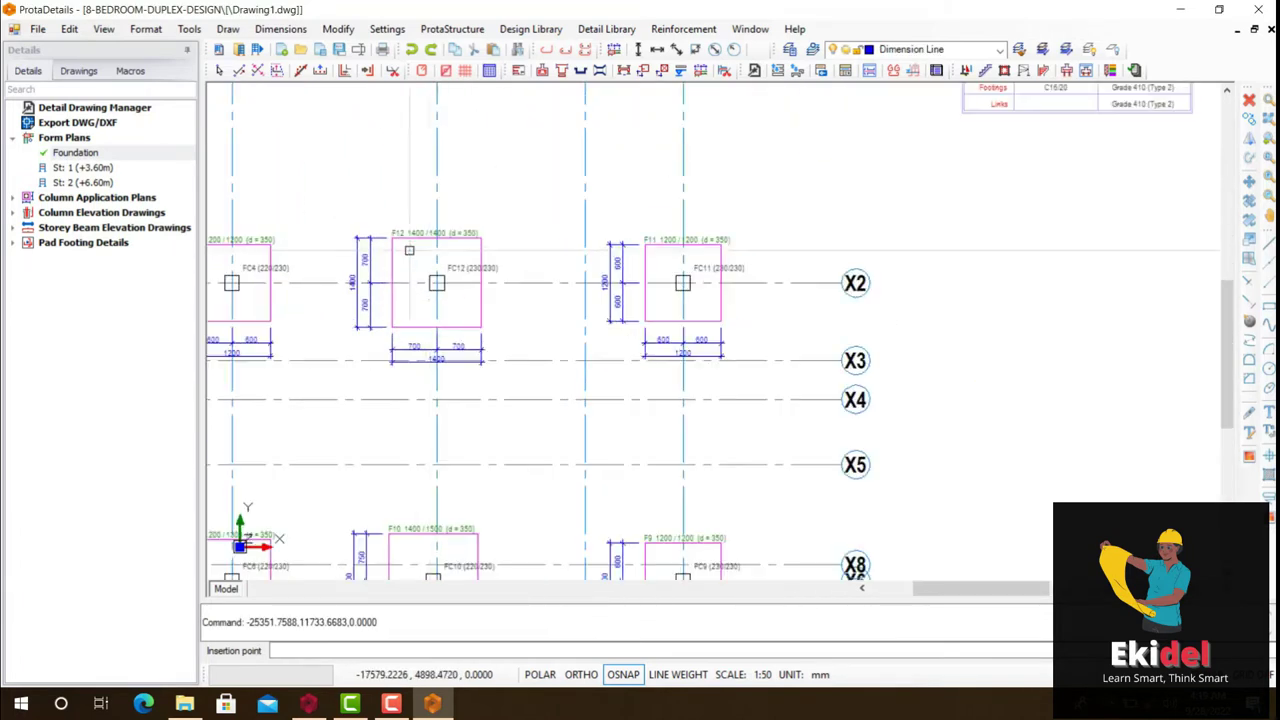
pyautogui.scroll(3, 409, 250)
pyautogui.scroll(-8, 354, 238)
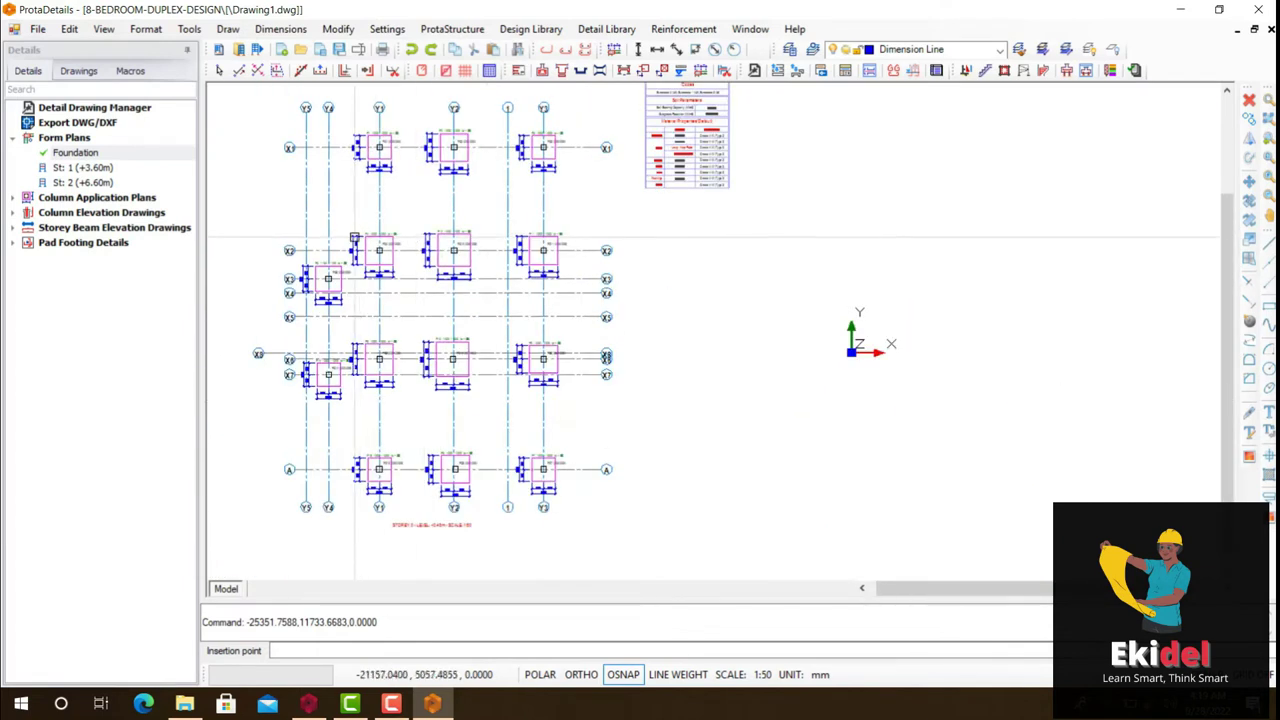
pyautogui.scroll(4, 354, 238)
pyautogui.scroll(-3, 414, 240)
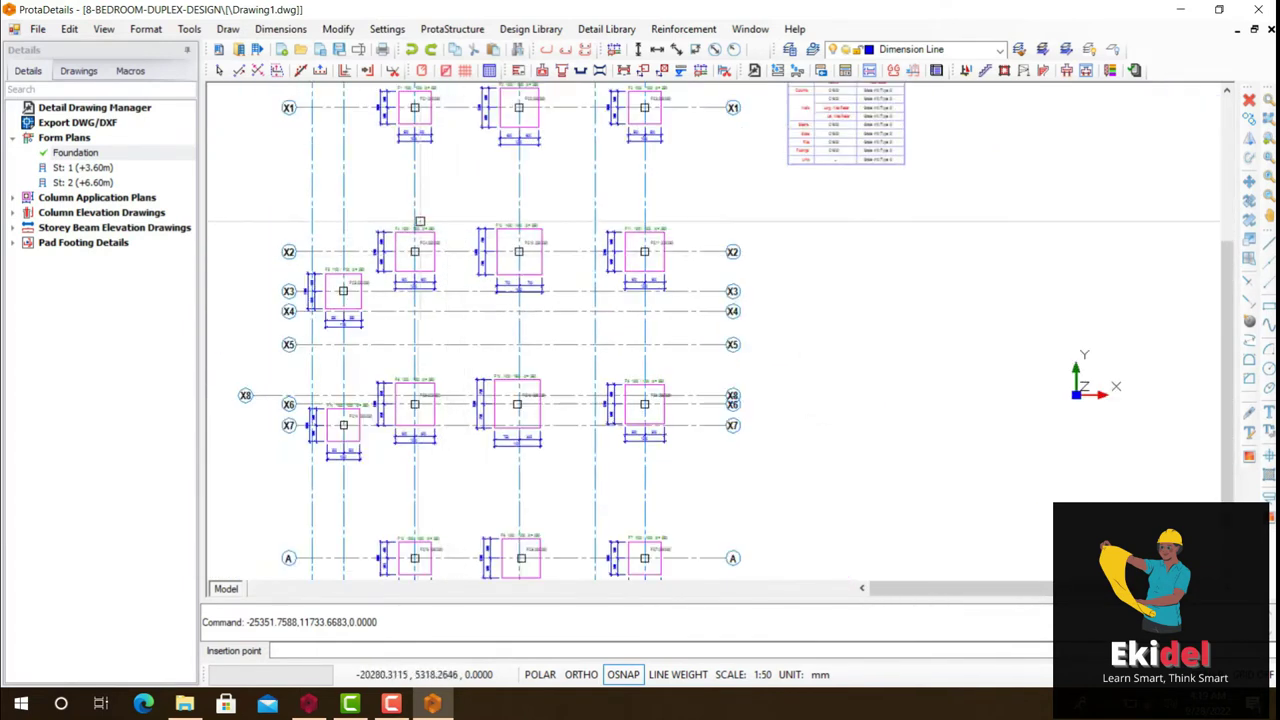
# Step: Insert the St: 1 (+3.60m) form plan to the right of the foundation plan and check its slab reinforcement
pyautogui.scroll(-5, 420, 221)
pyautogui.click(588, 193)
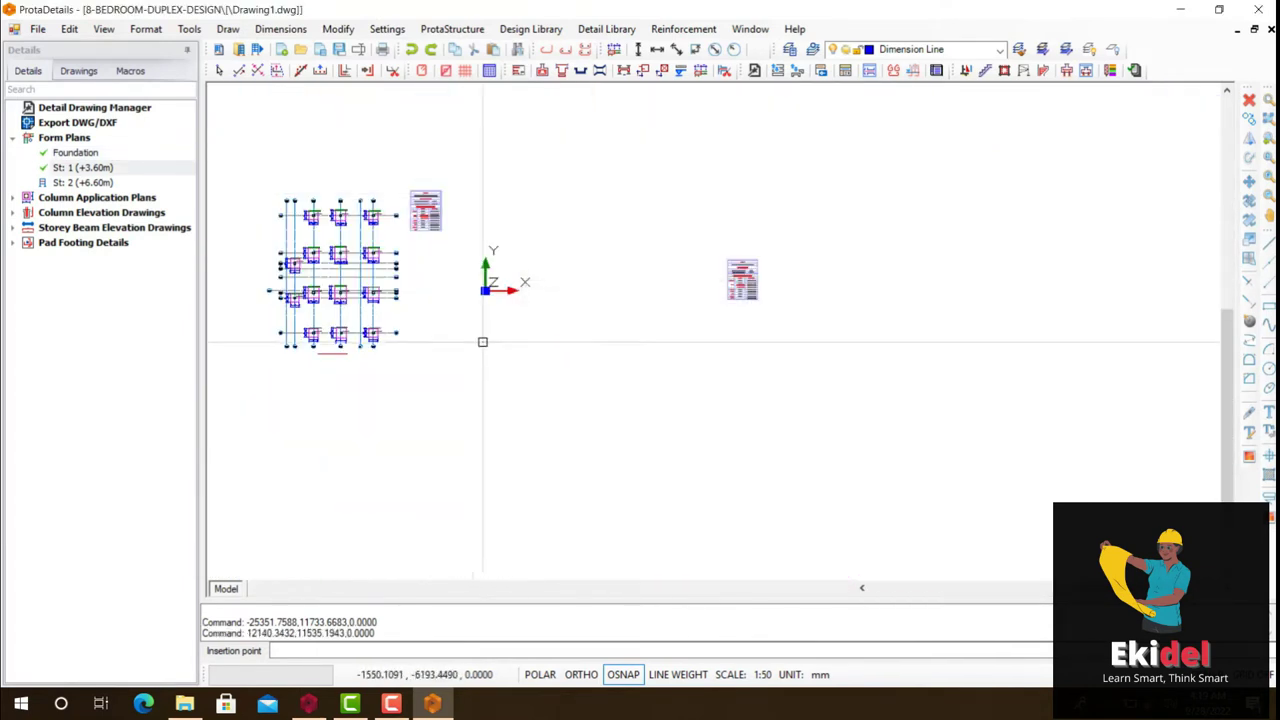
pyautogui.scroll(6, 633, 240)
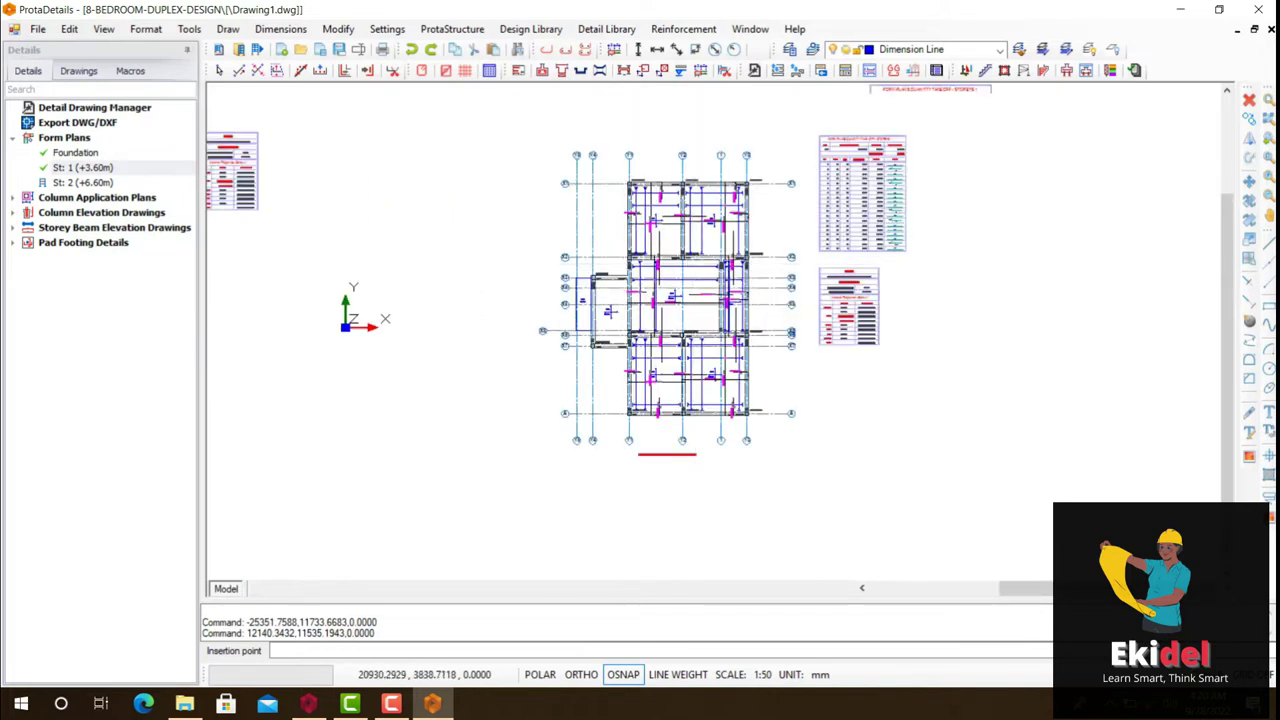
pyautogui.scroll(4, 490, 232)
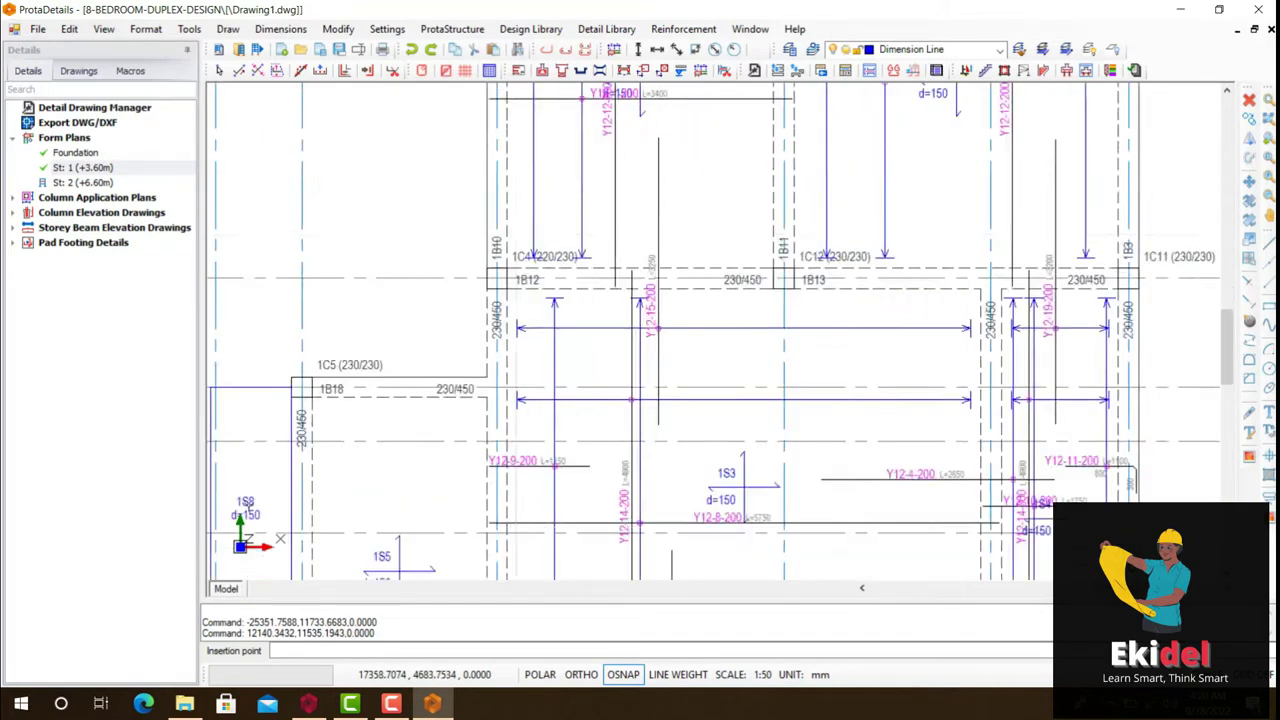
# Step: Insert the St: 1 (+3.60m) storey beam elevation drawings below the storey 1 form plan
pyautogui.scroll(-4, 560, 263)
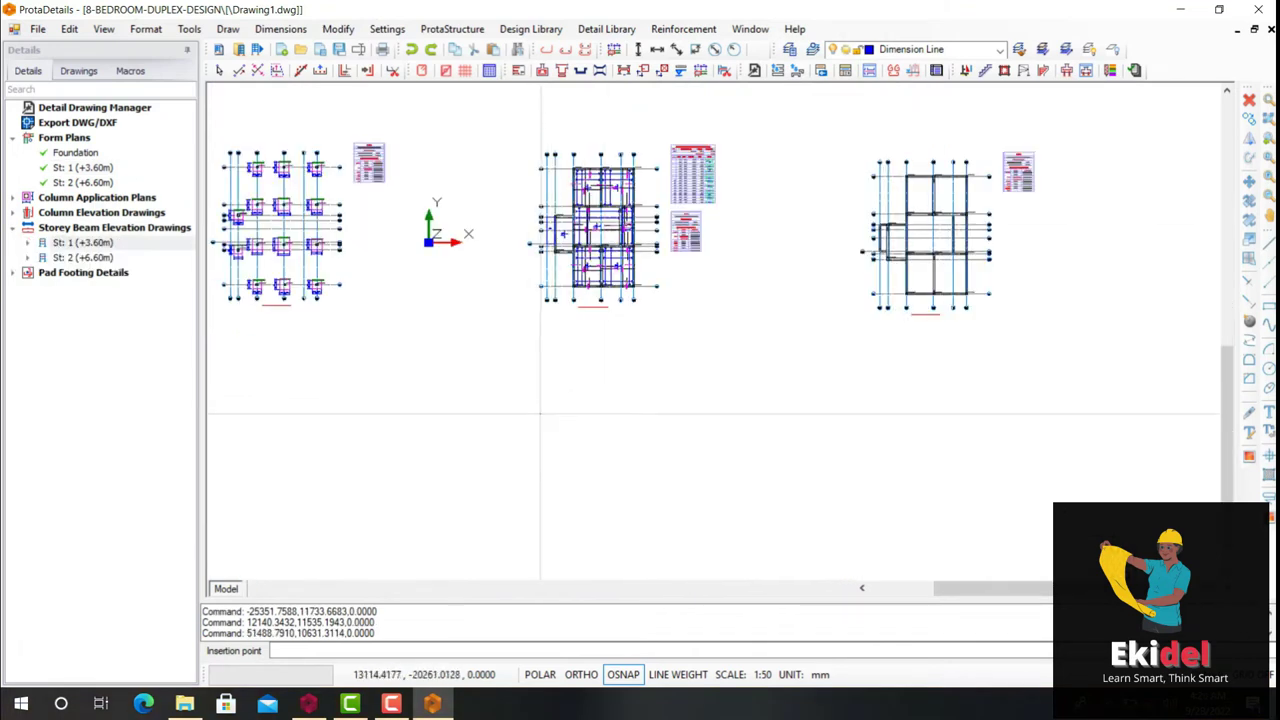
pyautogui.click(600, 405)
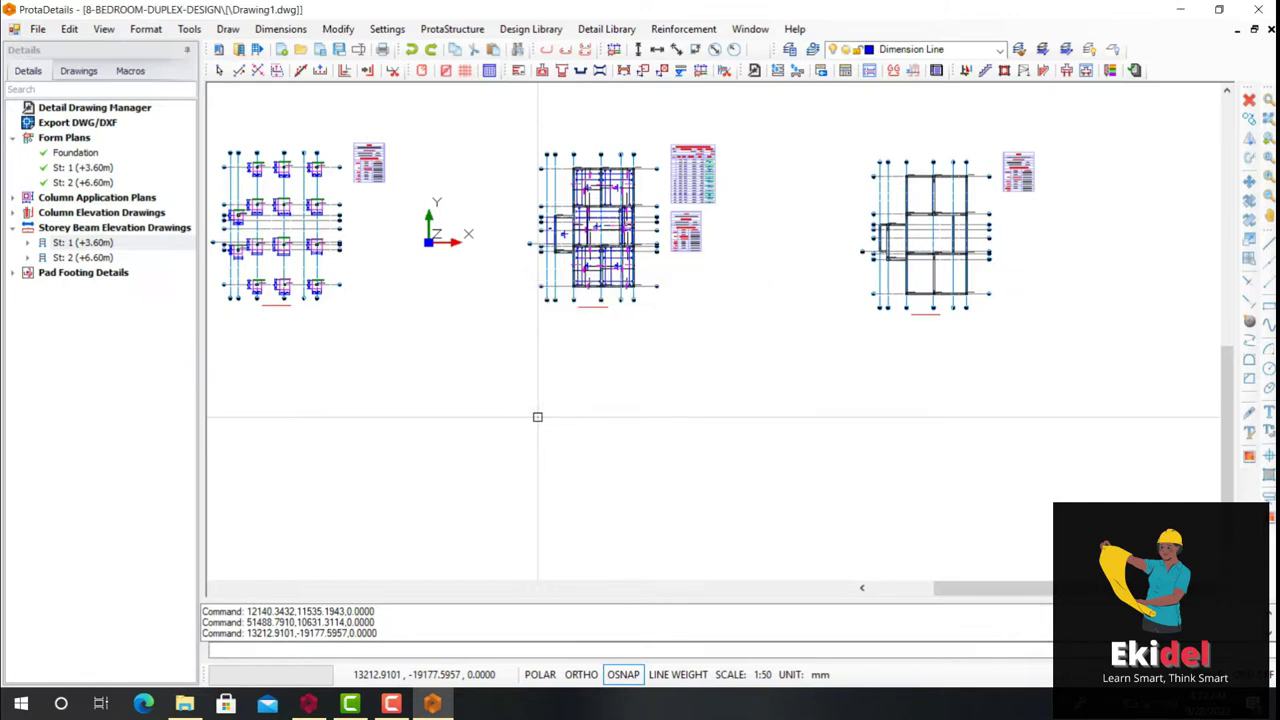
pyautogui.scroll(-2, 650, 400)
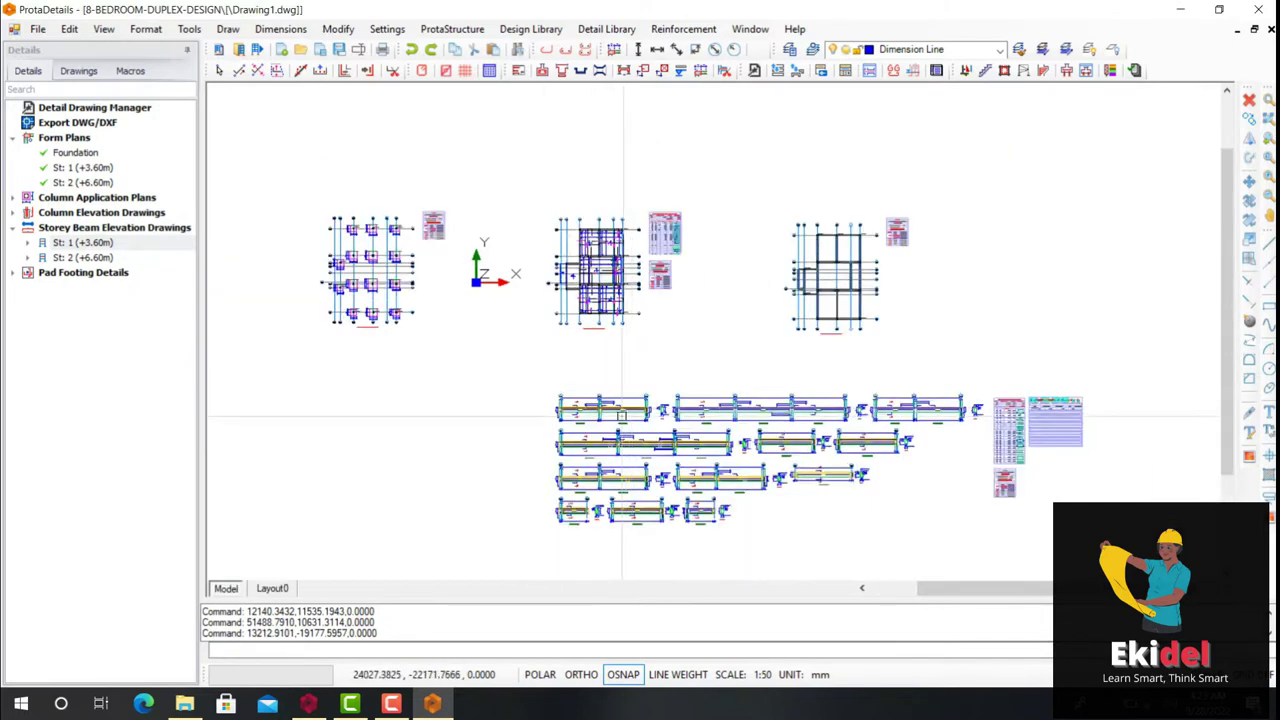
# Step: Examine the storey 1 beam elevations, their cross-sections, the quantity take-off table and the beam rebar schedule
pyautogui.scroll(4, 650, 400)
pyautogui.scroll(5, 414, 271)
pyautogui.scroll(-1, 414, 271)
pyautogui.scroll(-4, 414, 271)
pyautogui.scroll(5, 725, 308)
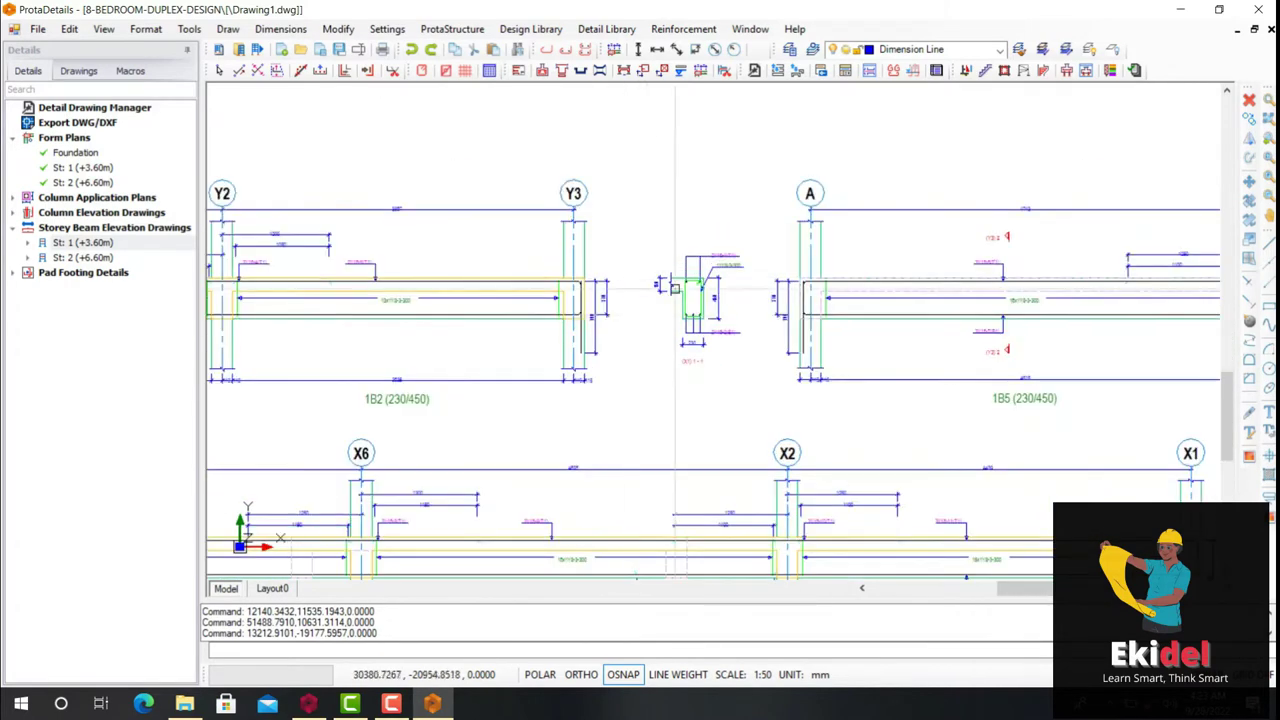
pyautogui.scroll(-6, 725, 308)
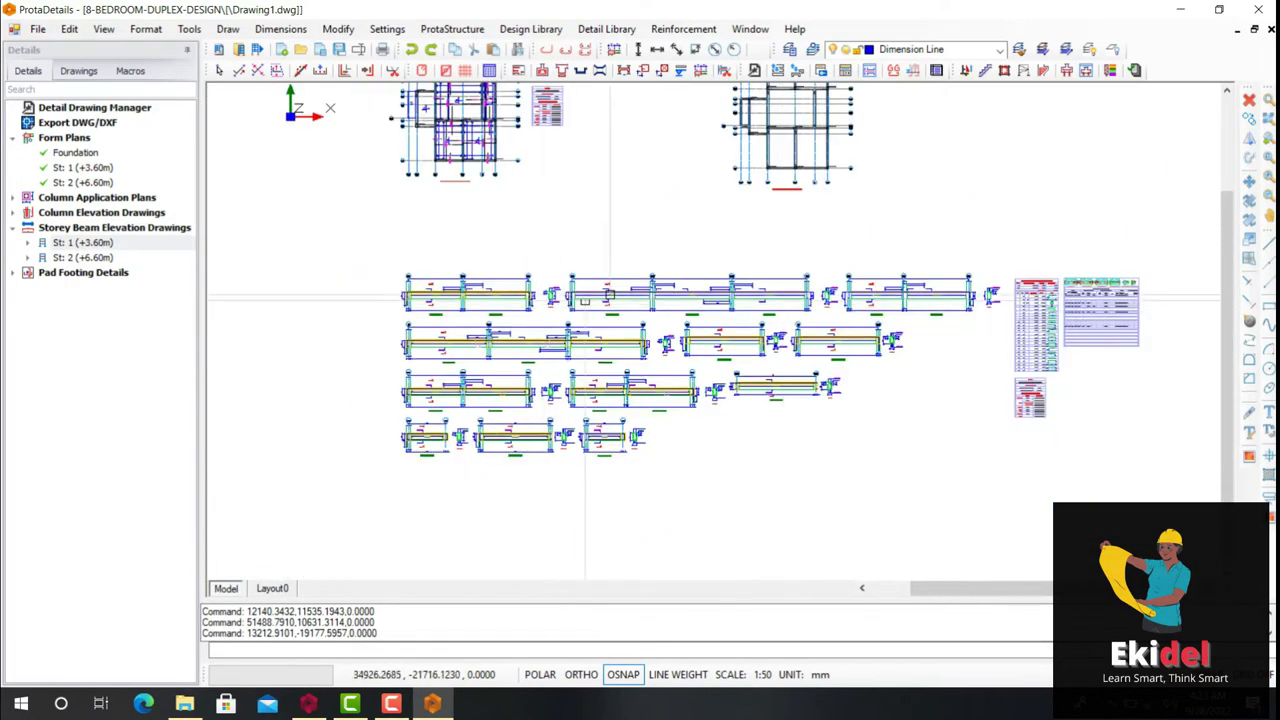
pyautogui.scroll(4, 558, 259)
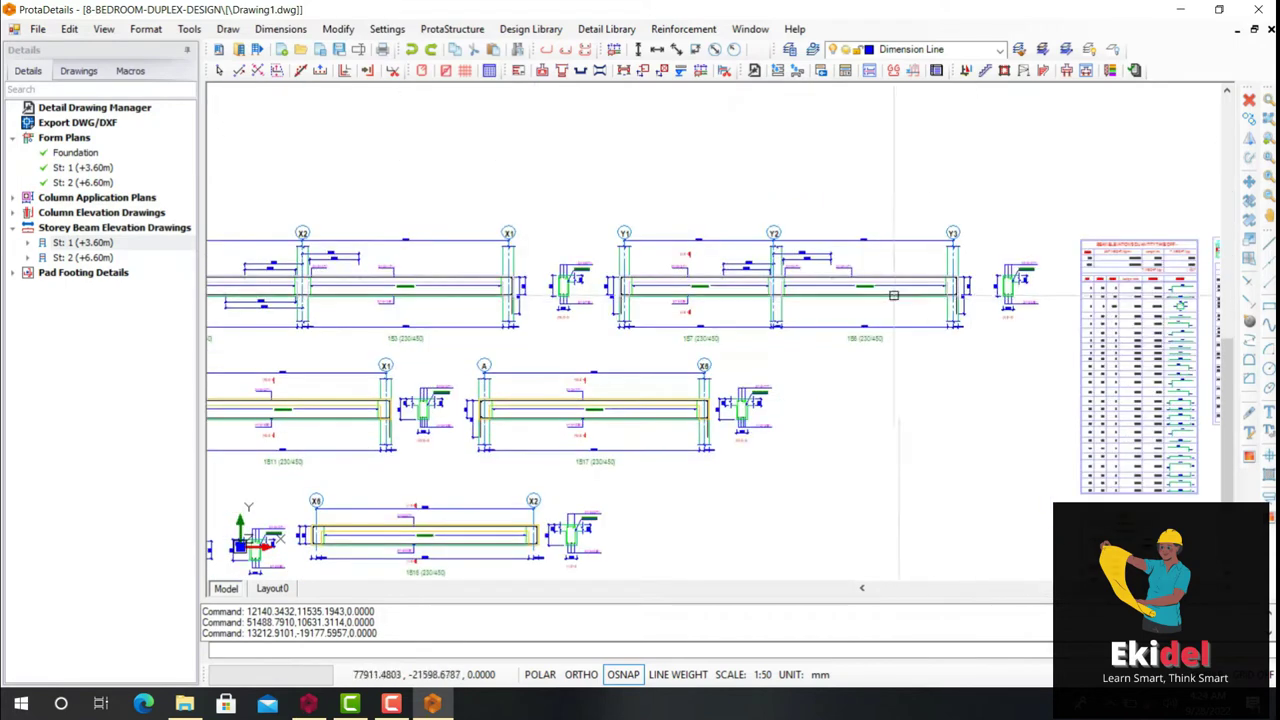
pyautogui.scroll(-5, 836, 323)
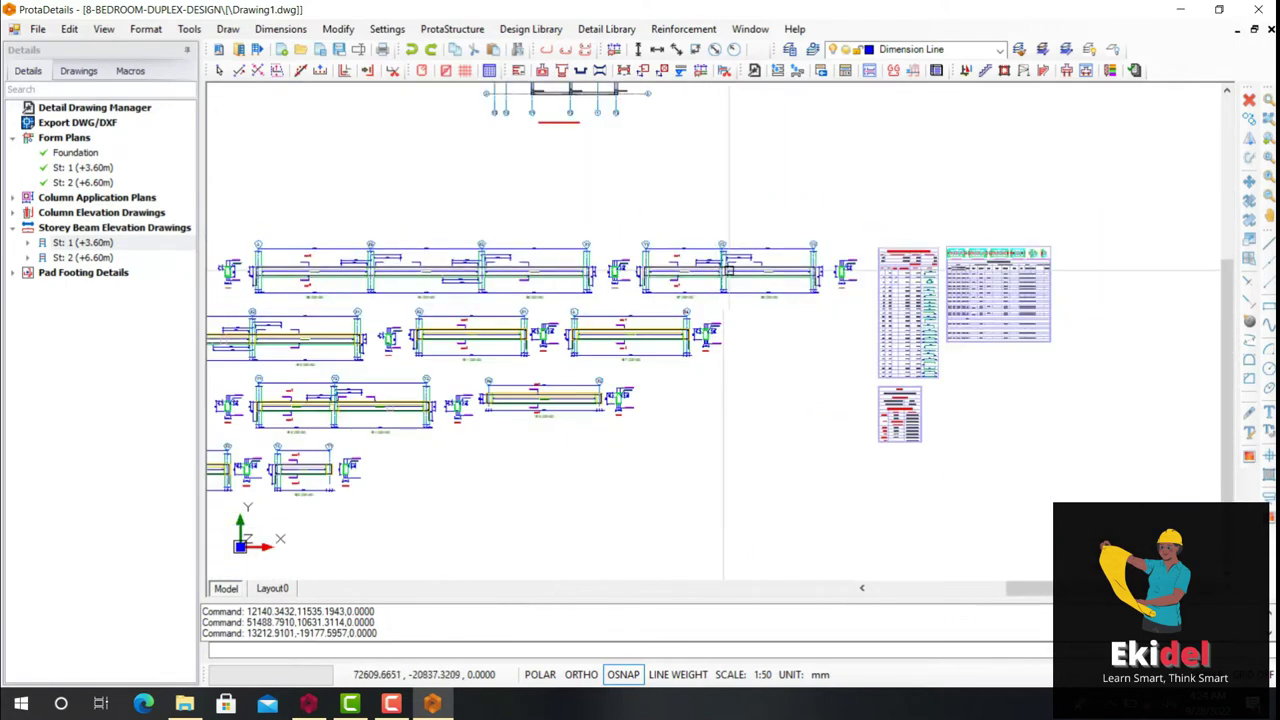
pyautogui.scroll(8, 836, 323)
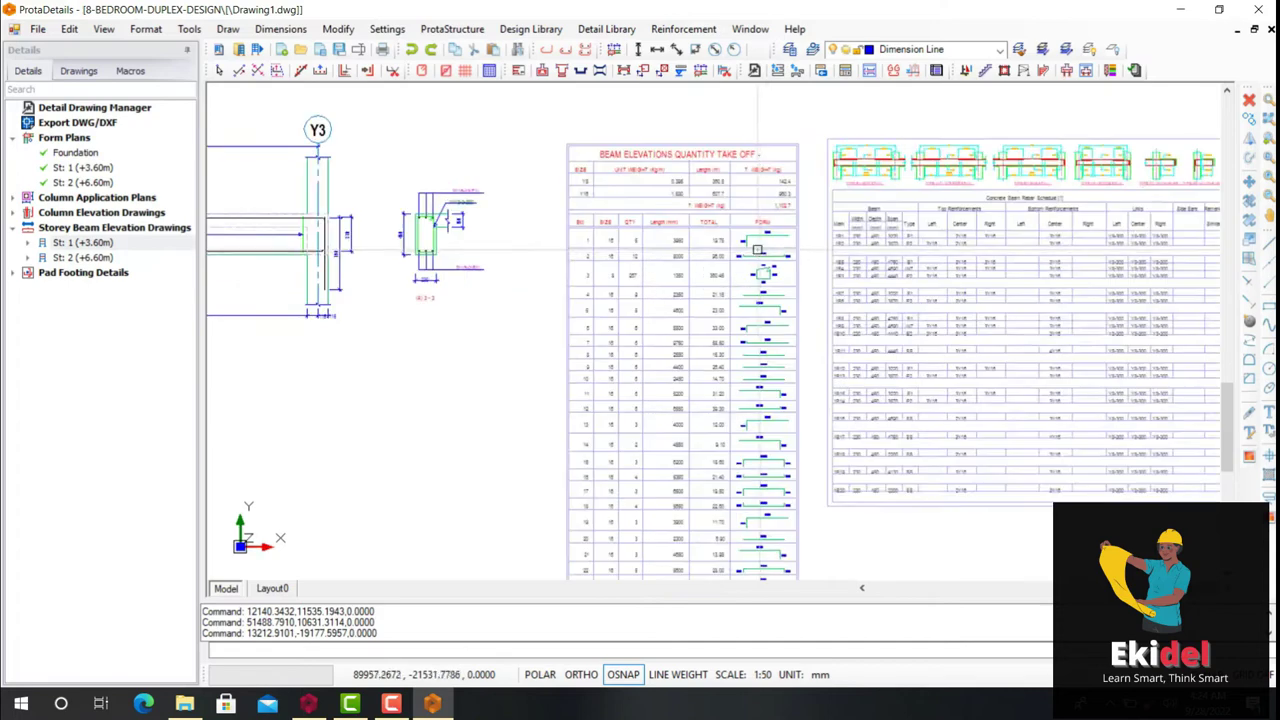
pyautogui.scroll(2, 759, 232)
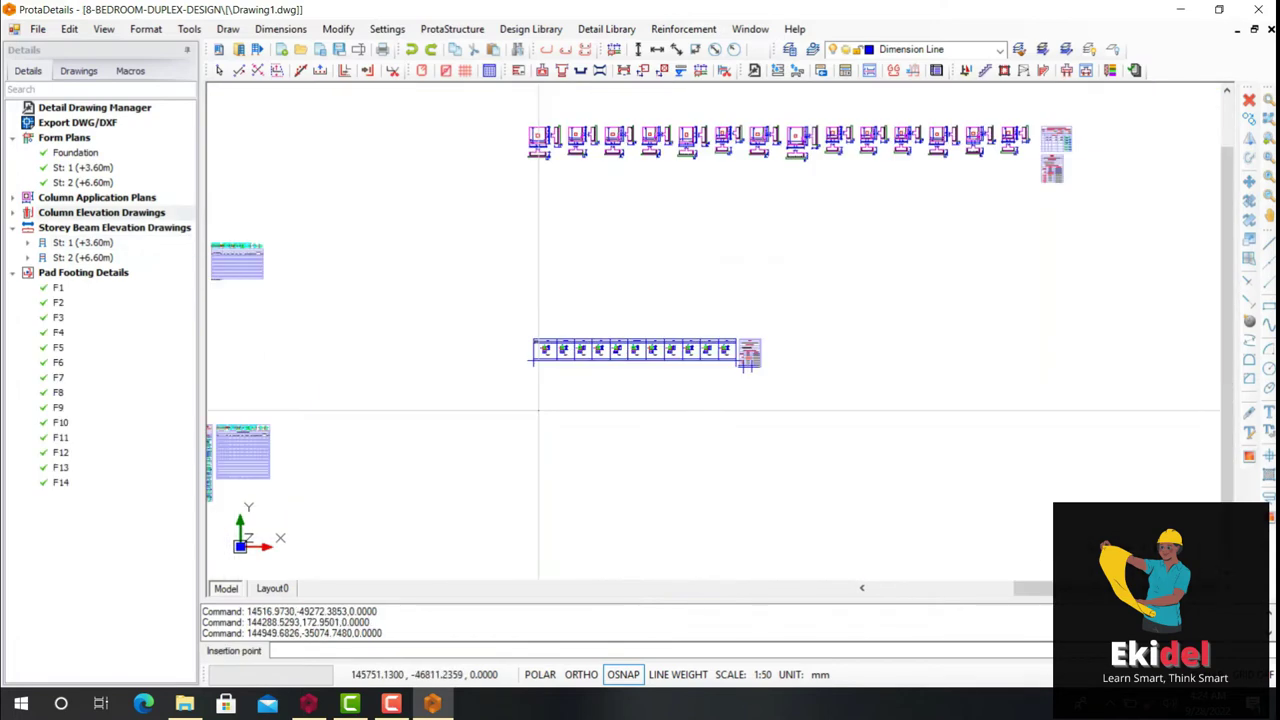
# Step: Insert the column elevation drawings below the row of column application plans
pyautogui.click(538, 410)
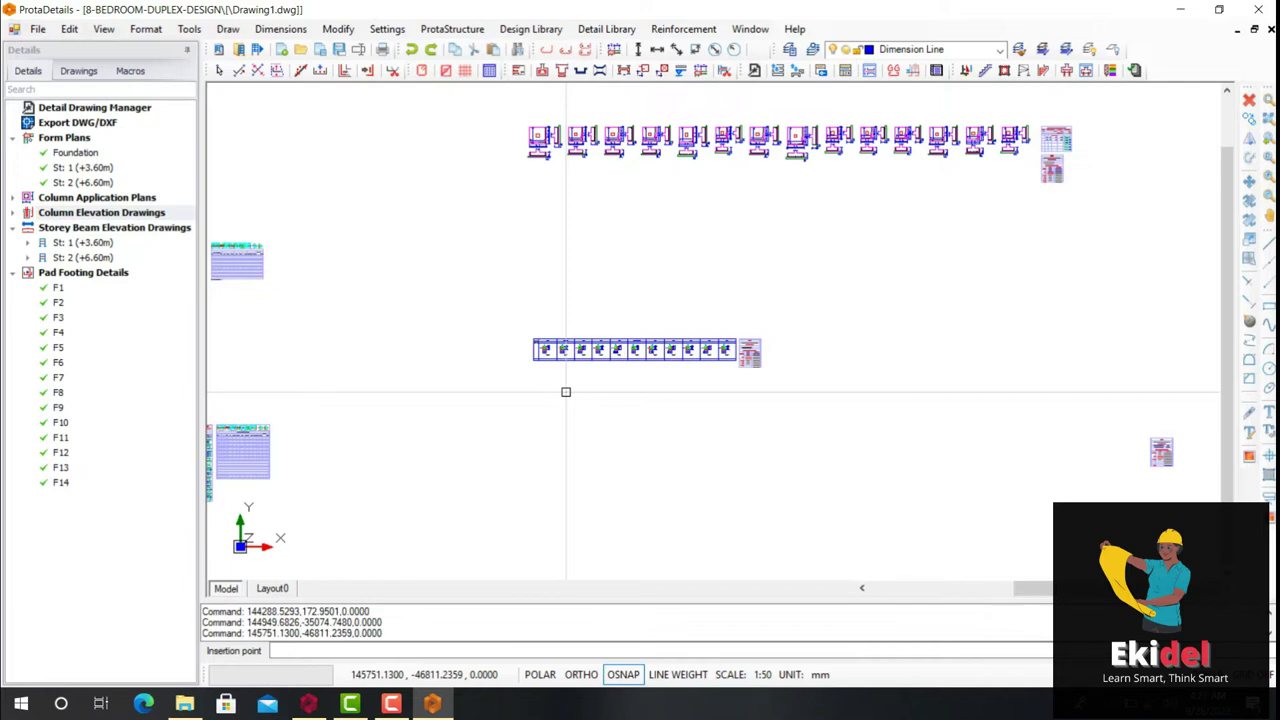
pyautogui.scroll(2, 623, 477)
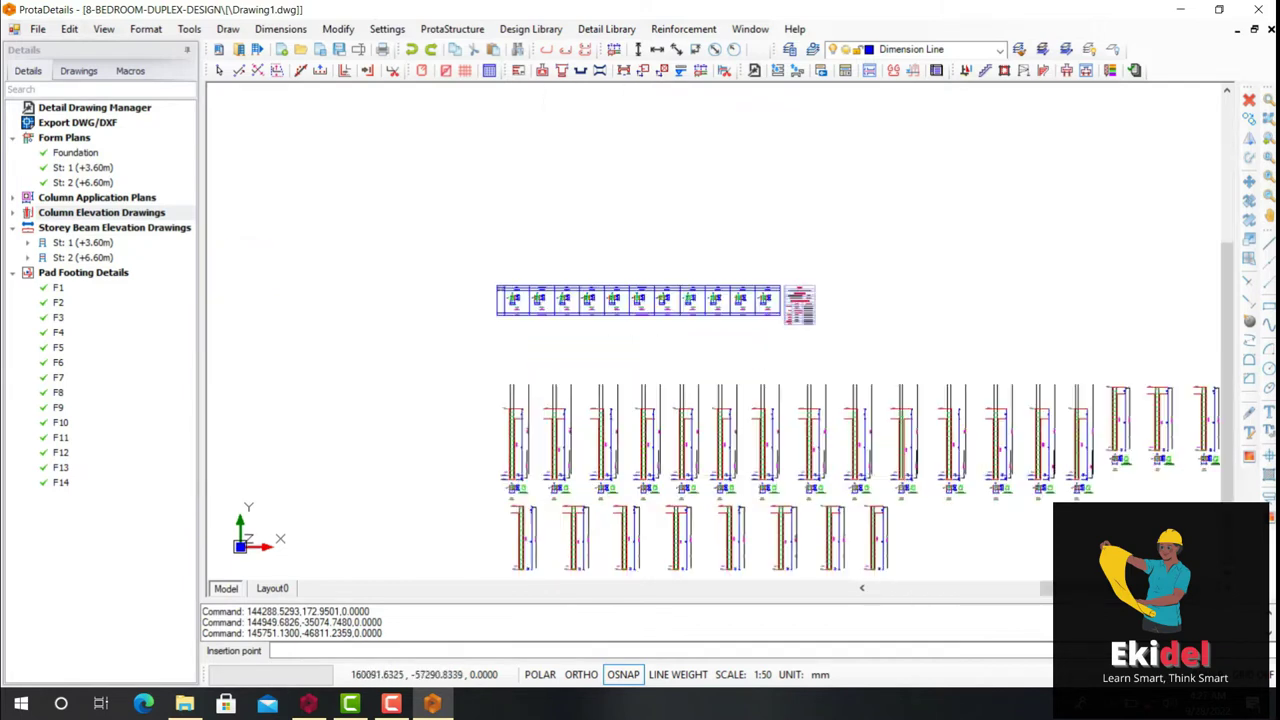
pyautogui.scroll(6, 600, 475)
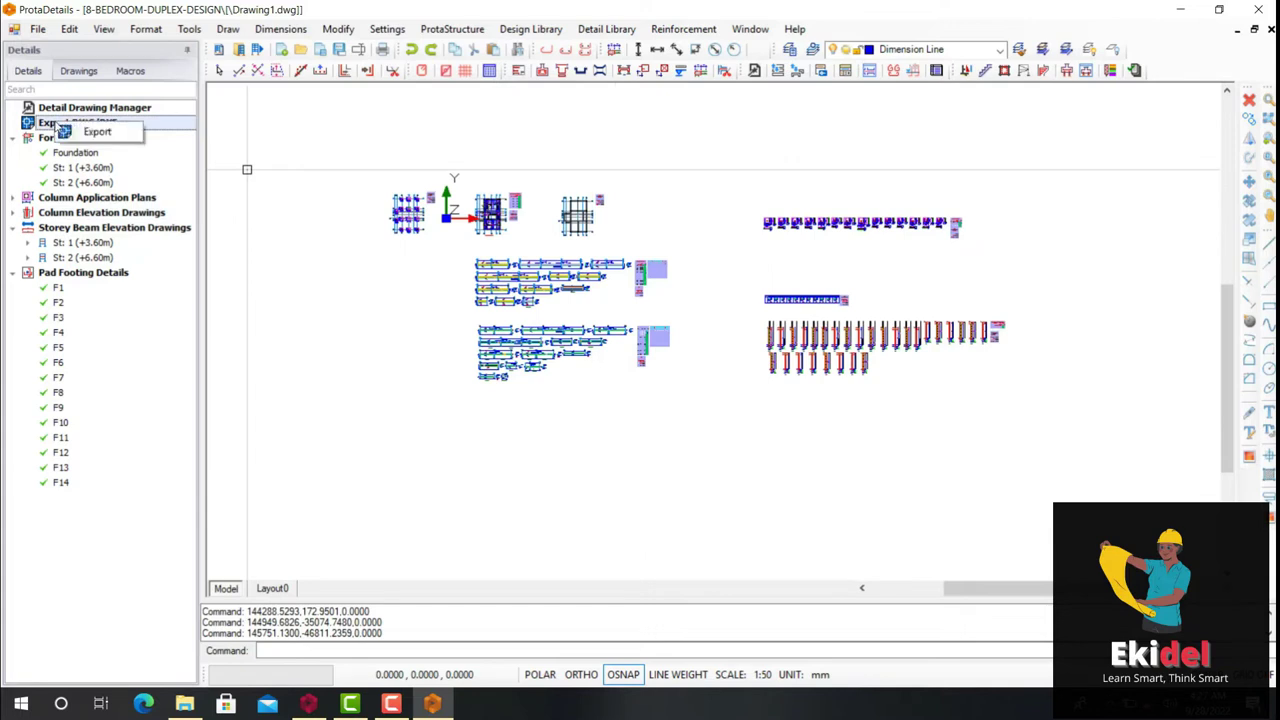
# Step: Export Drawing1.dwg to the project's export directory in DWG2010 format
pyautogui.click(92, 132)
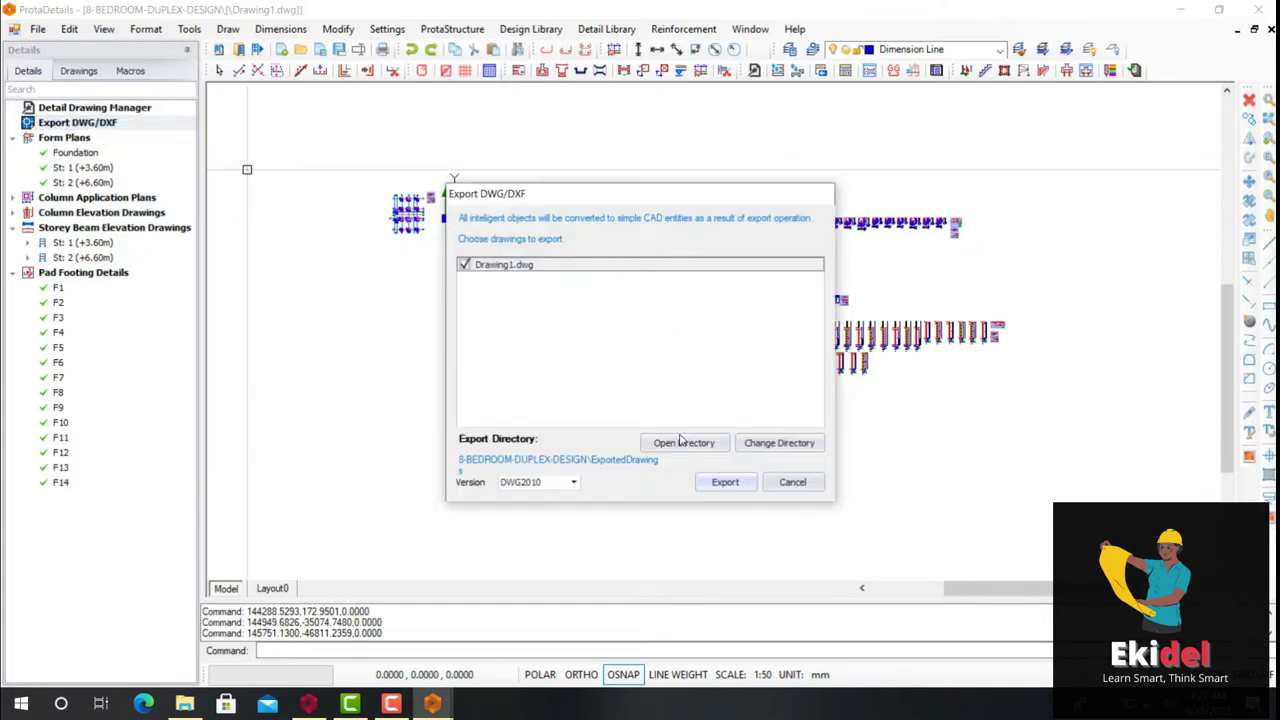
pyautogui.click(724, 482)
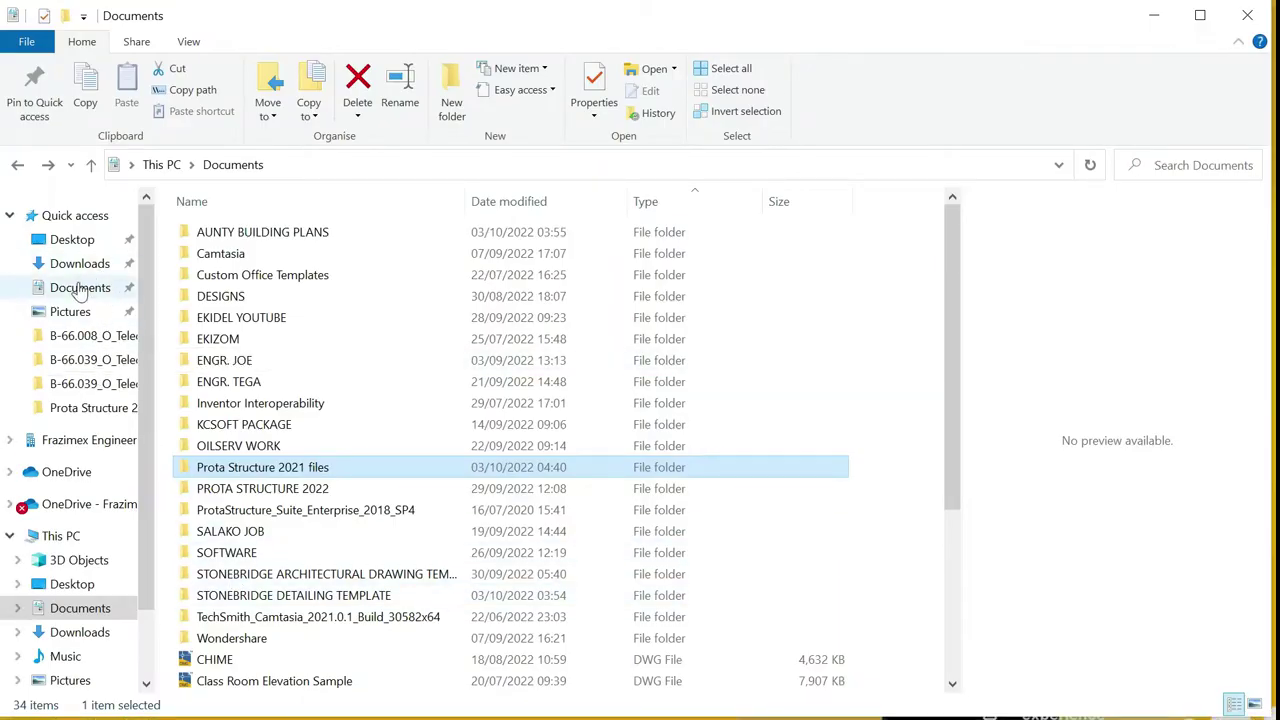
# Step: Open Drawing1 from the Prota Structure 2021 files folder in Documents with AutoCAD
pyautogui.click(94, 287)
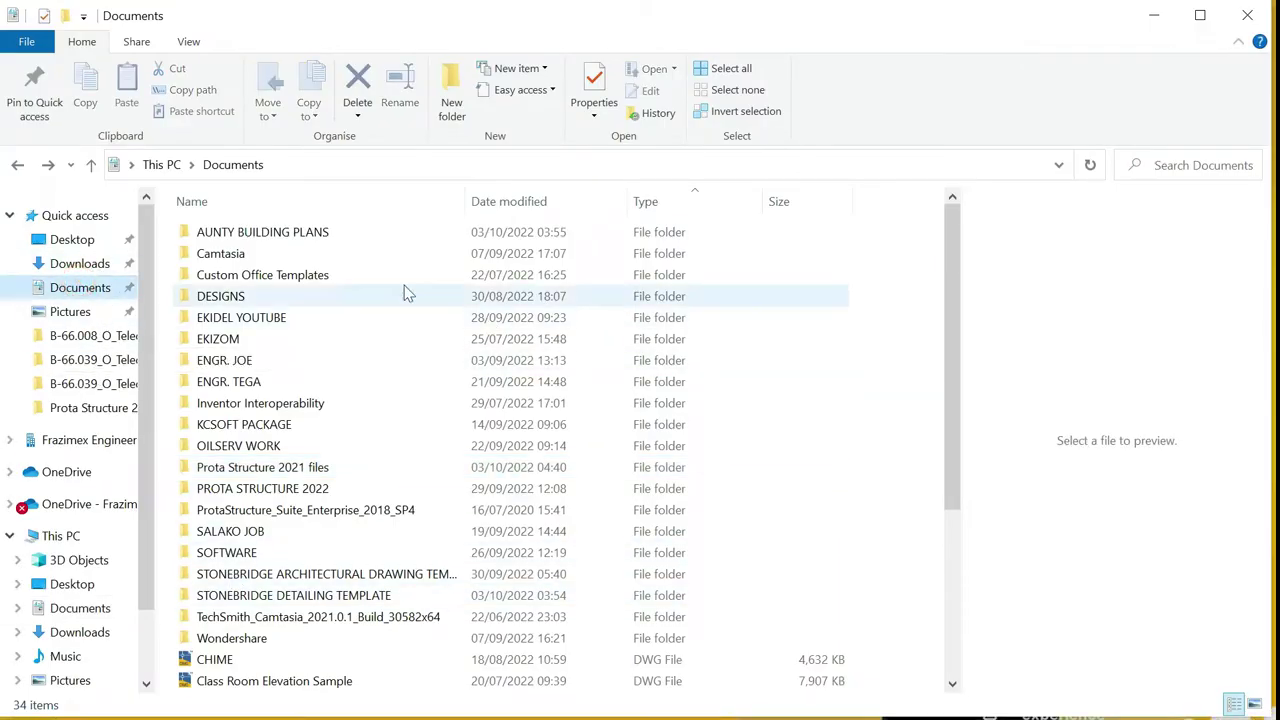
pyautogui.doubleClick(300, 470)
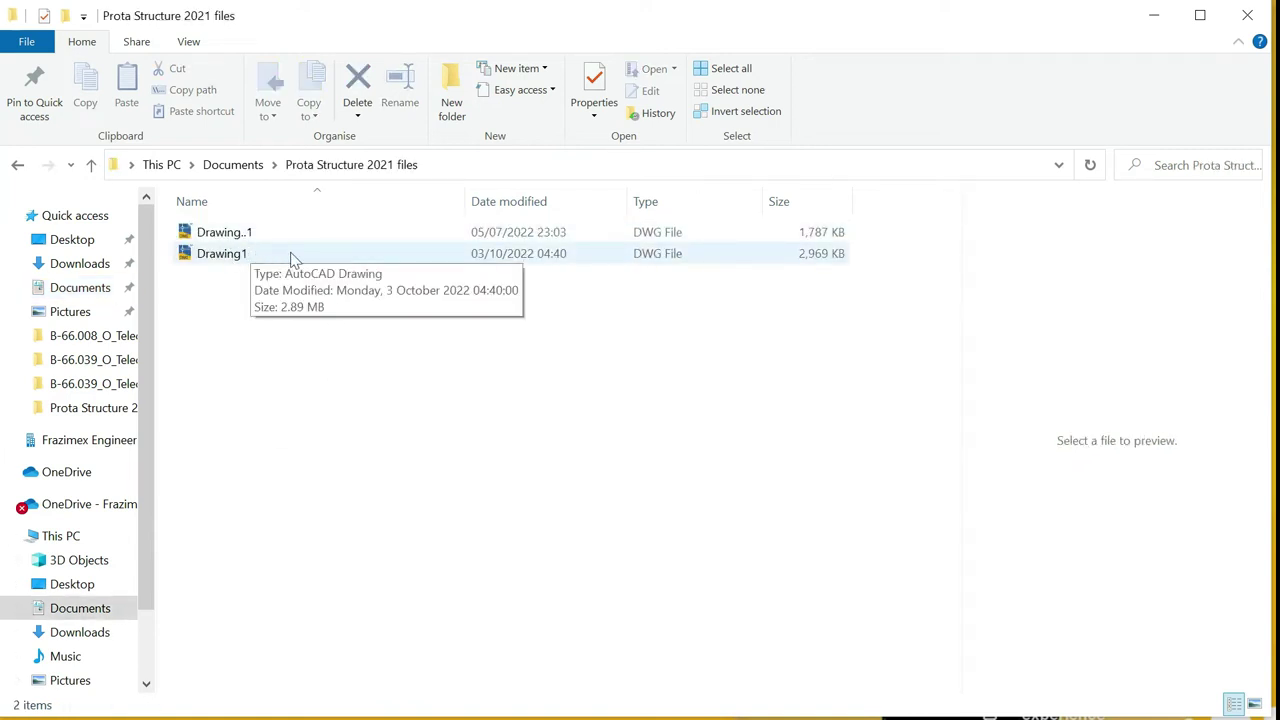
pyautogui.doubleClick(280, 255)
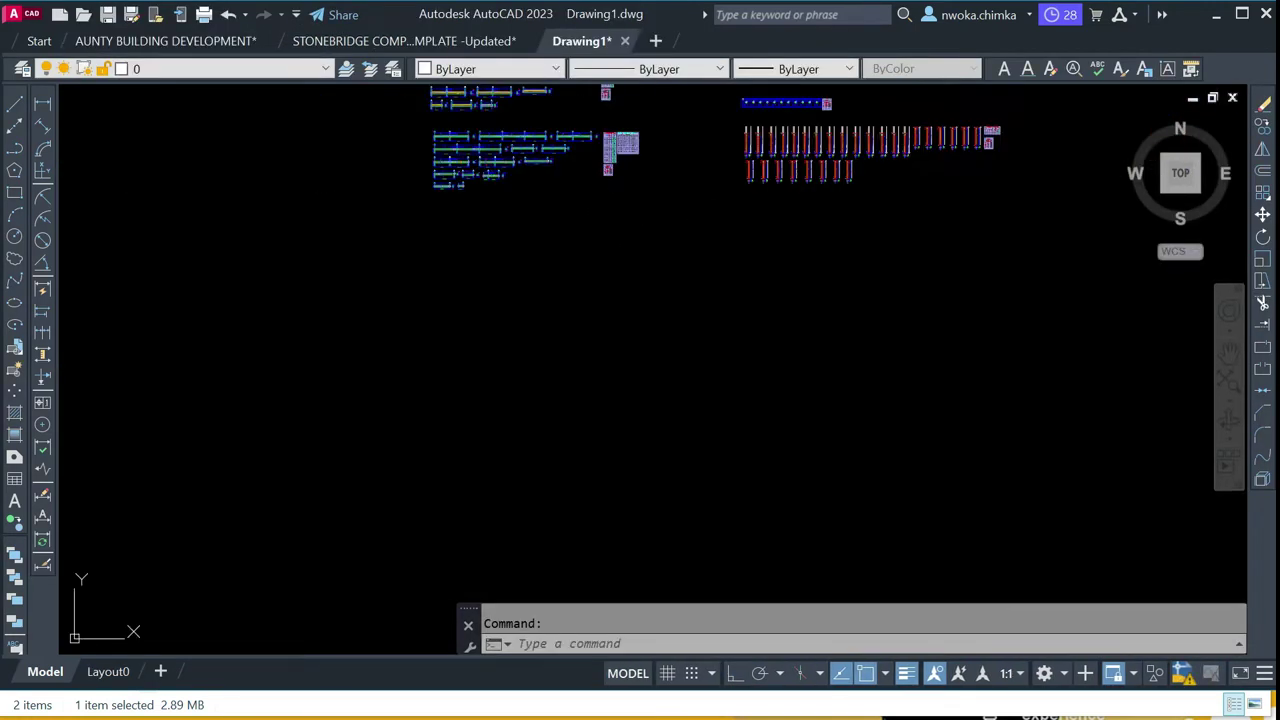
# Step: Look over the exported form plans and examine the first beam elevations of storey 1 in AutoCAD
pyautogui.scroll(8, 560, 285)
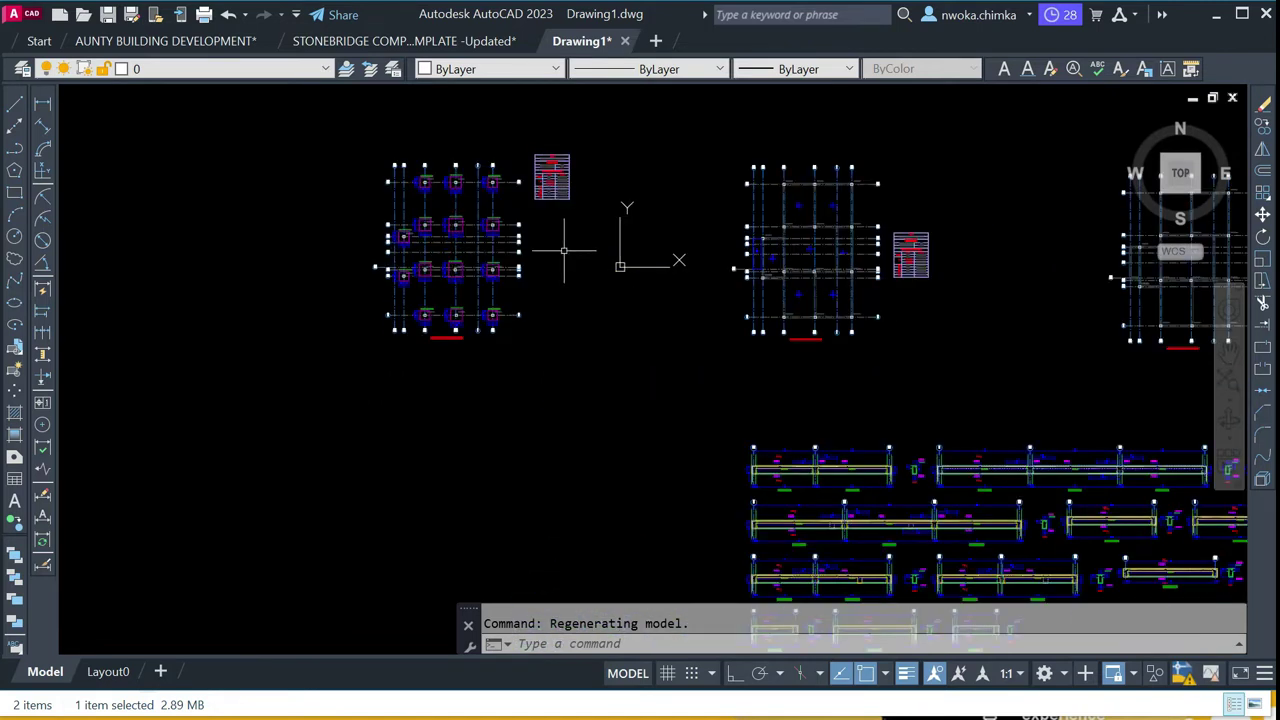
pyautogui.moveTo(717, 235); pyautogui.dragTo(449, 240, button='middle')
pyautogui.scroll(-2, 859, 315)
pyautogui.moveTo(662, 419); pyautogui.dragTo(521, 309, button='middle')
pyautogui.scroll(2, 521, 309)
pyautogui.scroll(-2, 597, 297)
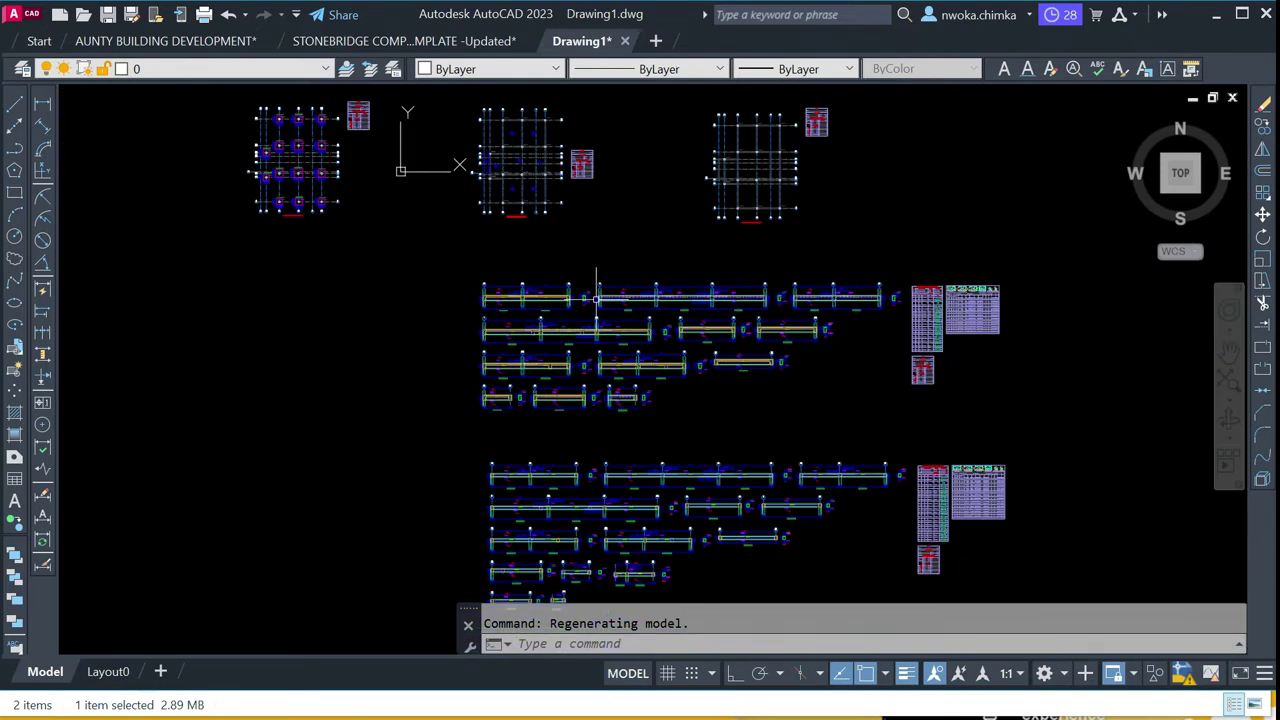
pyautogui.scroll(5, 550, 326)
pyautogui.moveTo(480, 263); pyautogui.dragTo(531, 220, button='middle')
pyautogui.scroll(2, 351, 194)
pyautogui.scroll(2, 351, 194)
pyautogui.scroll(1, 471, 186)
pyautogui.scroll(-6, 571, 251)
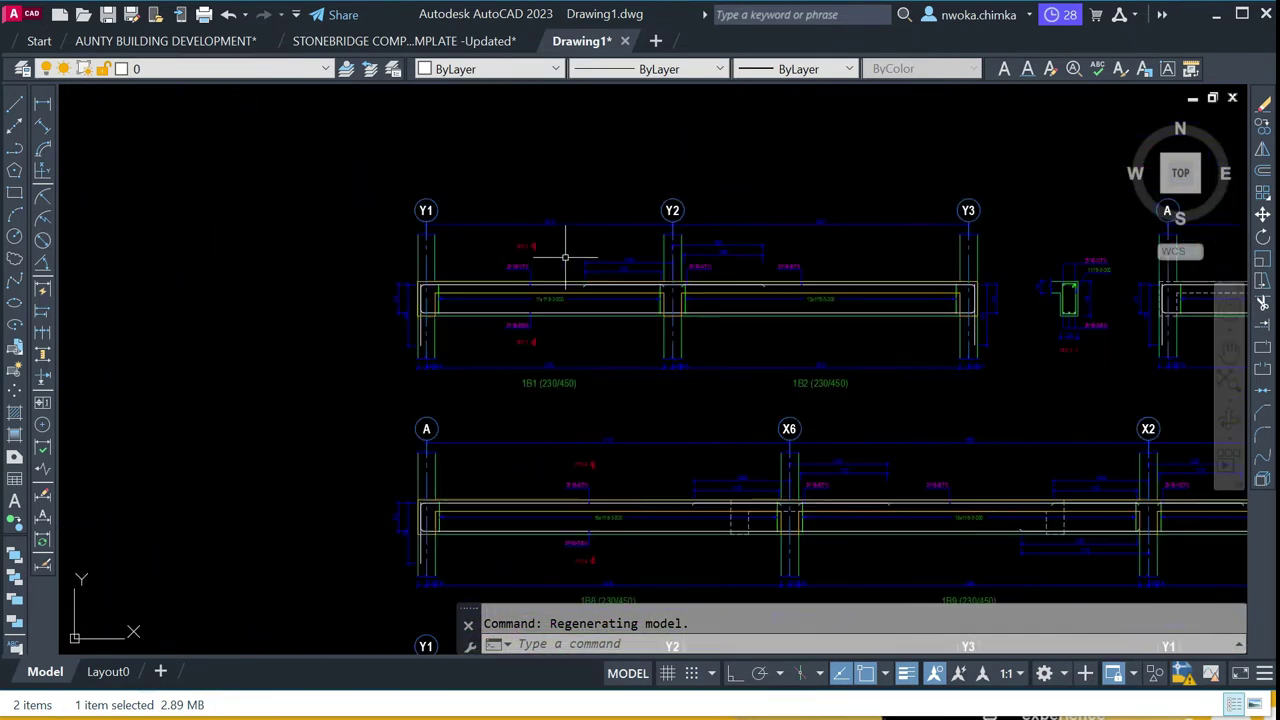
# Step: Examine the foundation plan with its pad footings in the exported drawing
pyautogui.scroll(-2, 750, 246)
pyautogui.moveTo(702, 293); pyautogui.dragTo(677, 346, button='middle')
pyautogui.moveTo(700, 174); pyautogui.dragTo(780, 400, button='middle')
pyautogui.scroll(5, 309, 334)
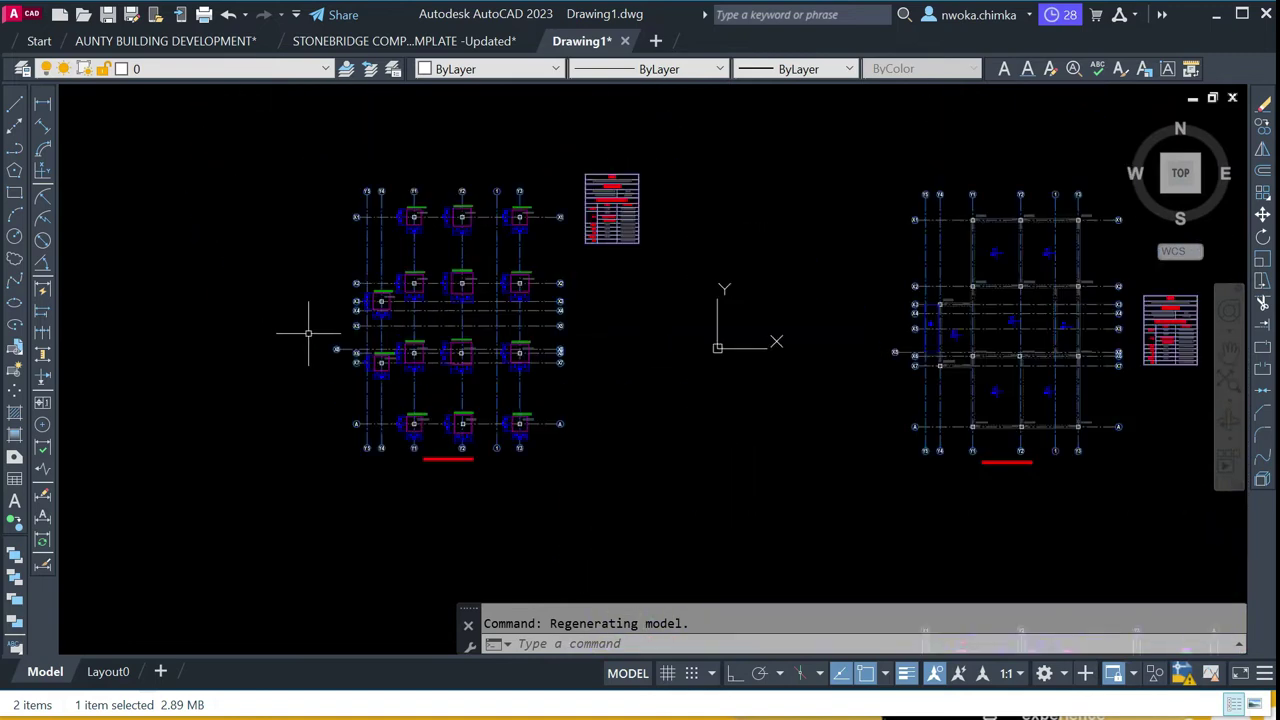
pyautogui.scroll(-3, 437, 424)
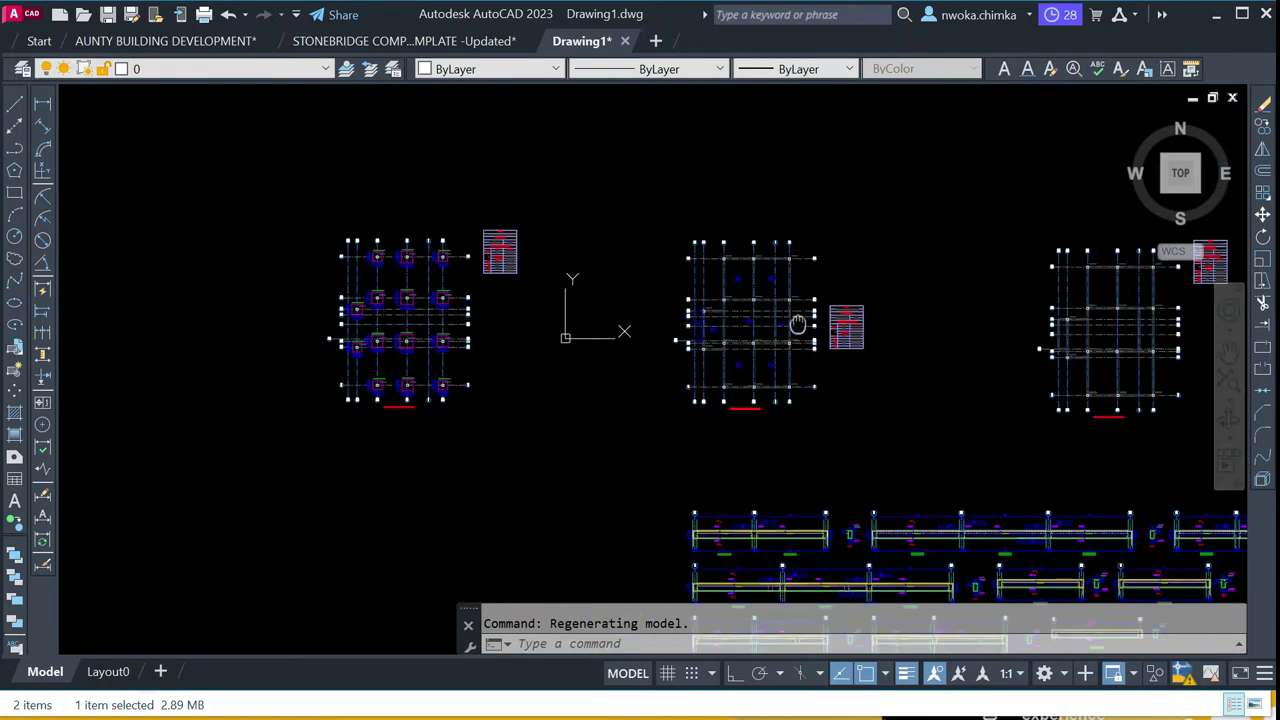
# Step: Examine the storey 1 form plan's slabs, beams and column labels up close
pyautogui.moveTo(798, 325); pyautogui.dragTo(576, 326, button='middle')
pyautogui.scroll(2, 539, 354)
pyautogui.scroll(1, 461, 375)
pyautogui.scroll(-1, 475, 377)
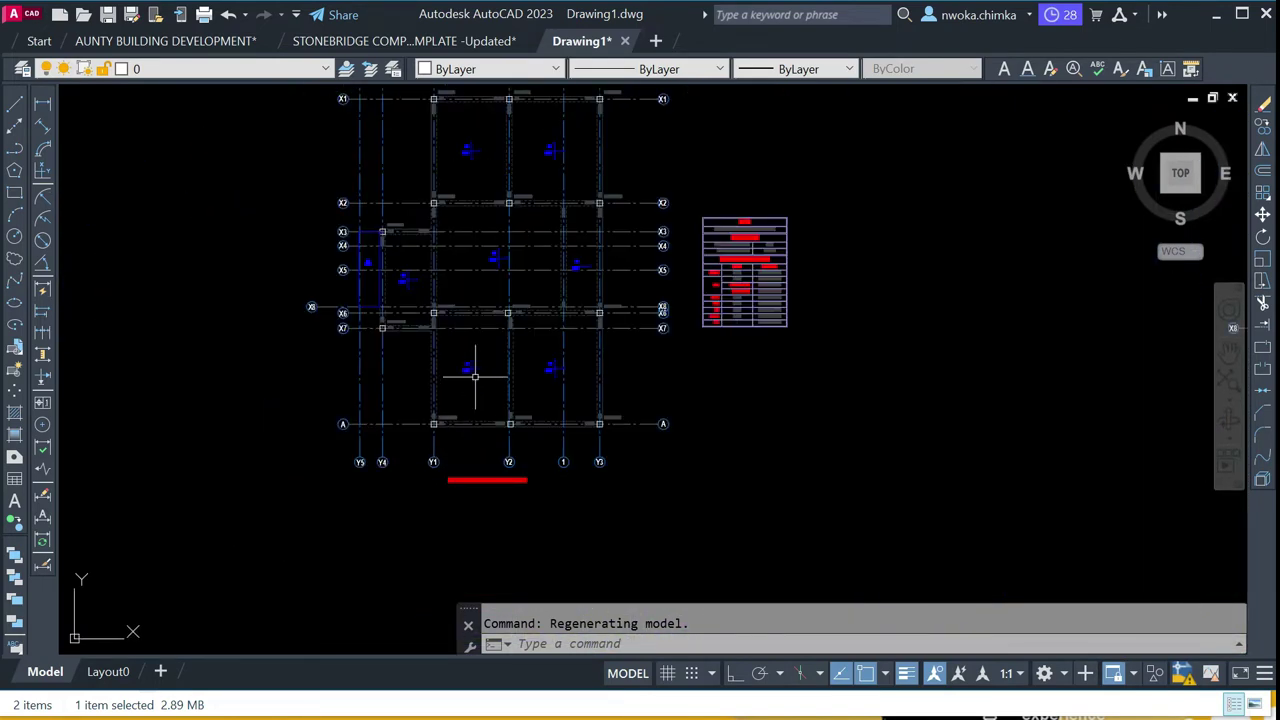
pyautogui.scroll(4, 482, 476)
pyautogui.scroll(-2, 450, 468)
pyautogui.scroll(4, 609, 266)
pyautogui.scroll(-2, 609, 266)
pyautogui.scroll(-4, 609, 266)
pyautogui.scroll(5, 434, 334)
pyautogui.scroll(-2, 623, 247)
pyautogui.scroll(-4, 623, 248)
# Step: Inspect the rows of storey 1 beam elevations and their reinforcement details below the form plans
pyautogui.moveTo(492, 416); pyautogui.dragTo(689, 183, button='middle')
pyautogui.scroll(6, 382, 254)
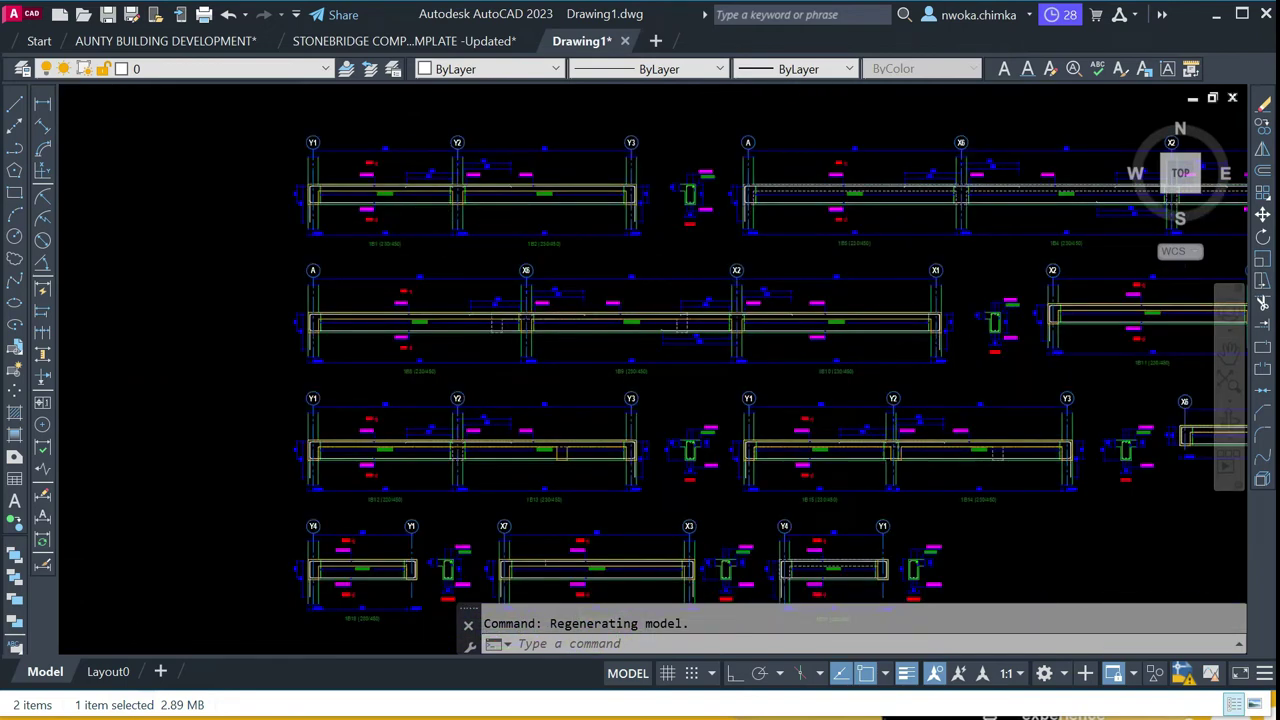
pyautogui.scroll(5, 285, 136)
pyautogui.scroll(-1, 360, 297)
pyautogui.scroll(2, 529, 286)
pyautogui.scroll(-1, 520, 287)
pyautogui.scroll(-8, 520, 287)
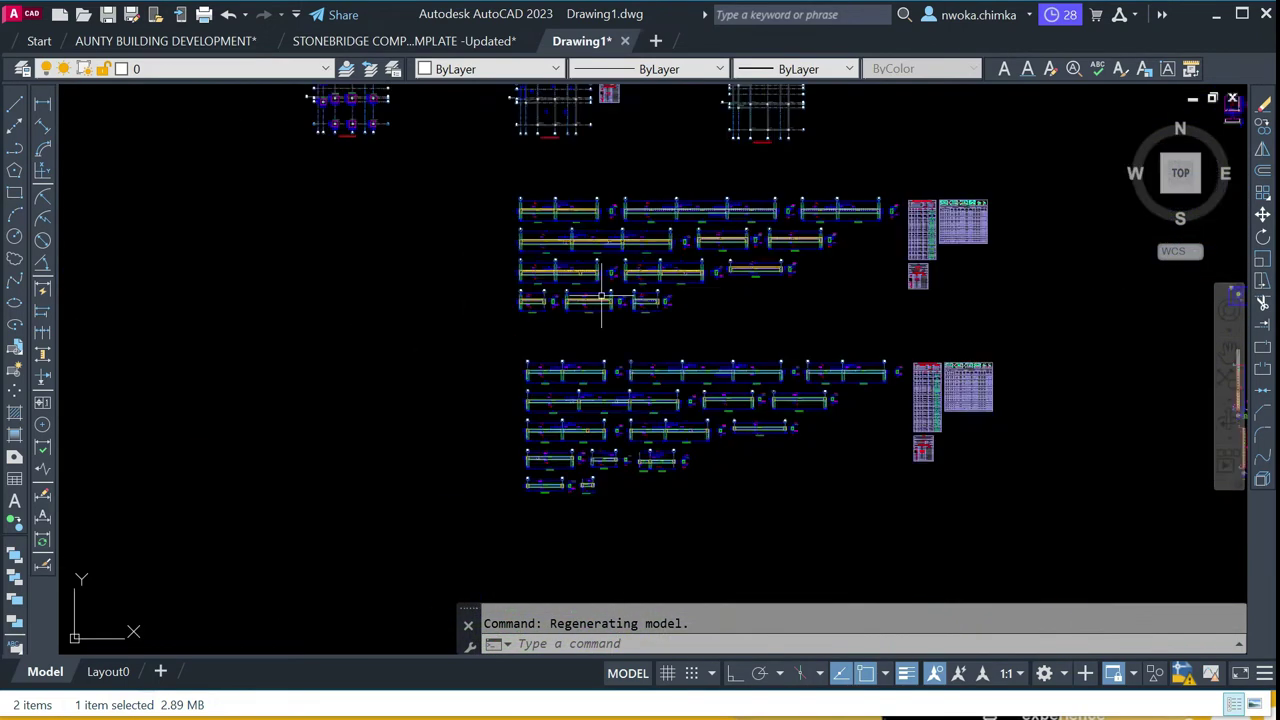
# Step: Examine the column elevations with their reinforcement, links and cross-sections in the exported drawing
pyautogui.moveTo(591, 321); pyautogui.dragTo(402, 277, button='middle')
pyautogui.scroll(2, 865, 247)
pyautogui.scroll(2, 644, 245)
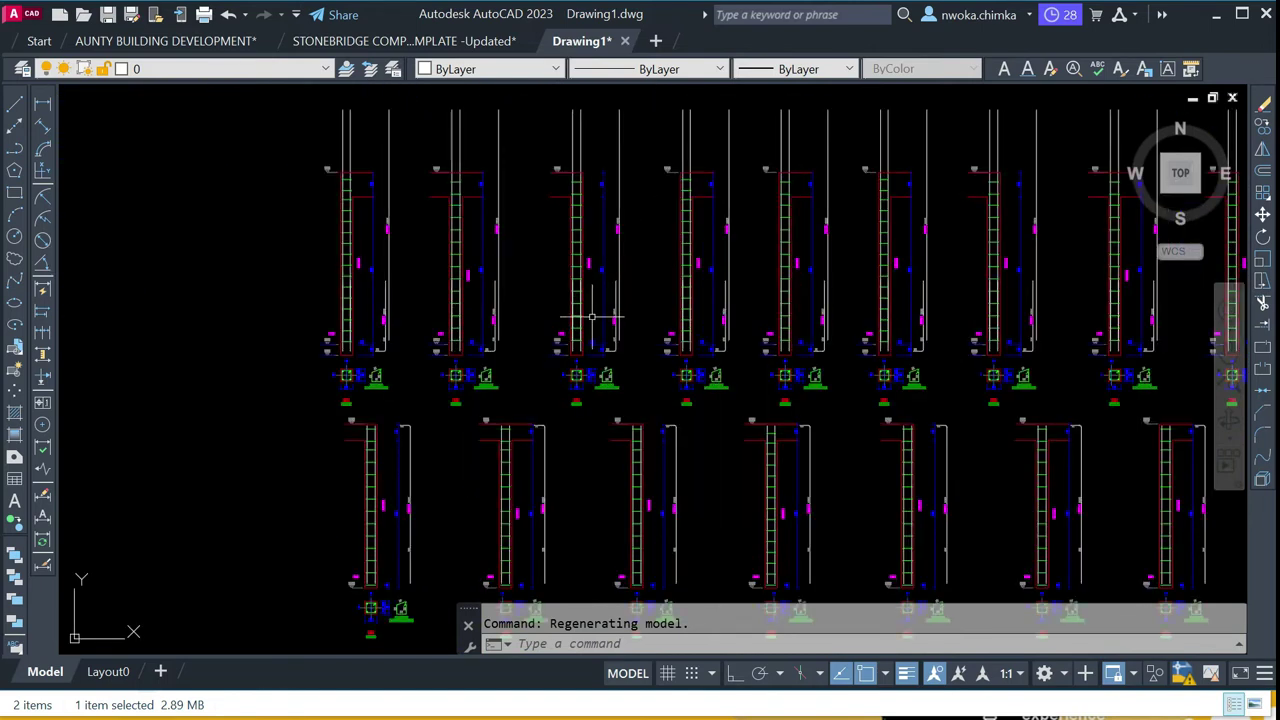
pyautogui.scroll(2, 594, 314)
pyautogui.moveTo(575, 405); pyautogui.dragTo(589, 456, button='middle')
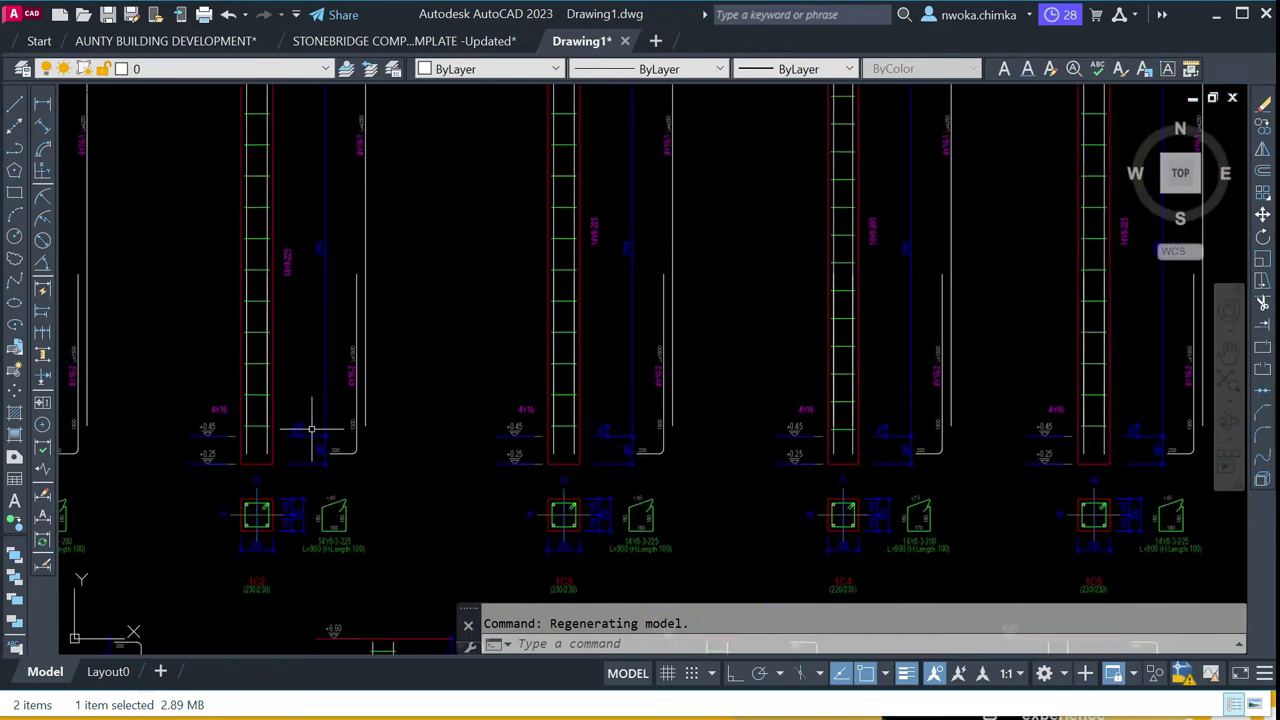
pyautogui.moveTo(308, 434); pyautogui.dragTo(452, 446, button='middle')
pyautogui.scroll(1, 426, 508)
pyautogui.scroll(-5, 418, 350)
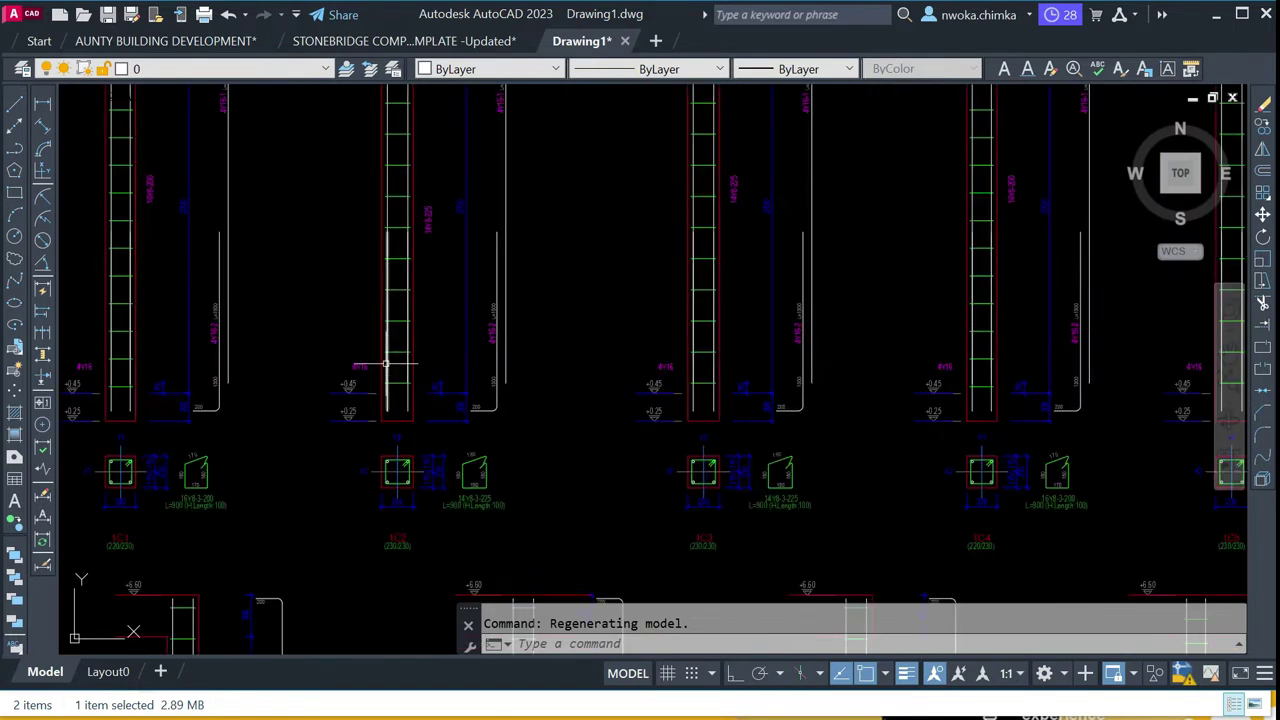
# Step: Inspect the table of column sections and the row of pad footing details with their plans and sections
pyautogui.moveTo(517, 248); pyautogui.dragTo(537, 479, button='middle')
pyautogui.scroll(4, 465, 358)
pyautogui.scroll(-2, 352, 366)
pyautogui.scroll(4, 369, 369)
pyautogui.scroll(-6, 444, 369)
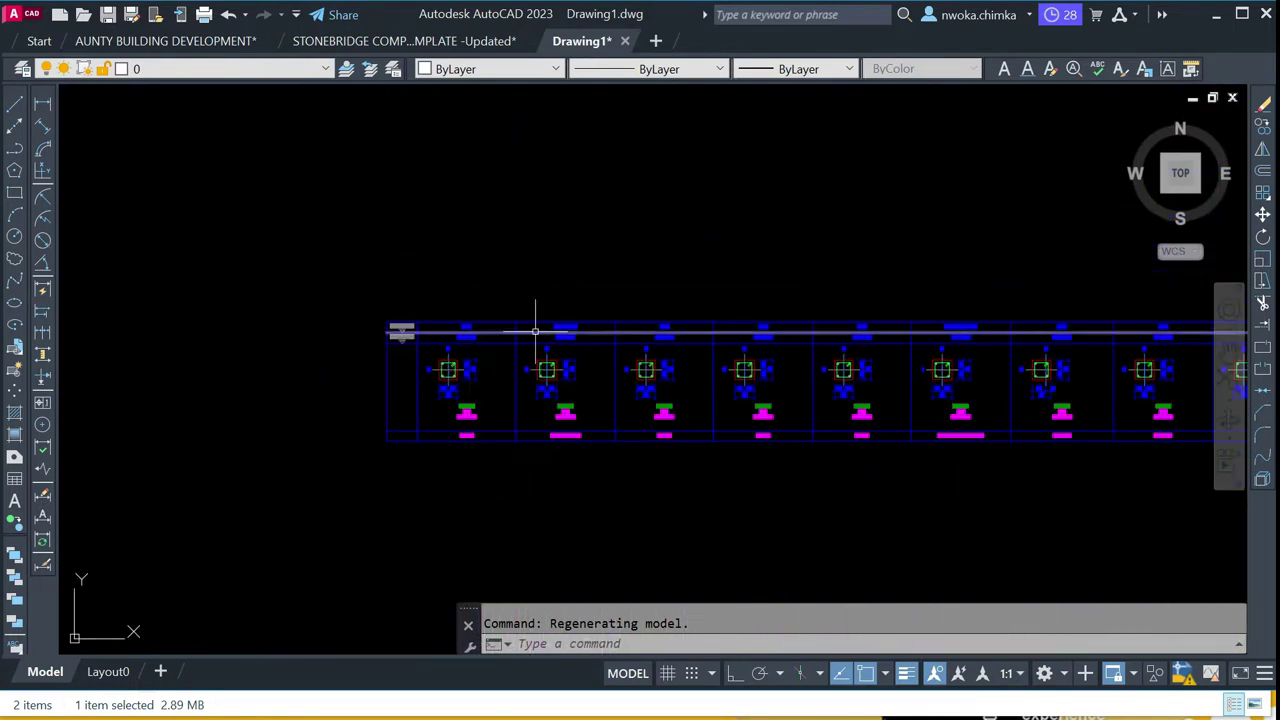
pyautogui.moveTo(663, 100); pyautogui.dragTo(588, 484, button='middle')
pyautogui.scroll(6, 414, 423)
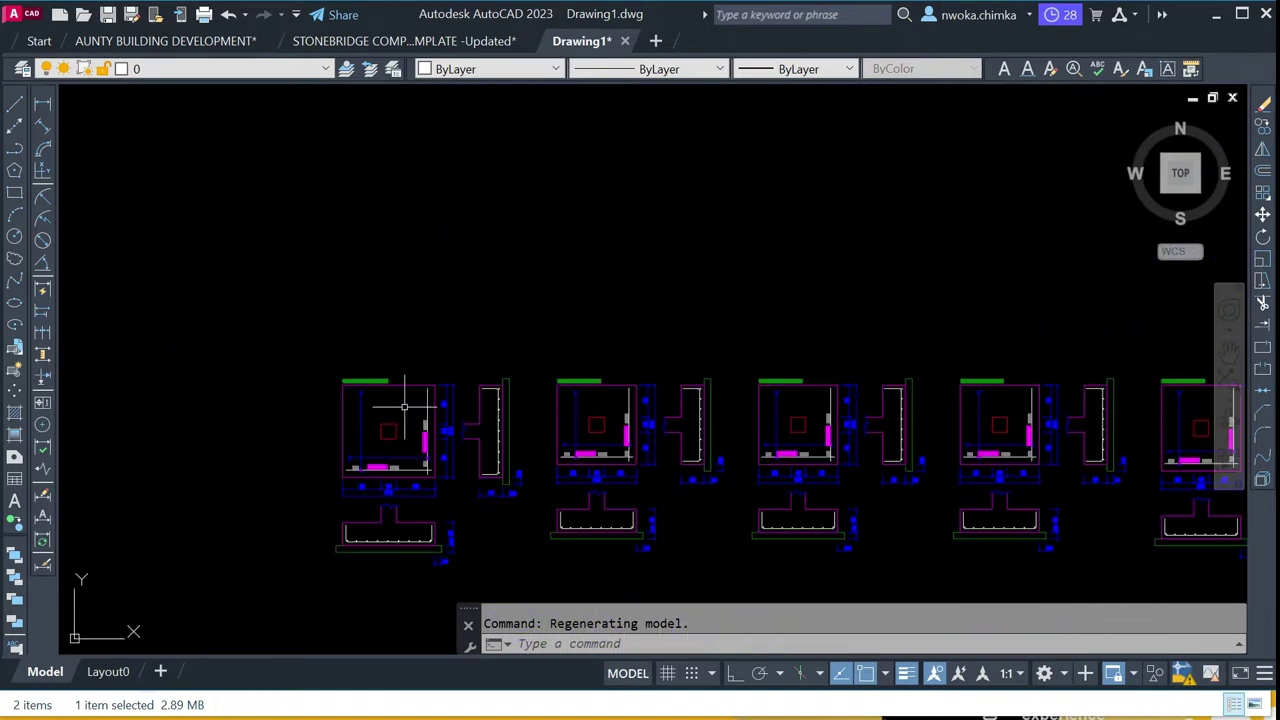
pyautogui.moveTo(400, 520); pyautogui.dragTo(398, 342, button='middle')
pyautogui.scroll(-8, 398, 342)
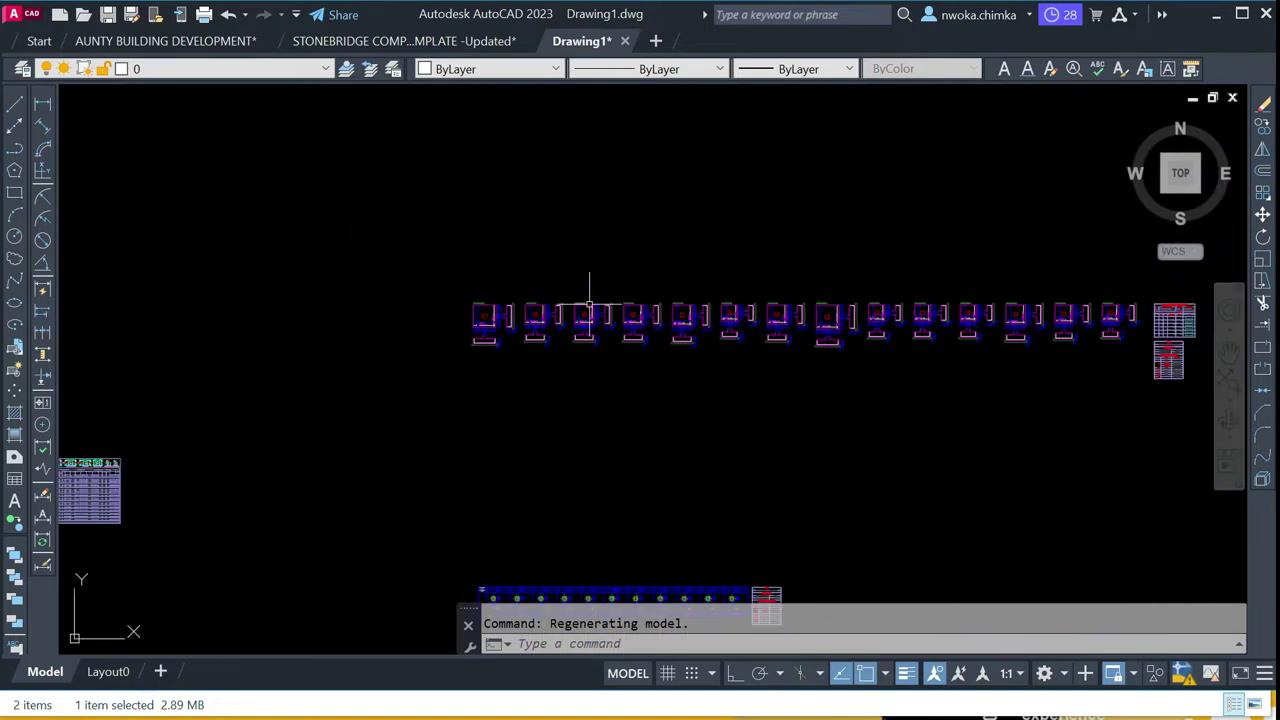
pyautogui.moveTo(339, 289); pyautogui.dragTo(485, 273, button='middle')
pyautogui.scroll(-1, 483, 283)
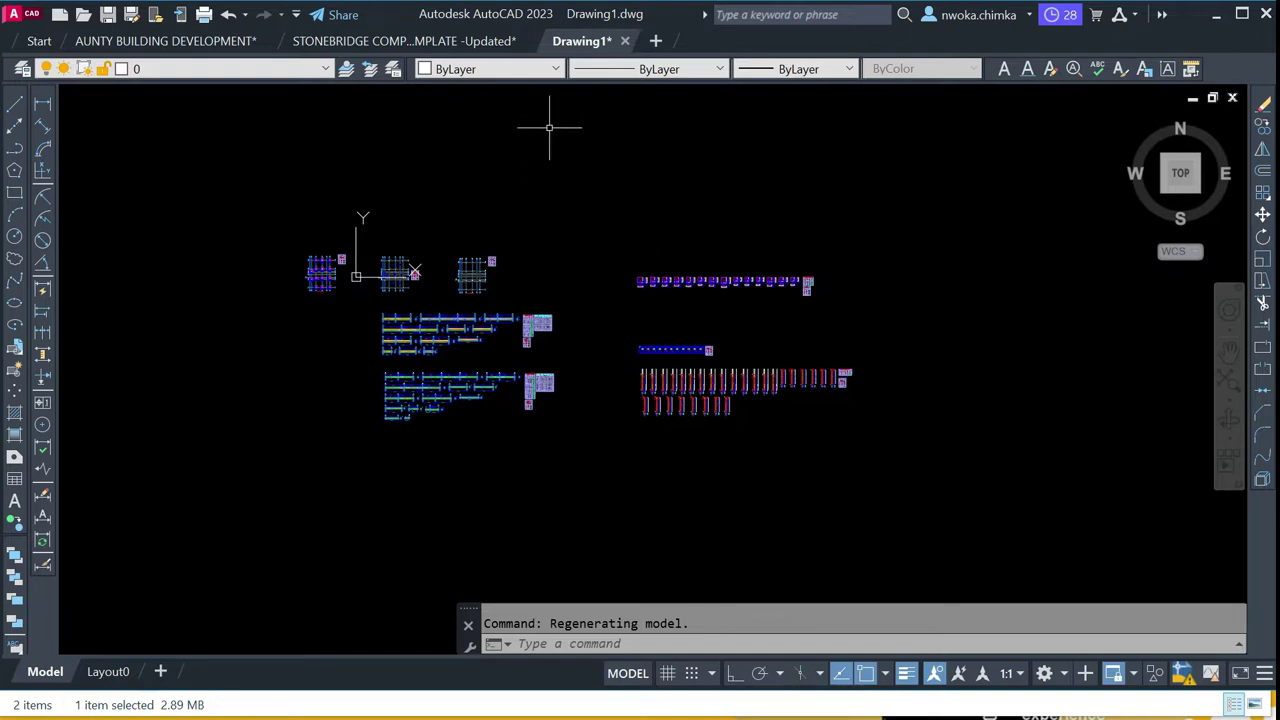
# Step: Review the overall layout of the exported form plans, beam, column and footing details
pyautogui.moveTo(542, 222); pyautogui.dragTo(566, 240, button='middle')
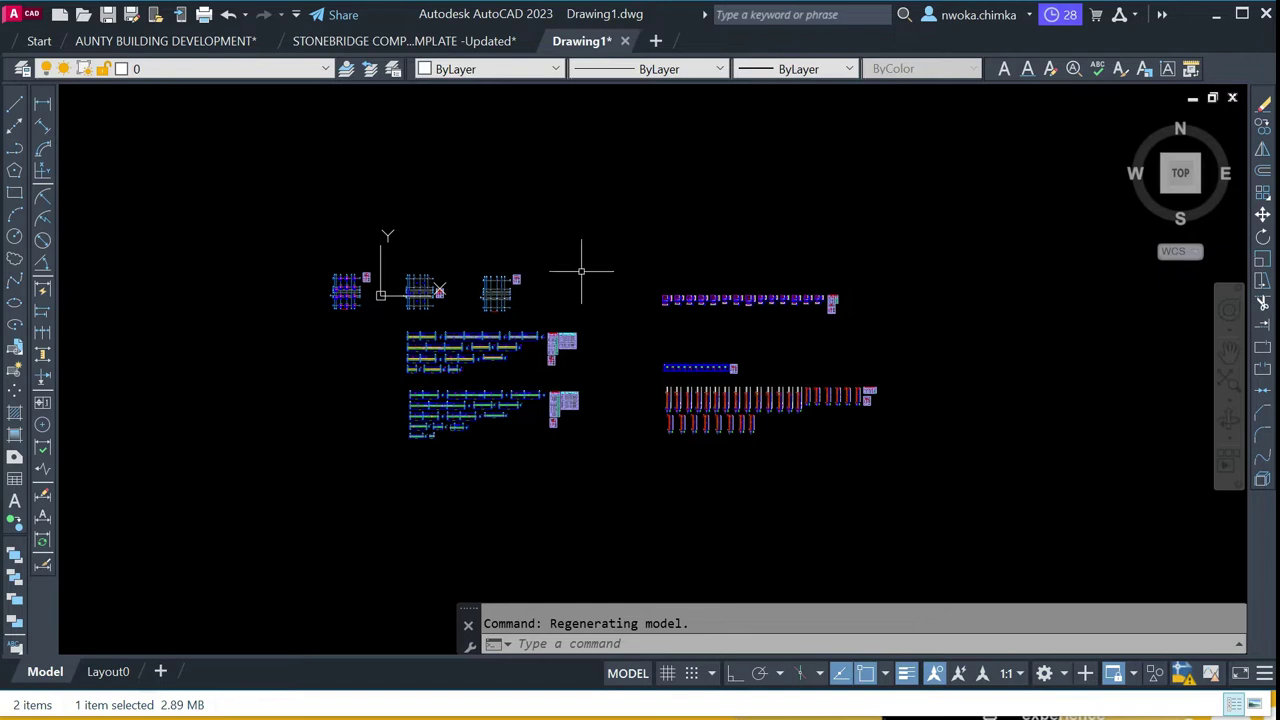
pyautogui.scroll(2, 406, 366)
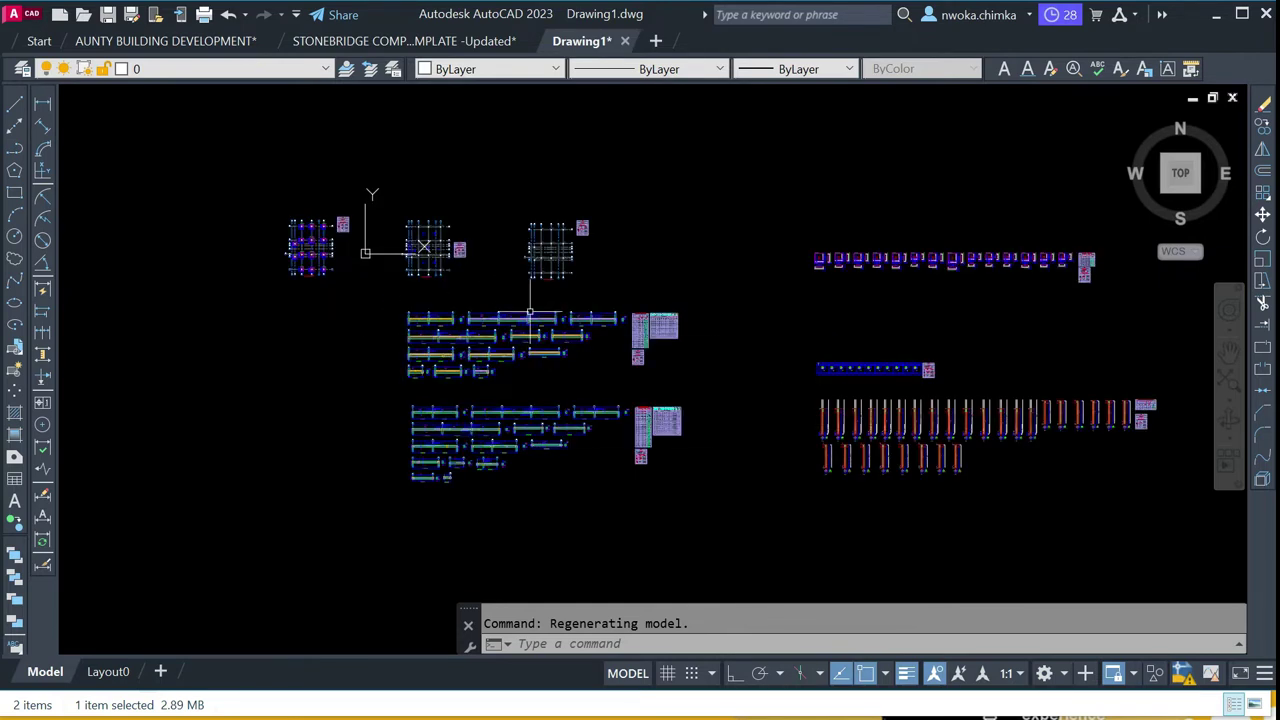
pyautogui.scroll(-2, 612, 253)
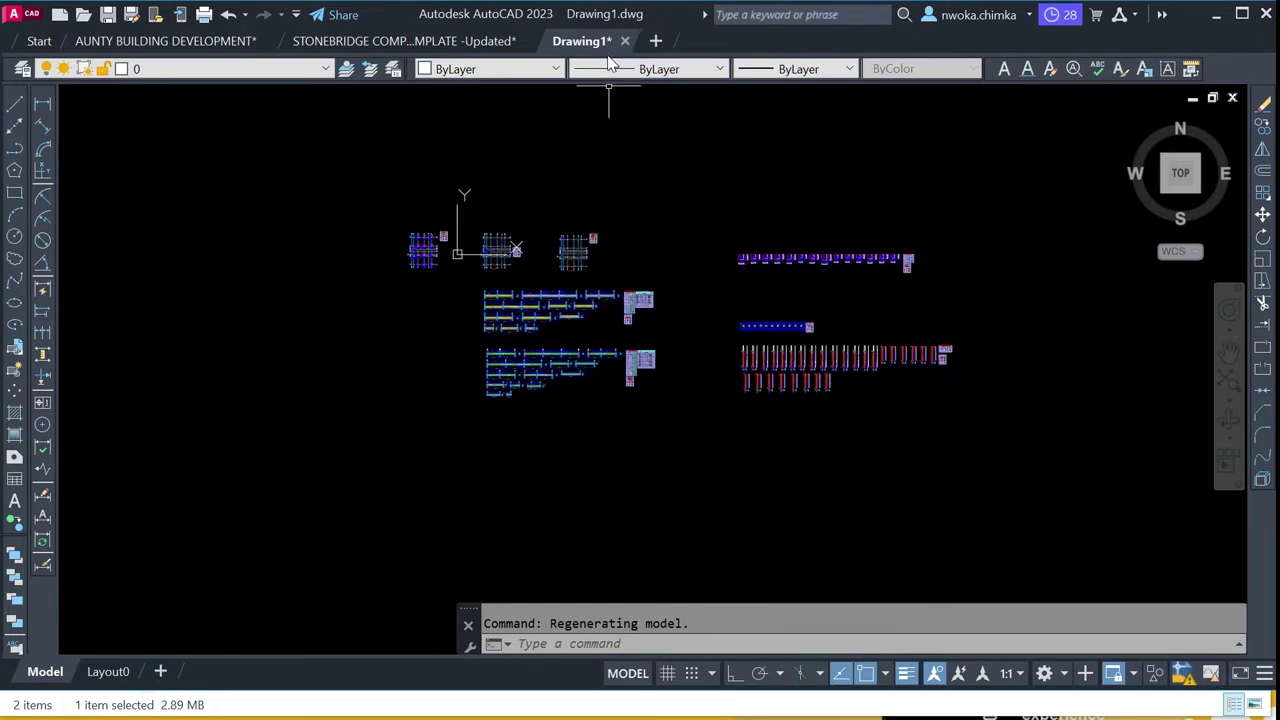
pyautogui.moveTo(601, 55)
pyautogui.scroll(8, 461, 239)
pyautogui.scroll(-8, 461, 239)
# Step: Select all the exported detail drawings in Drawing1, copy them to the clipboard and clear the selection
pyautogui.click(742, 140)
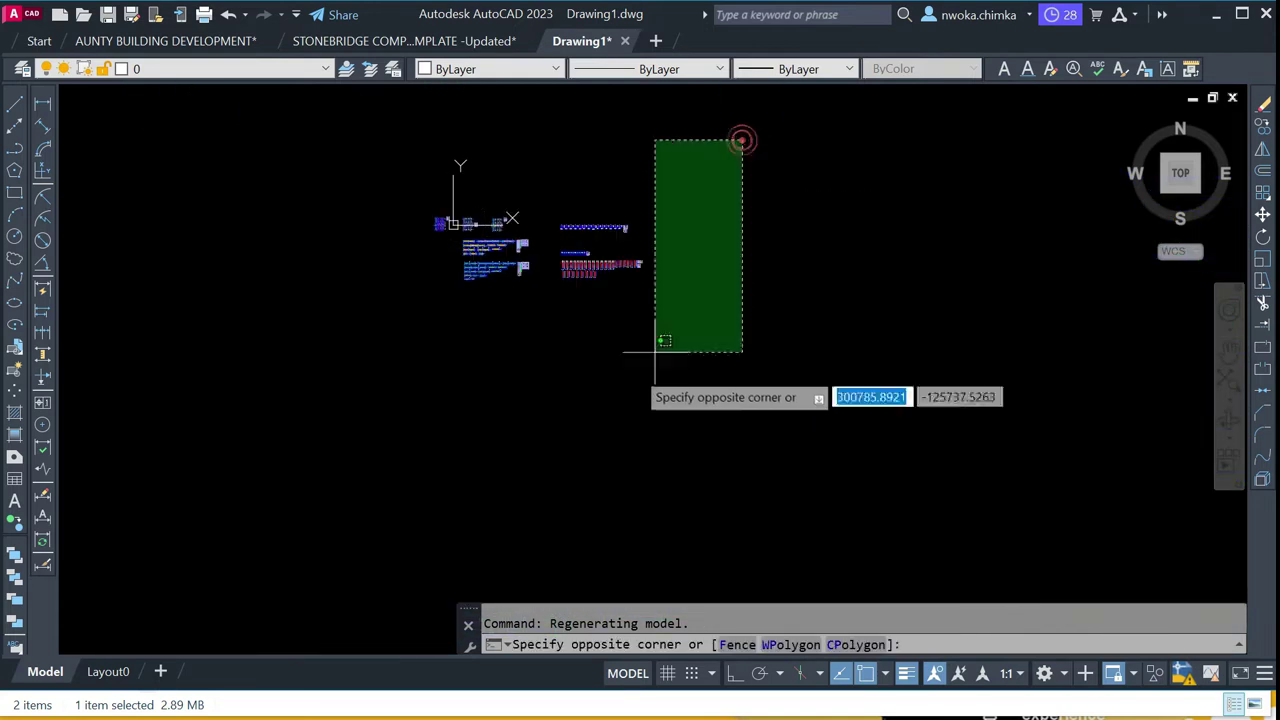
pyautogui.click(335, 375)
pyautogui.scroll(3, 464, 215)
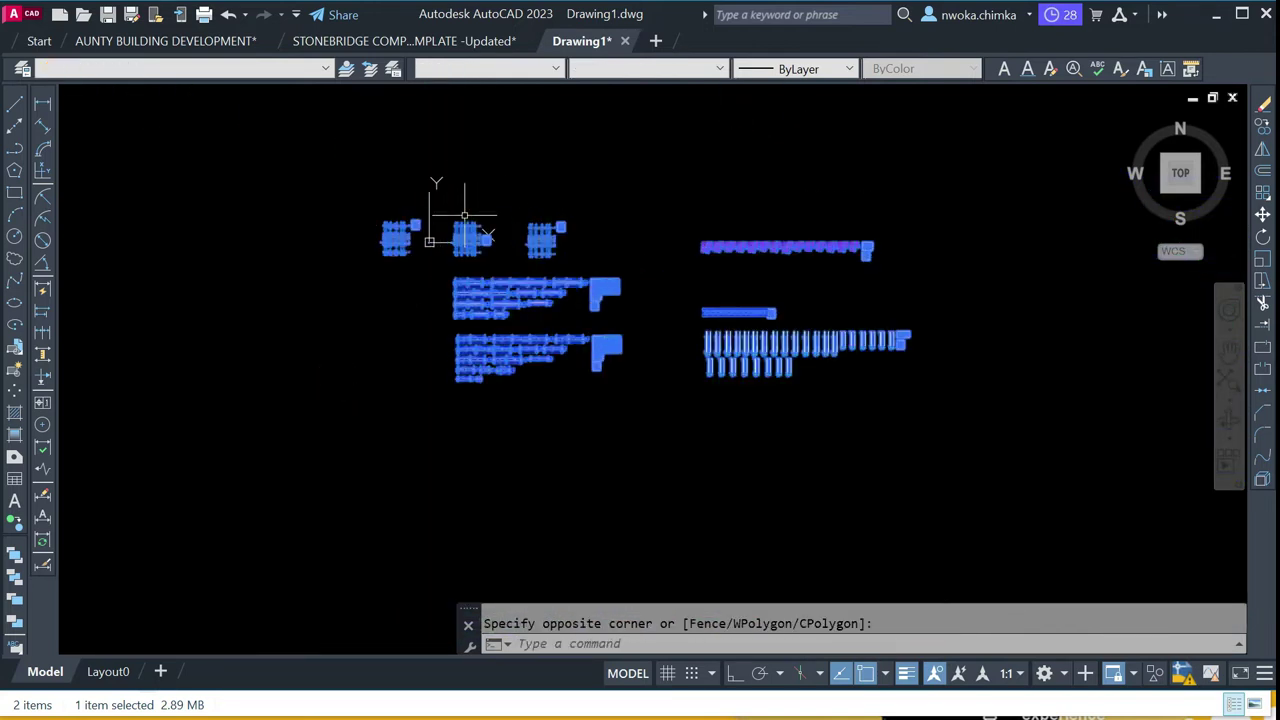
pyautogui.scroll(3, 400, 237)
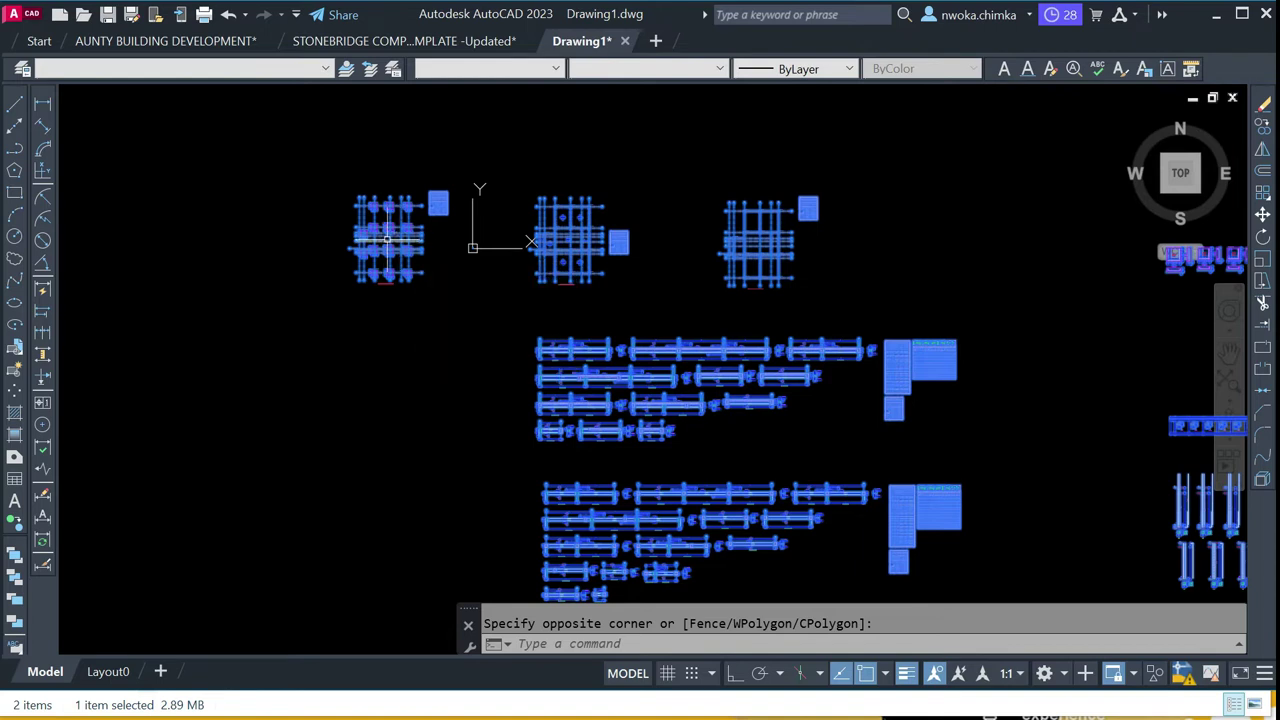
pyautogui.rightClick(599, 267)
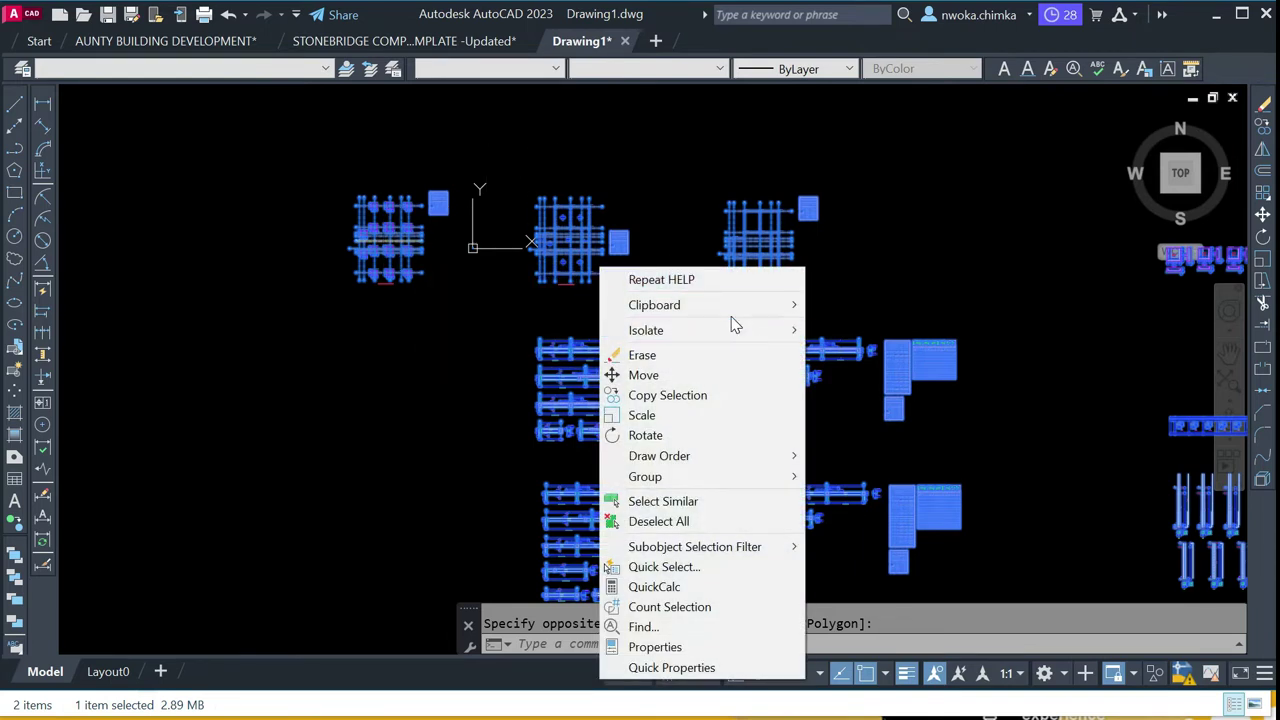
pyautogui.moveTo(750, 305)
pyautogui.click(860, 344)
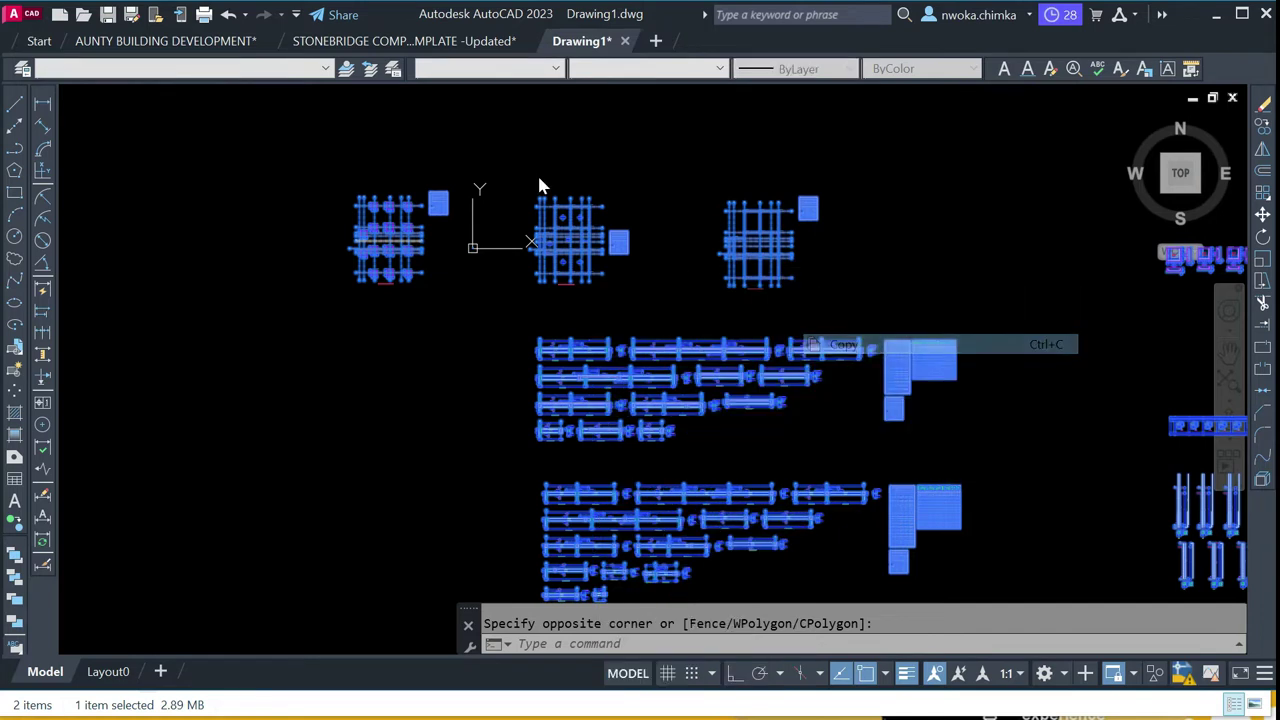
pyautogui.press('Escape')
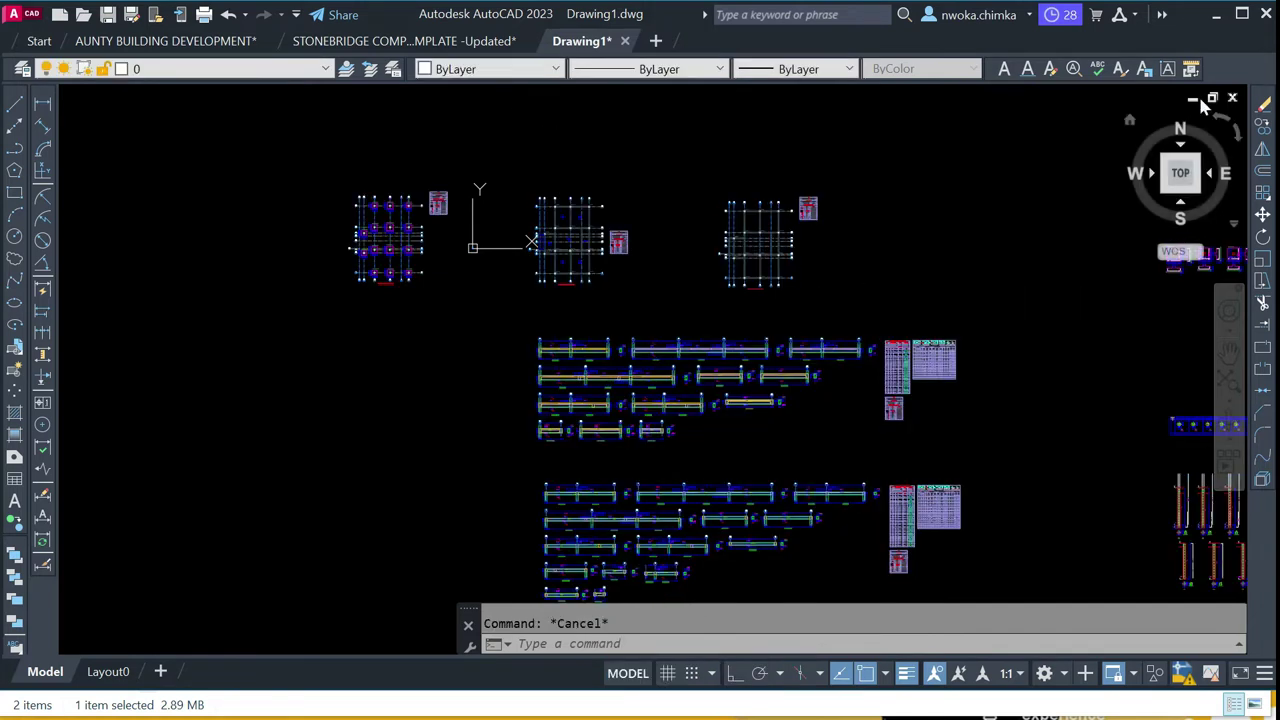
# Step: From File Explorer, open the STONEBRIDGE structural detailing template in Documents' STONEBRIDGE DETAILING TEMPLATE folder and find the empty space beside its framed details
pyautogui.click(1215, 16)
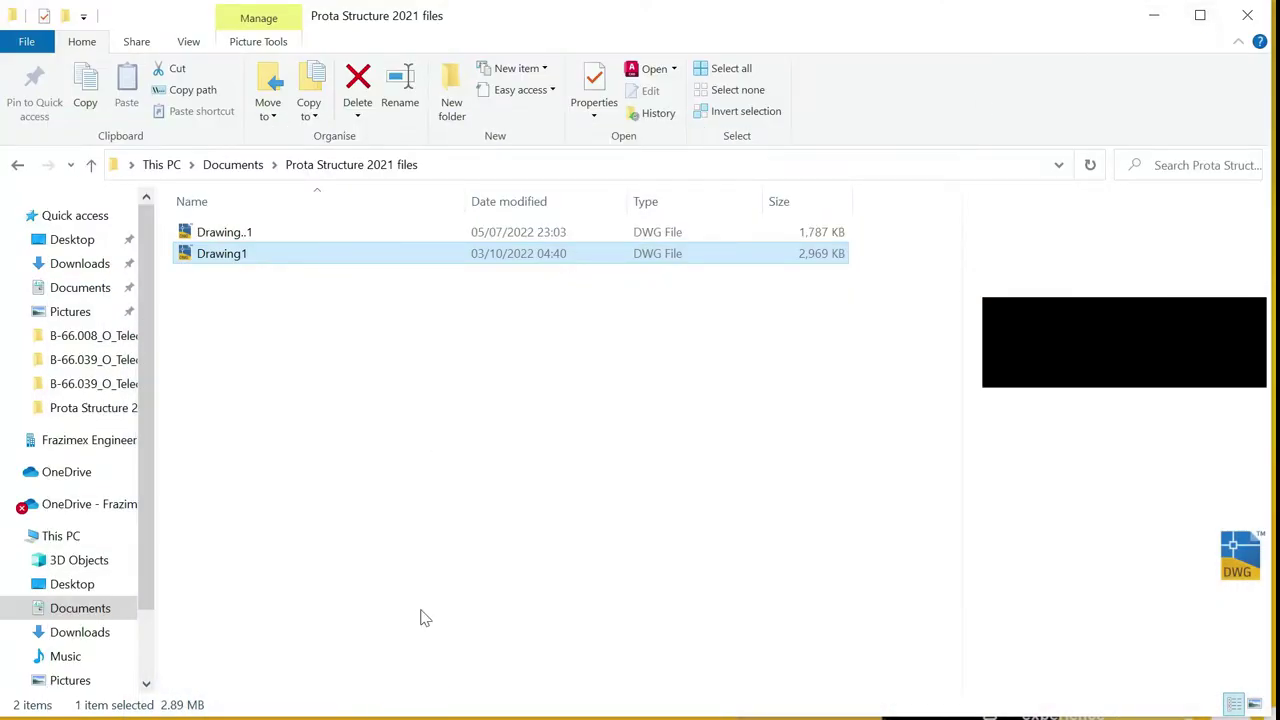
pyautogui.click(18, 165)
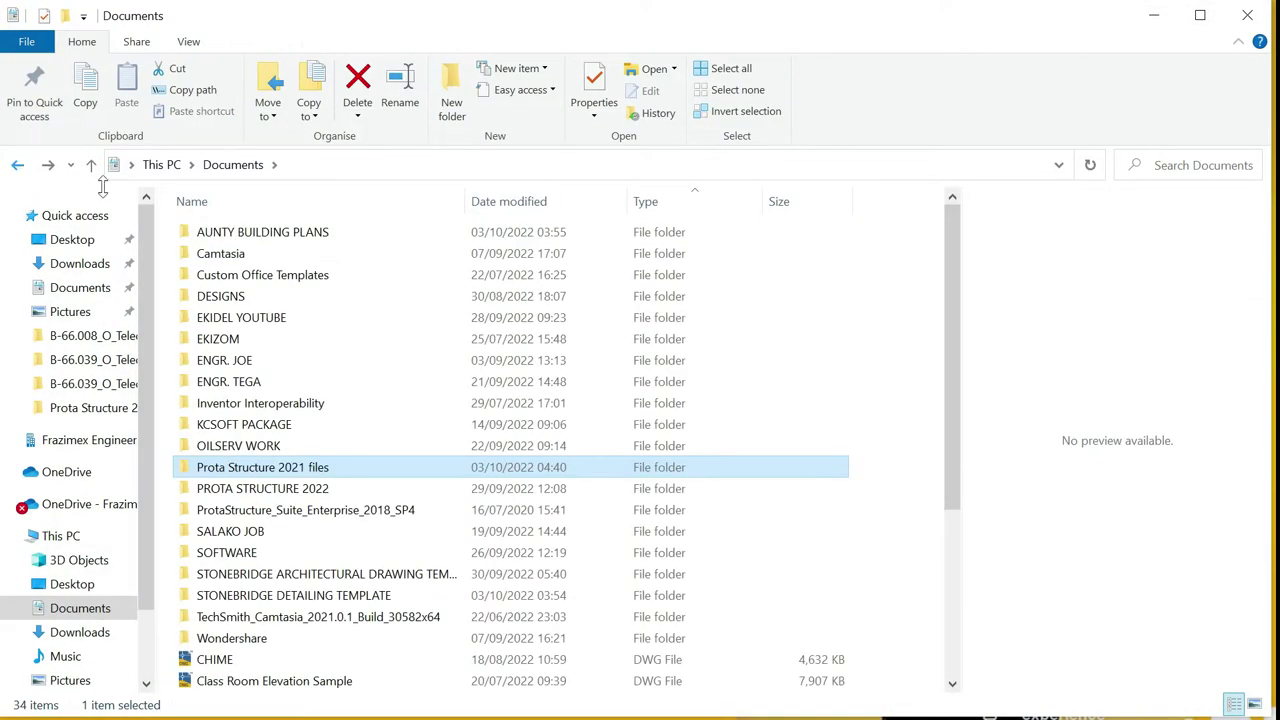
pyautogui.doubleClick(325, 598)
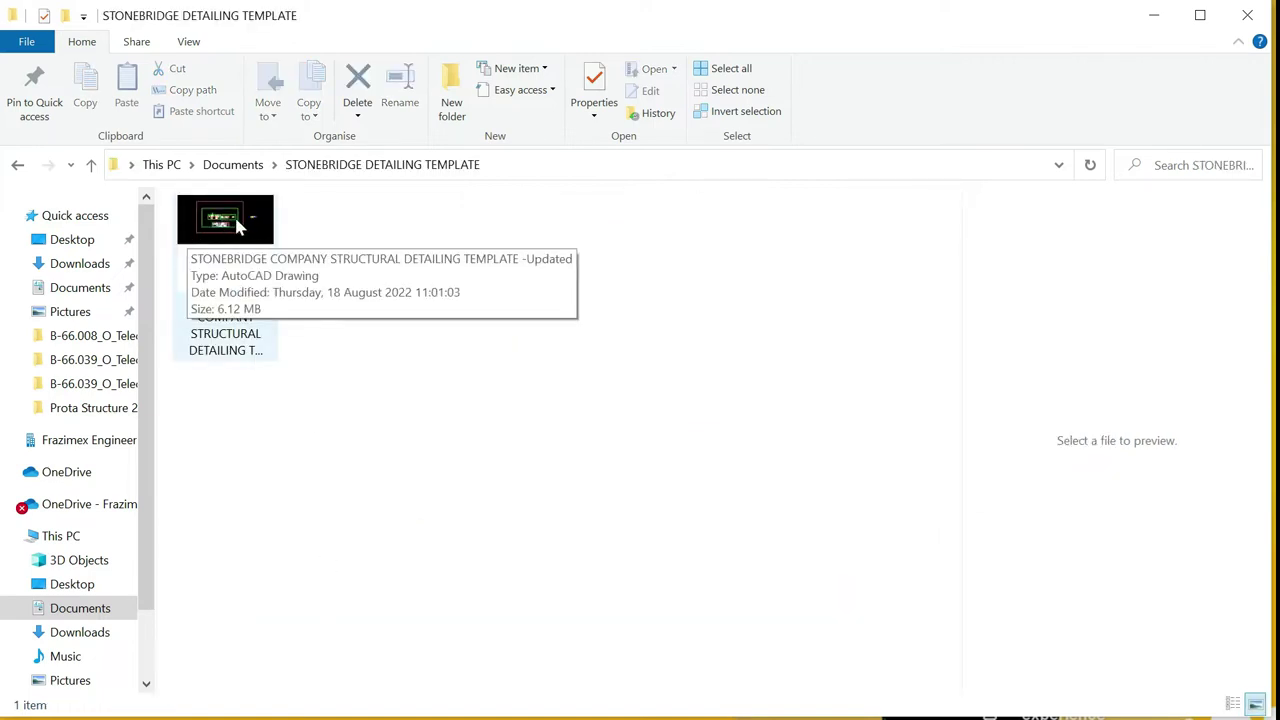
pyautogui.doubleClick(253, 232)
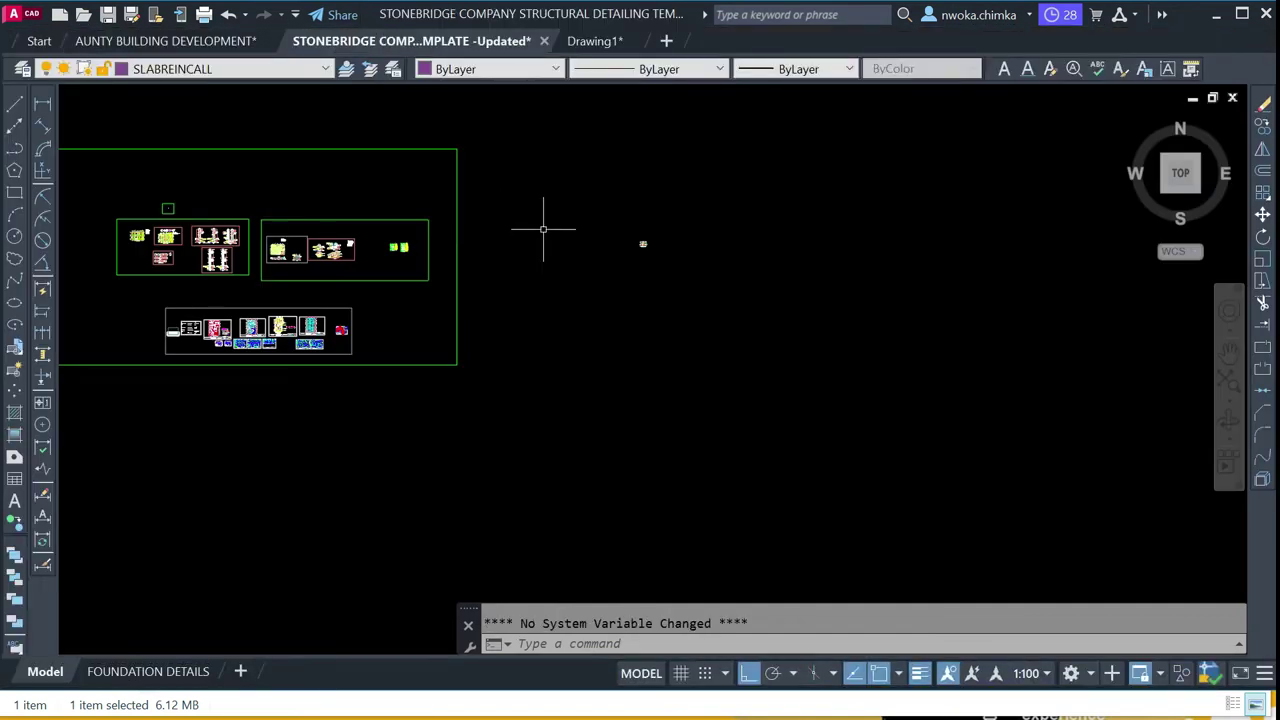
pyautogui.scroll(2, 465, 263)
pyautogui.moveTo(355, 152); pyautogui.dragTo(269, 243, button='middle')
pyautogui.scroll(-2, 488, 182)
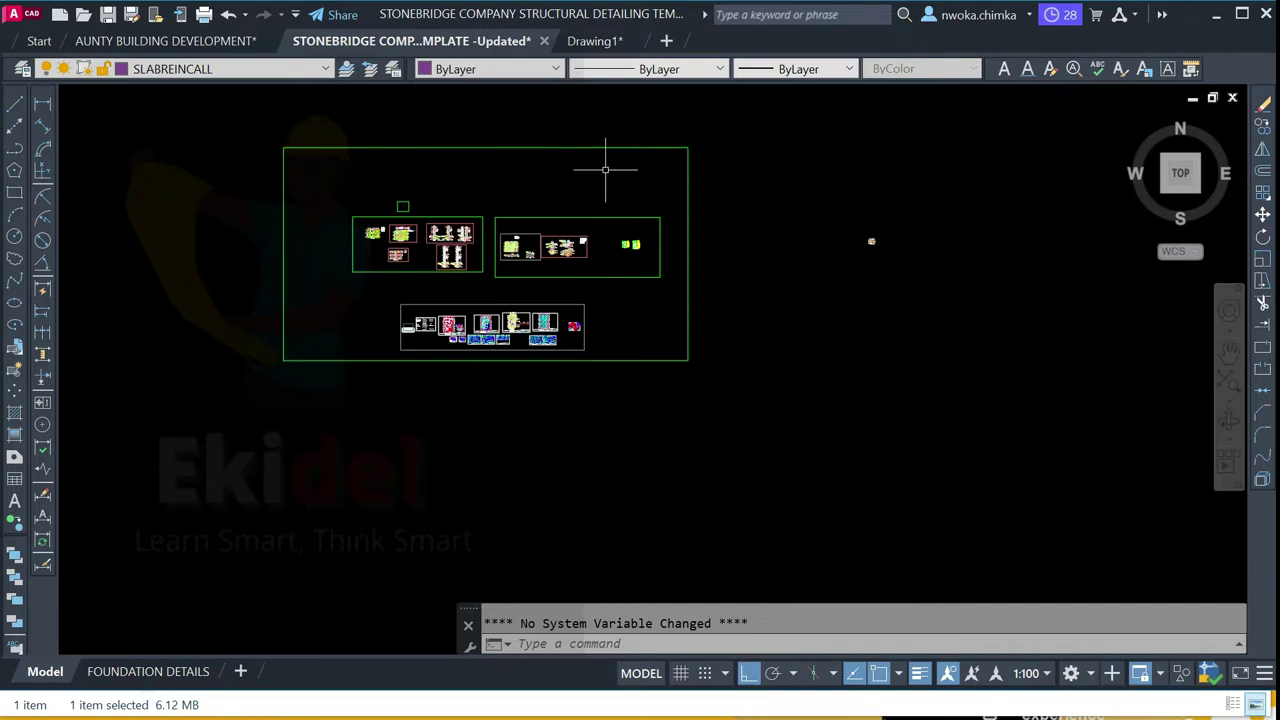
pyautogui.moveTo(749, 149)
pyautogui.mouseDown(button='middle')
pyautogui.moveTo(634, 240)
pyautogui.moveTo(520, 131)
pyautogui.mouseUp(button='middle')
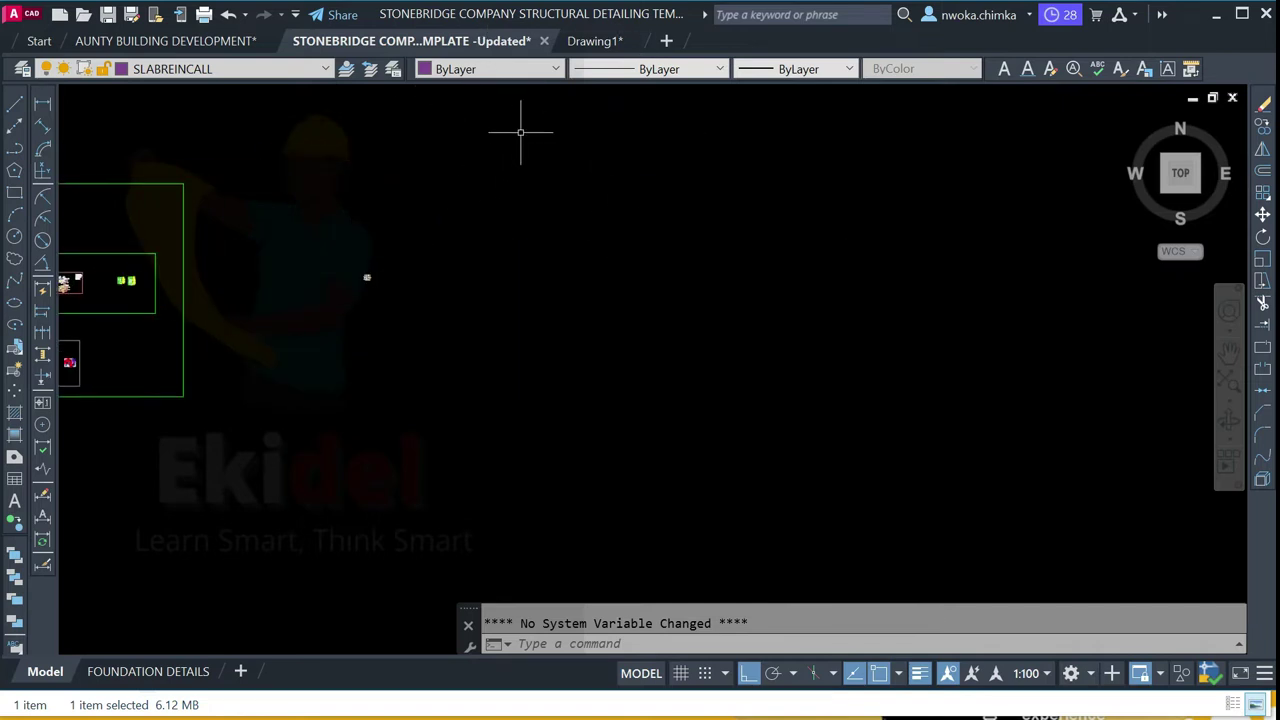
# Step: Return to Drawing1 and copy every plan, beam, column and footing detail to the clipboard for the template
pyautogui.click(604, 41)
pyautogui.scroll(-4, 681, 187)
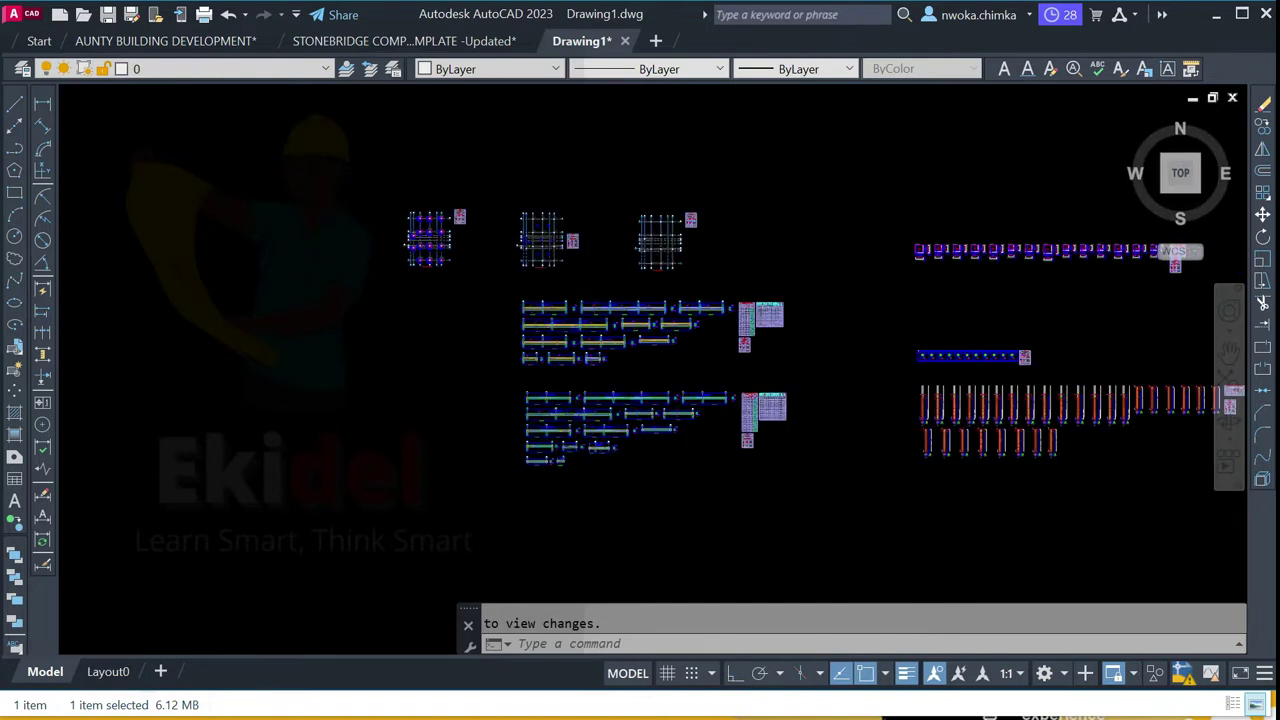
pyautogui.click(336, 138)
pyautogui.click(1147, 466)
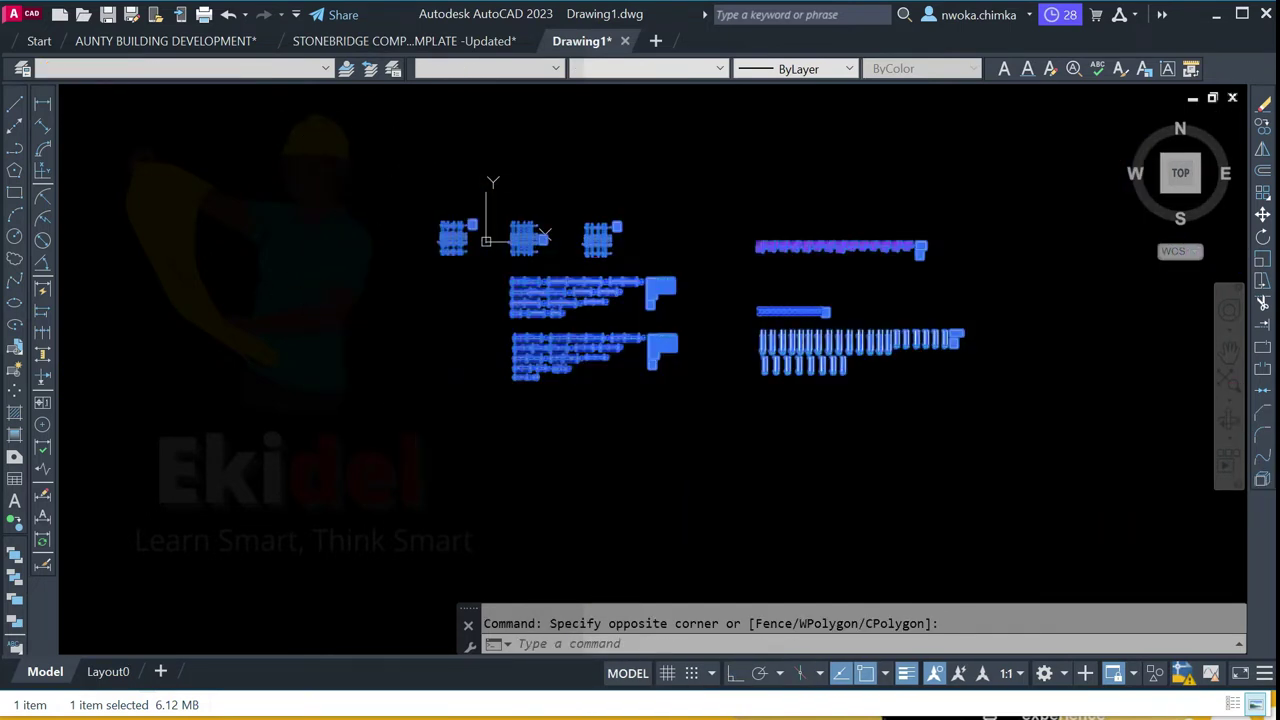
pyautogui.rightClick(533, 190)
pyautogui.moveTo(700, 250)
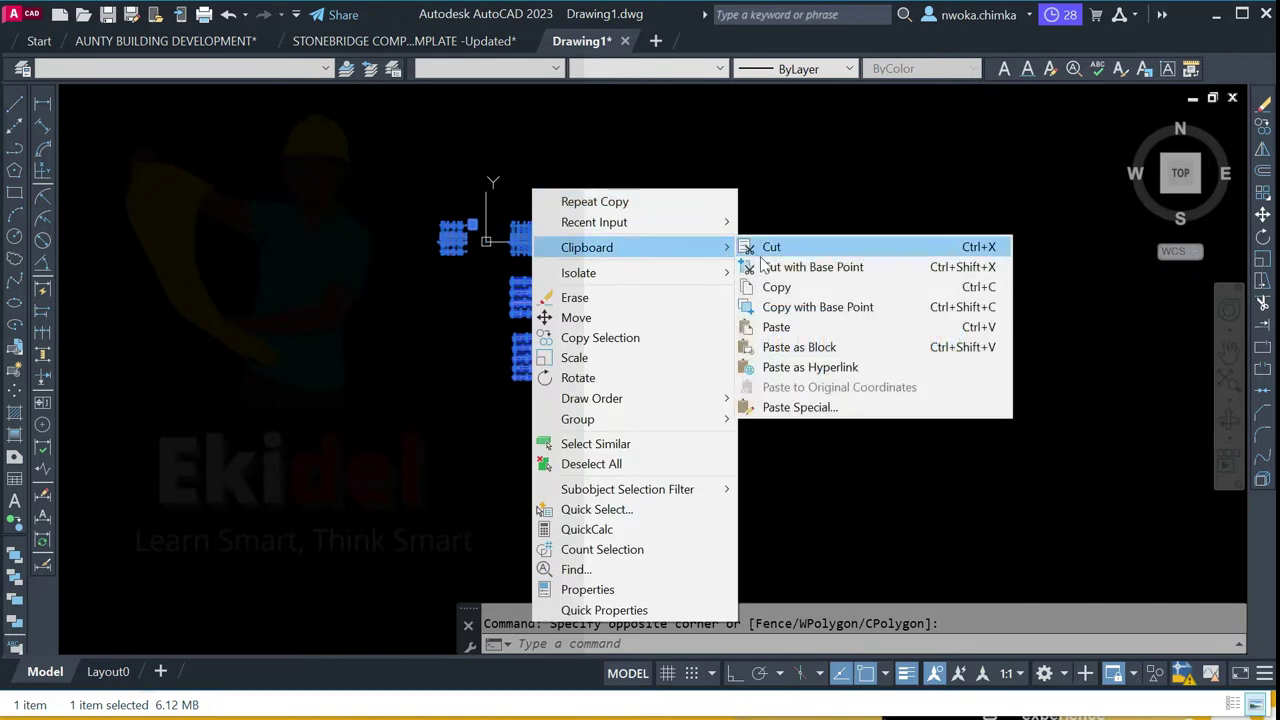
pyautogui.click(777, 287)
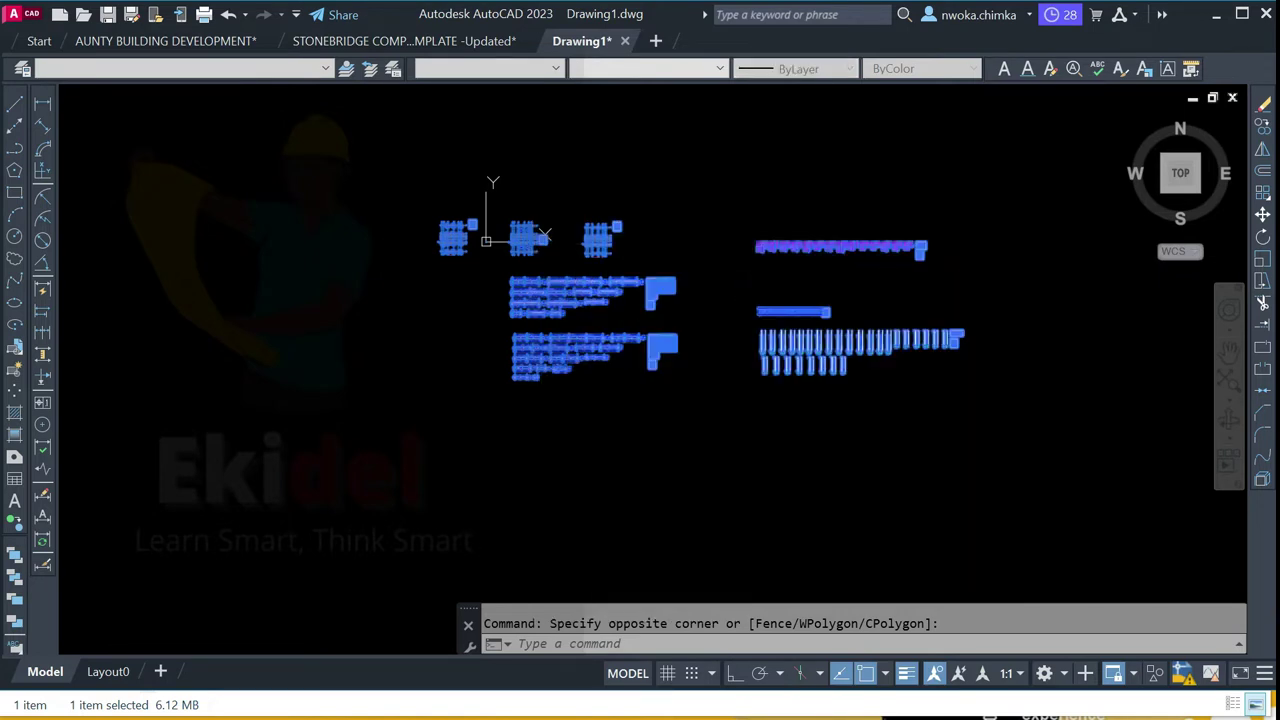
# Step: Draw a large rectangular frame in the empty space beside the STONEBRIDGE template's existing details
pyautogui.click(404, 41)
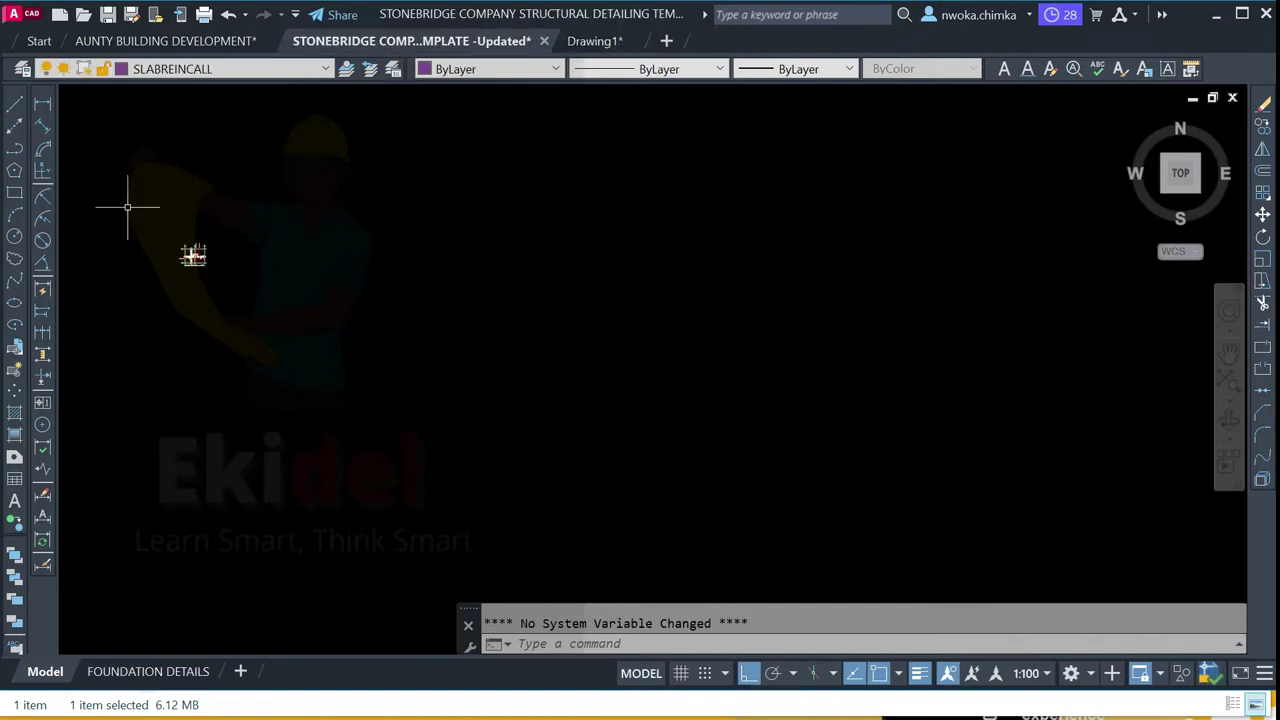
pyautogui.click(14, 192)
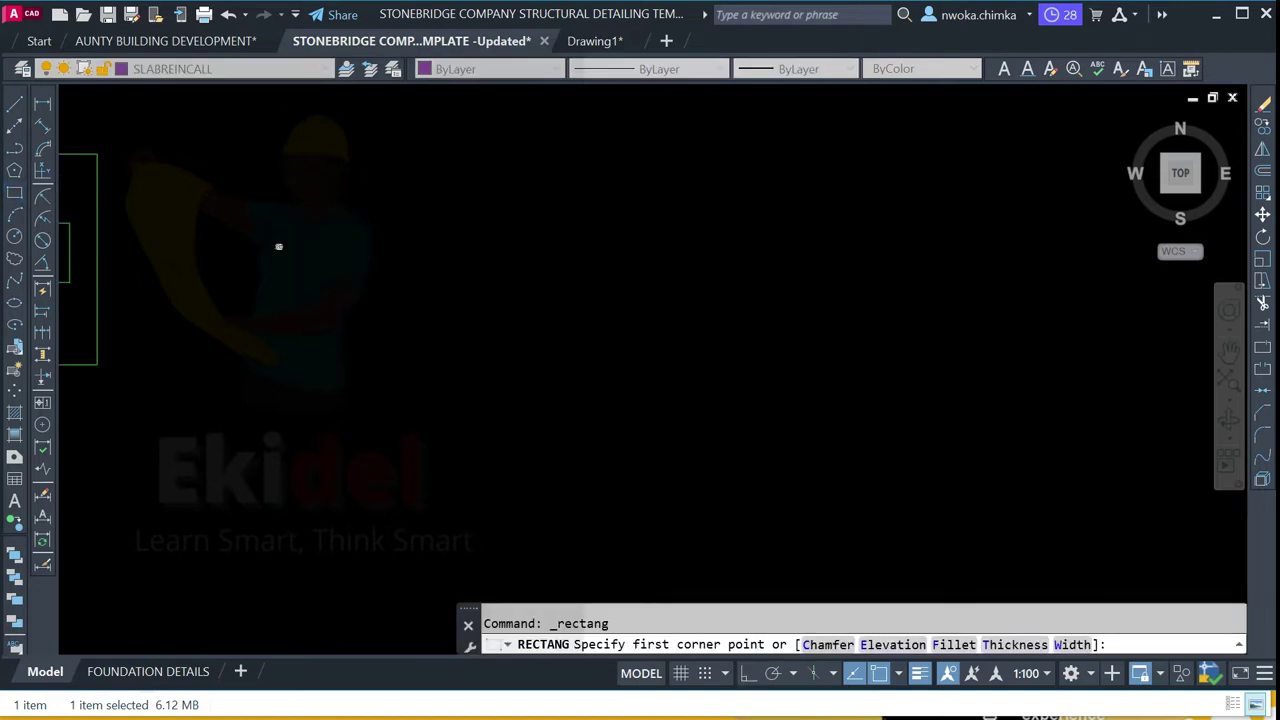
pyautogui.click(399, 227)
pyautogui.click(937, 561)
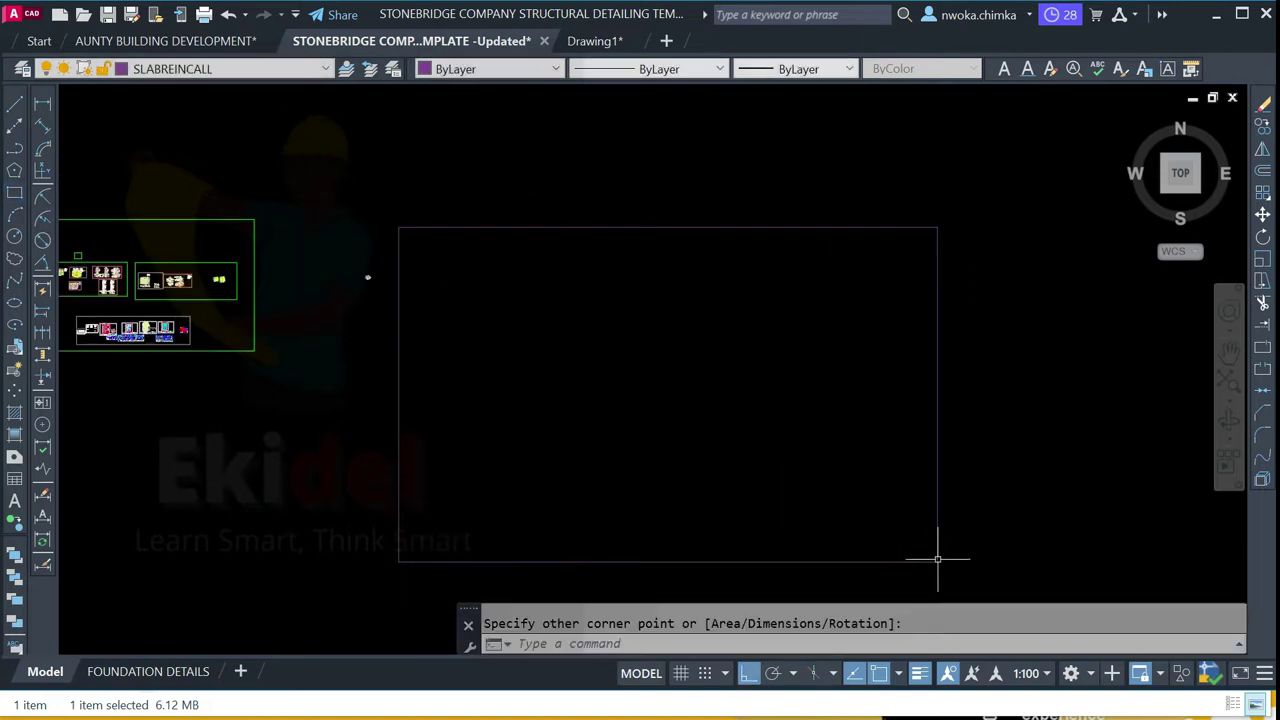
# Step: Paste the copied structural details inside the upper part of the new rectangular frame
pyautogui.scroll(2, 686, 357)
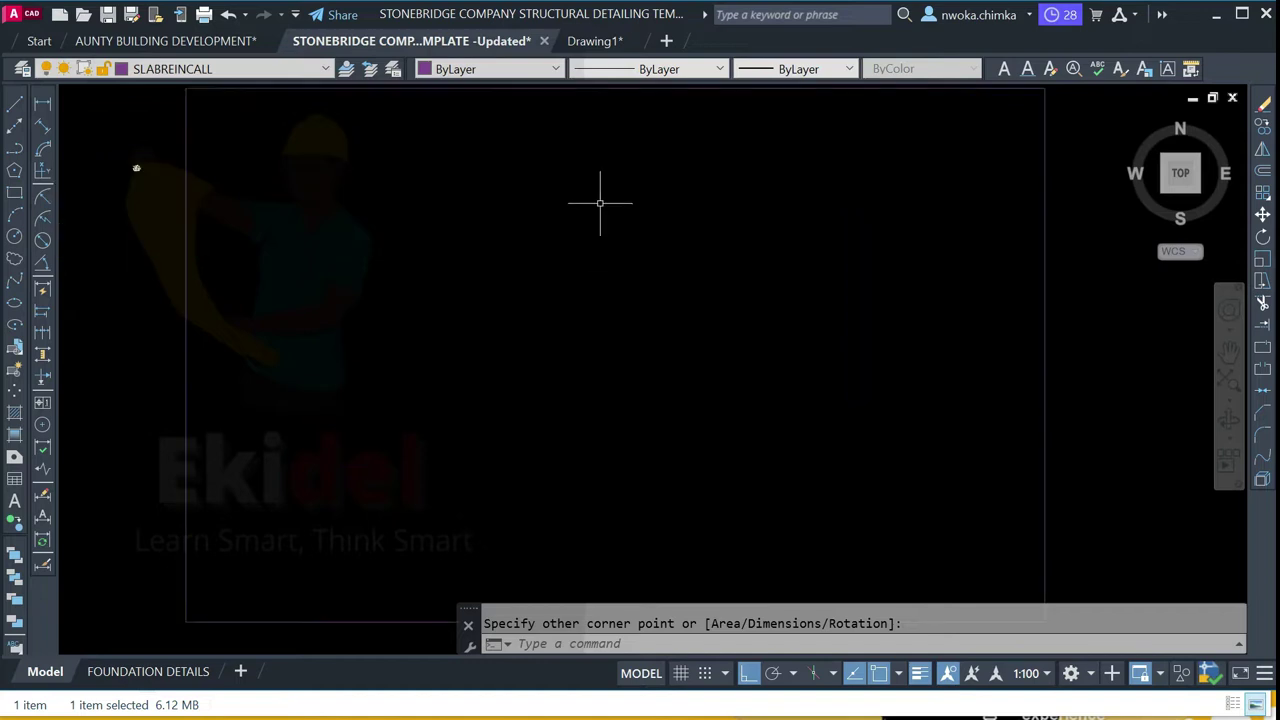
pyautogui.rightClick(363, 158)
pyautogui.moveTo(540, 215)
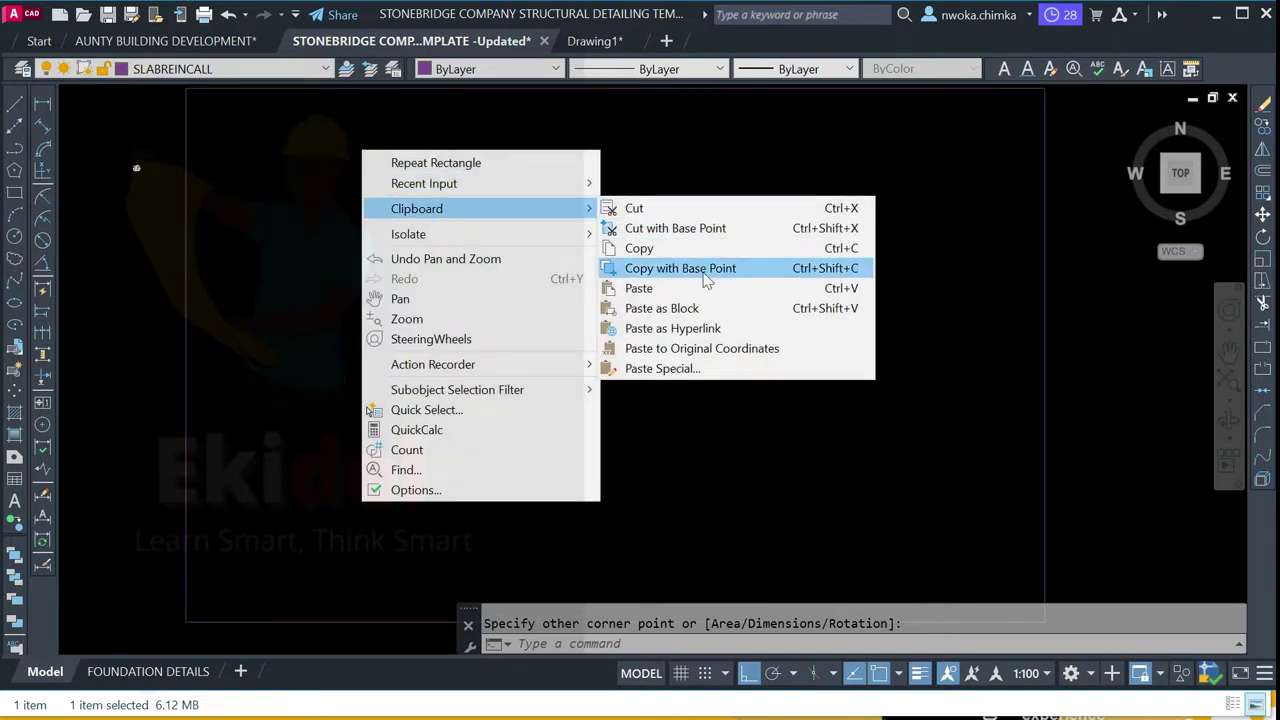
pyautogui.click(640, 289)
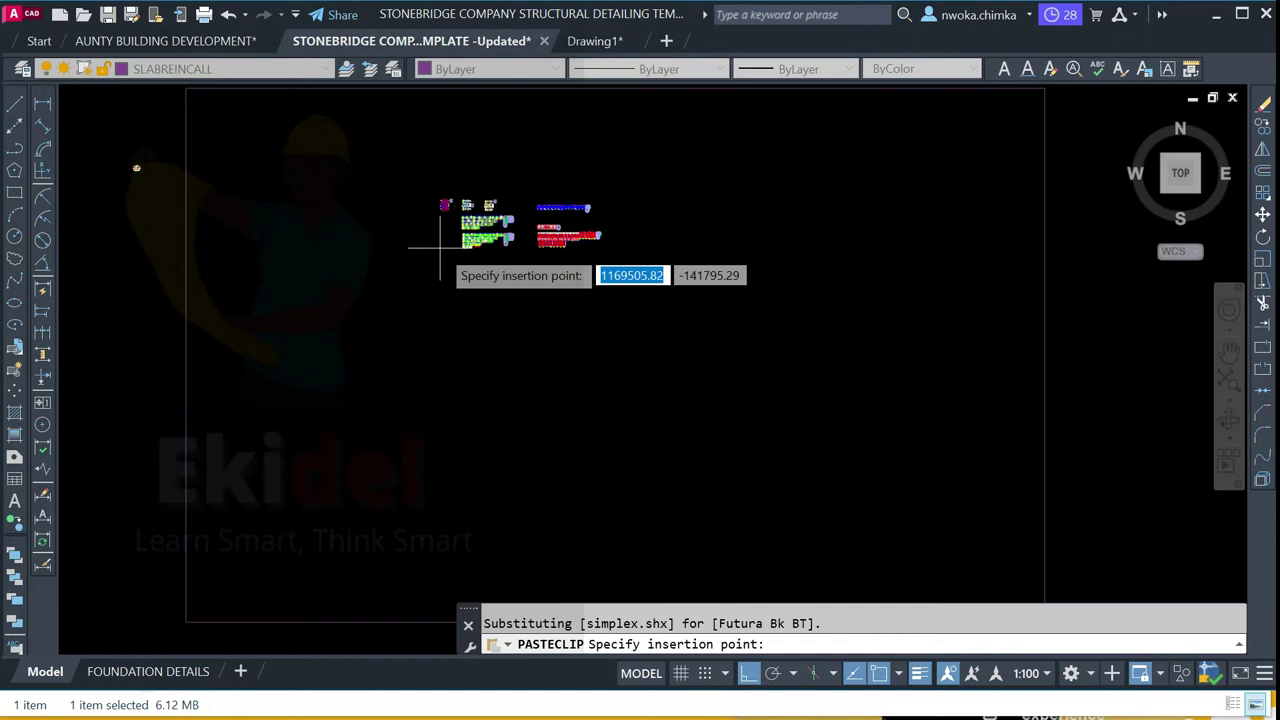
pyautogui.click(440, 248)
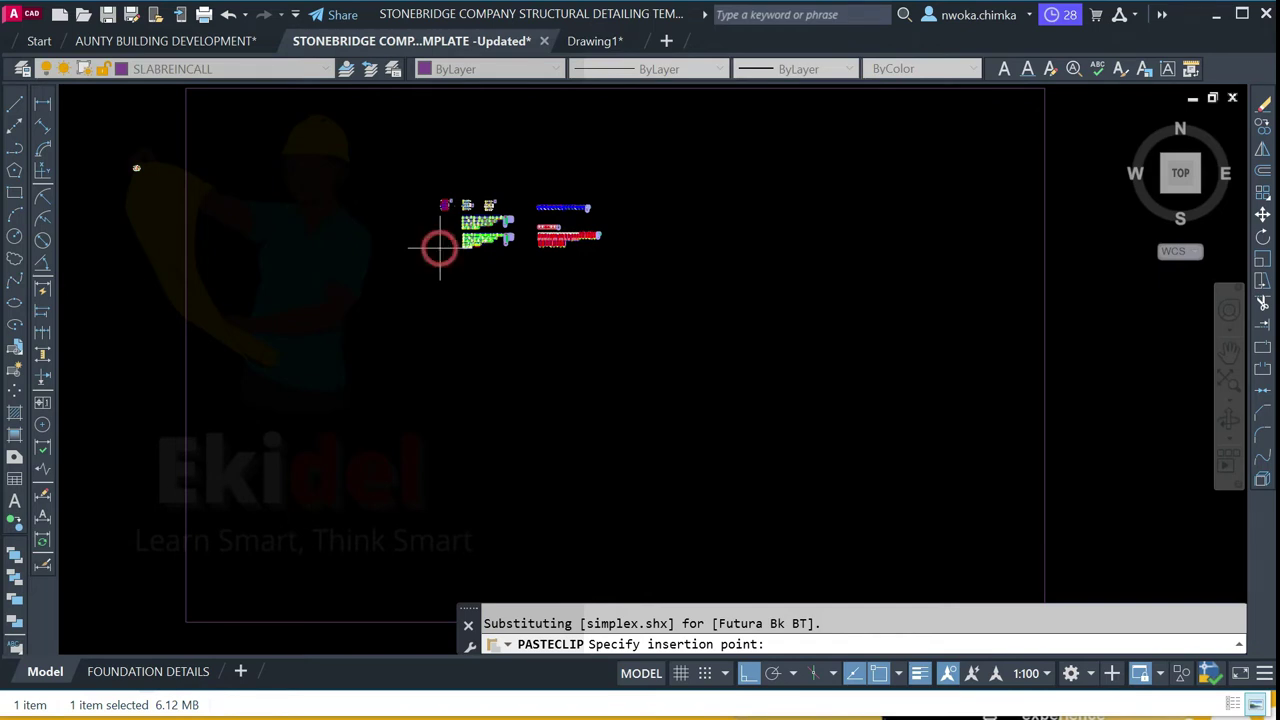
# Step: Compare the original beam details in Drawing1 with the pasted copies in the STONEBRIDGE template, checking line, bar and text styles
pyautogui.click(595, 41)
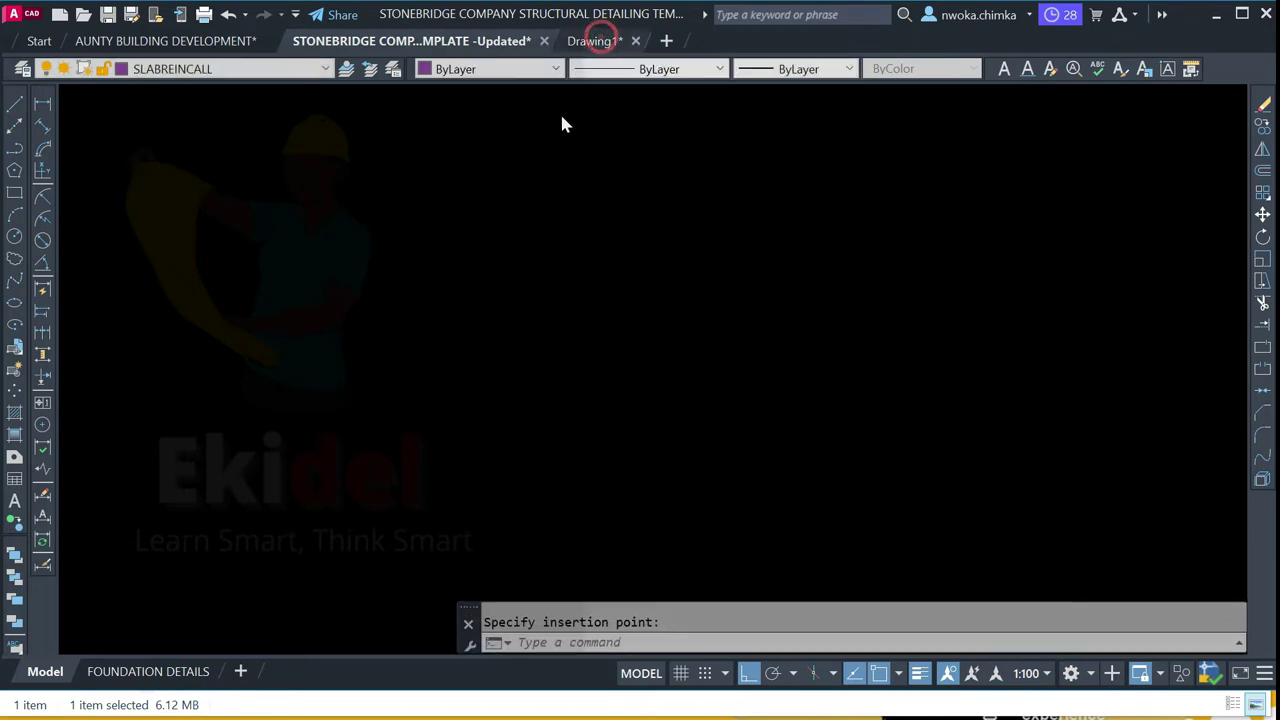
pyautogui.scroll(10, 543, 235)
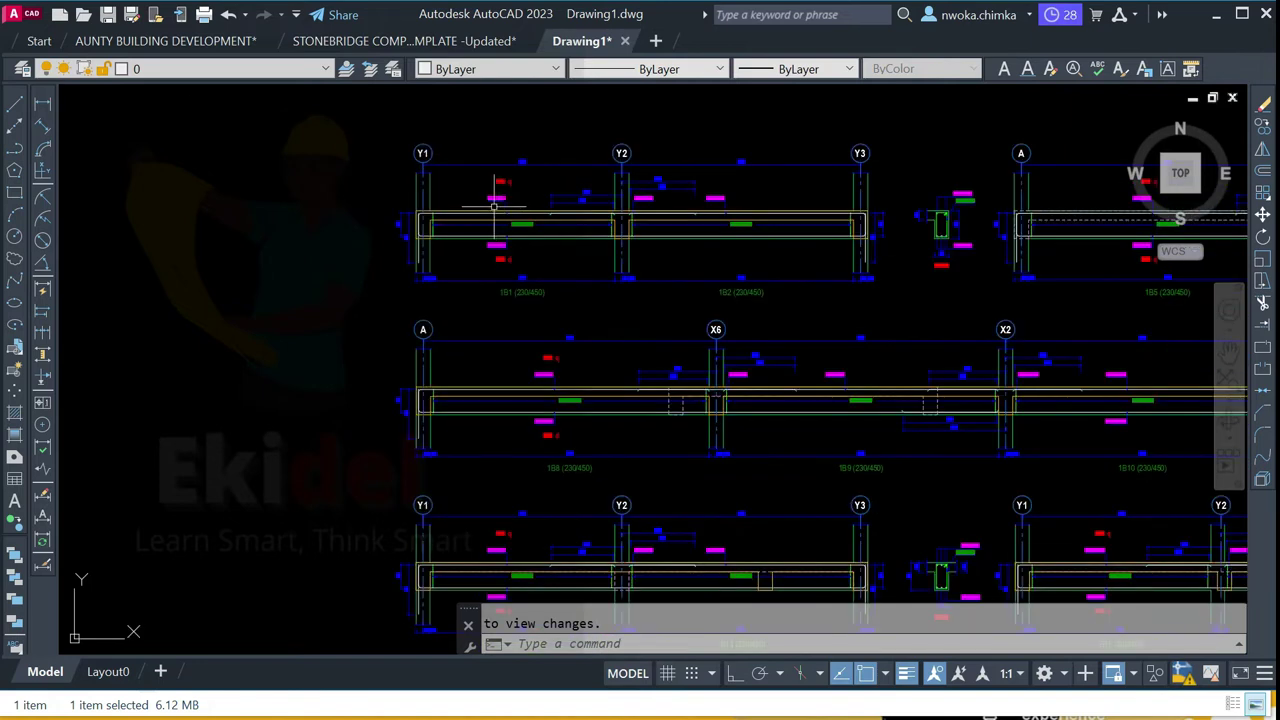
pyautogui.scroll(4, 600, 215)
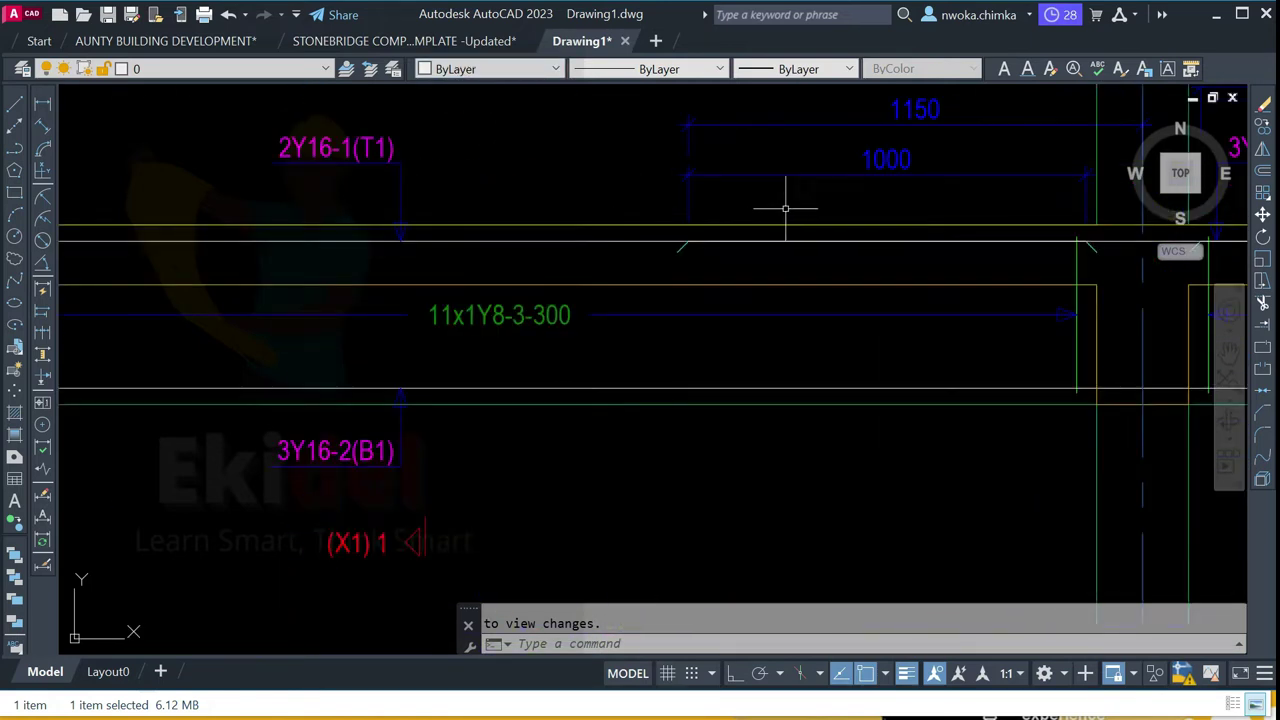
pyautogui.click(410, 41)
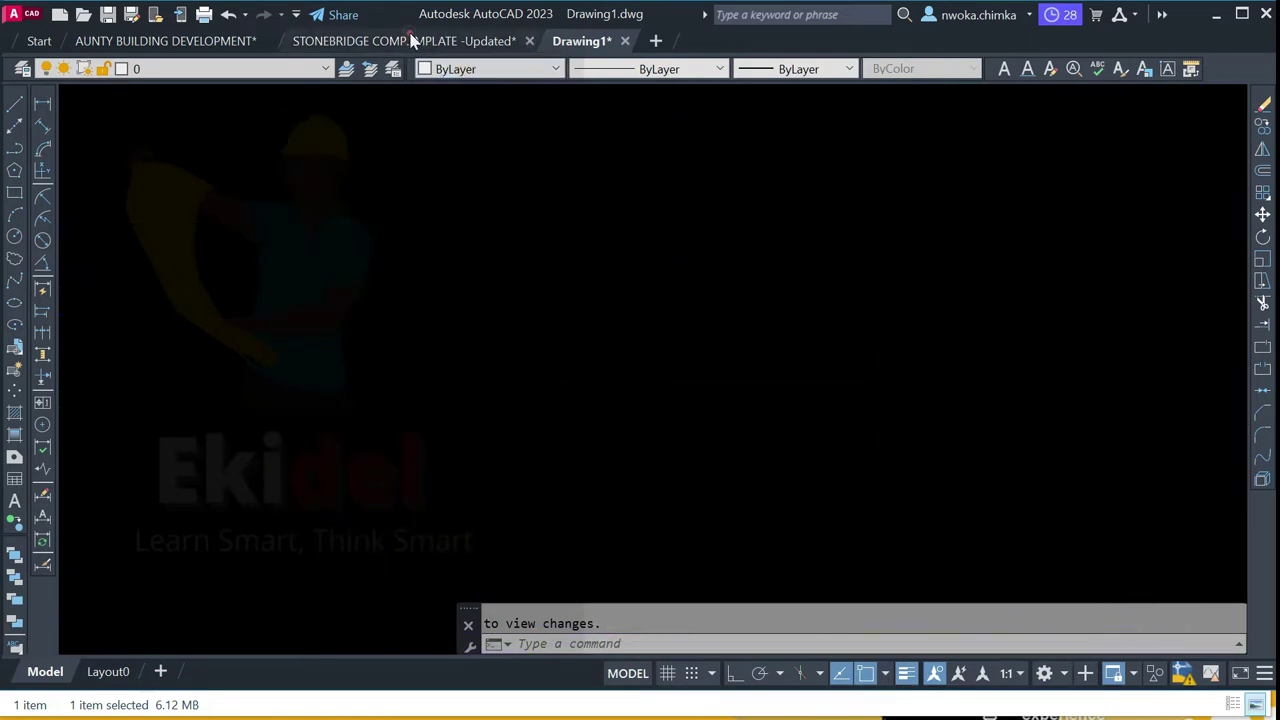
pyautogui.scroll(8, 256, 185)
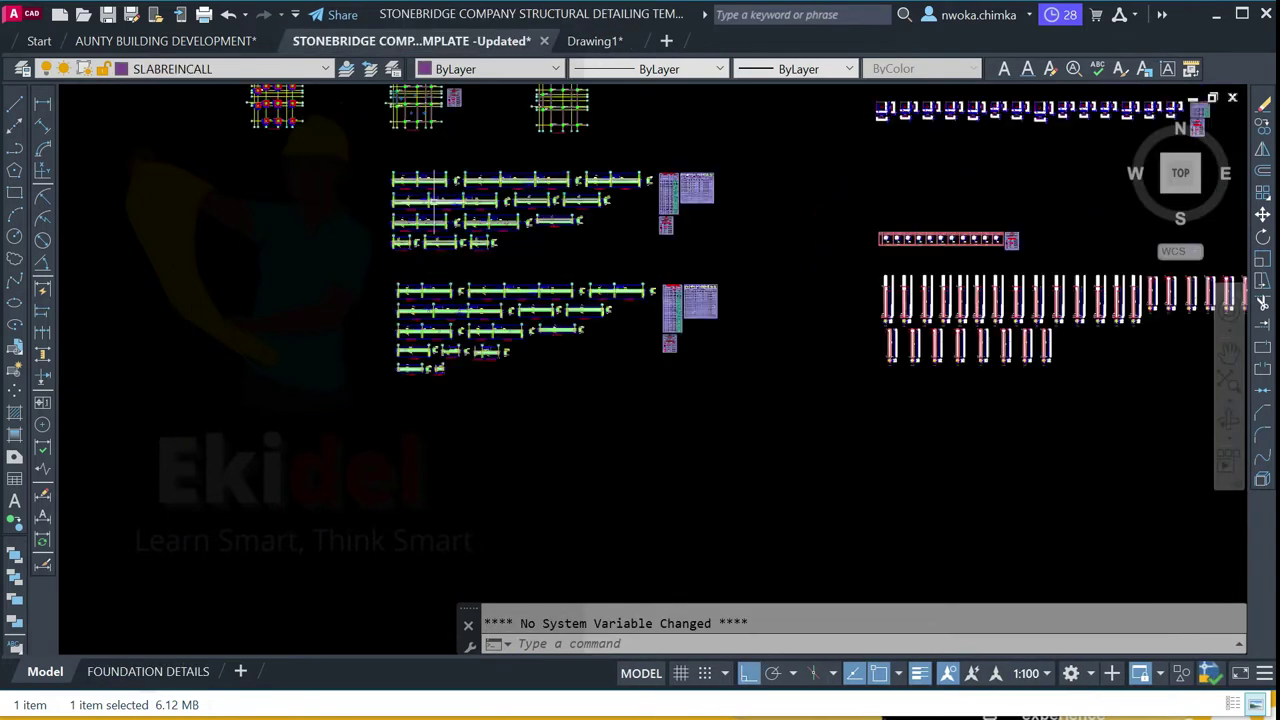
pyautogui.scroll(1, 433, 198)
pyautogui.moveTo(434, 200); pyautogui.dragTo(322, 332, button='middle')
pyautogui.scroll(-1, 330, 327)
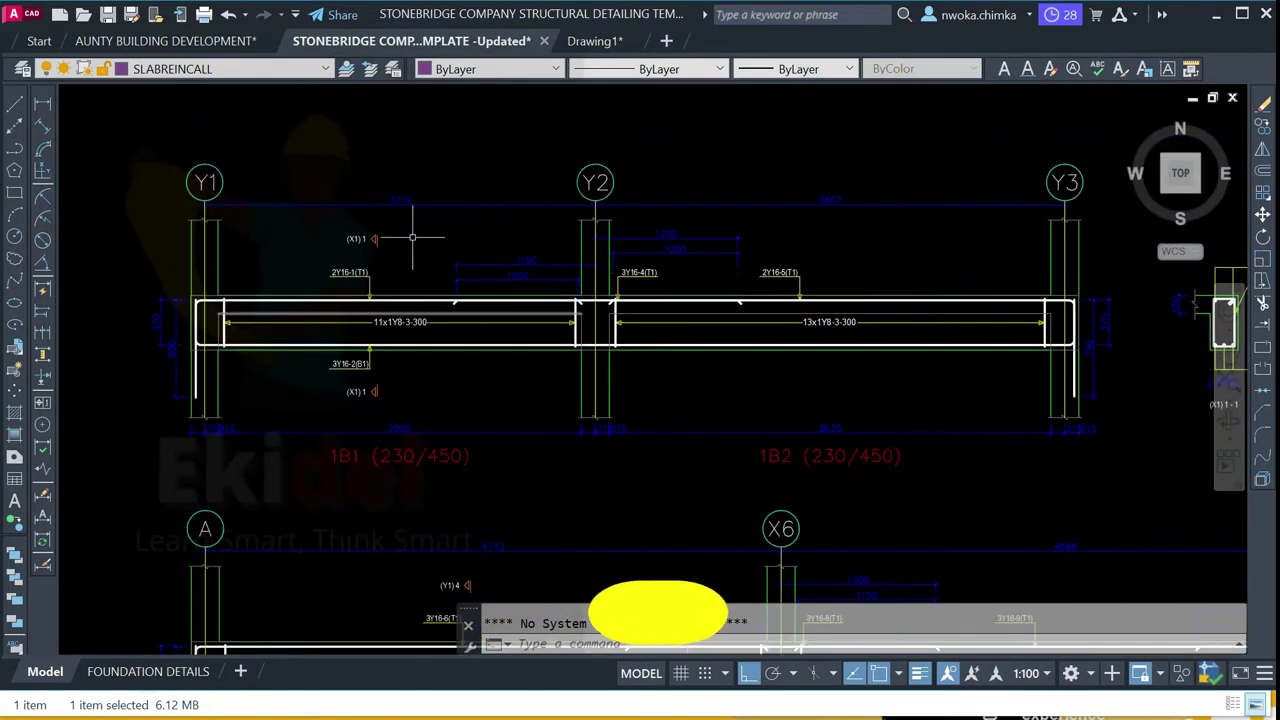
pyautogui.click(592, 41)
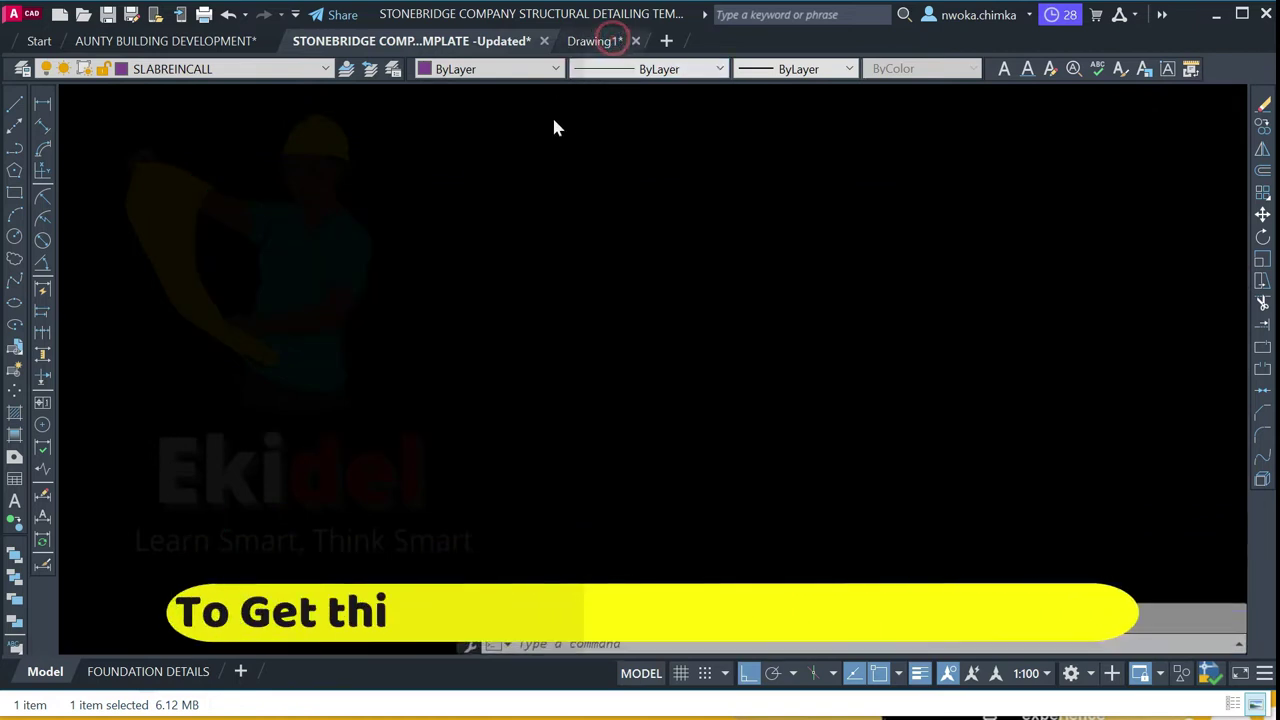
pyautogui.click(480, 46)
pyautogui.scroll(-1, 599, 398)
pyautogui.scroll(4, 400, 340)
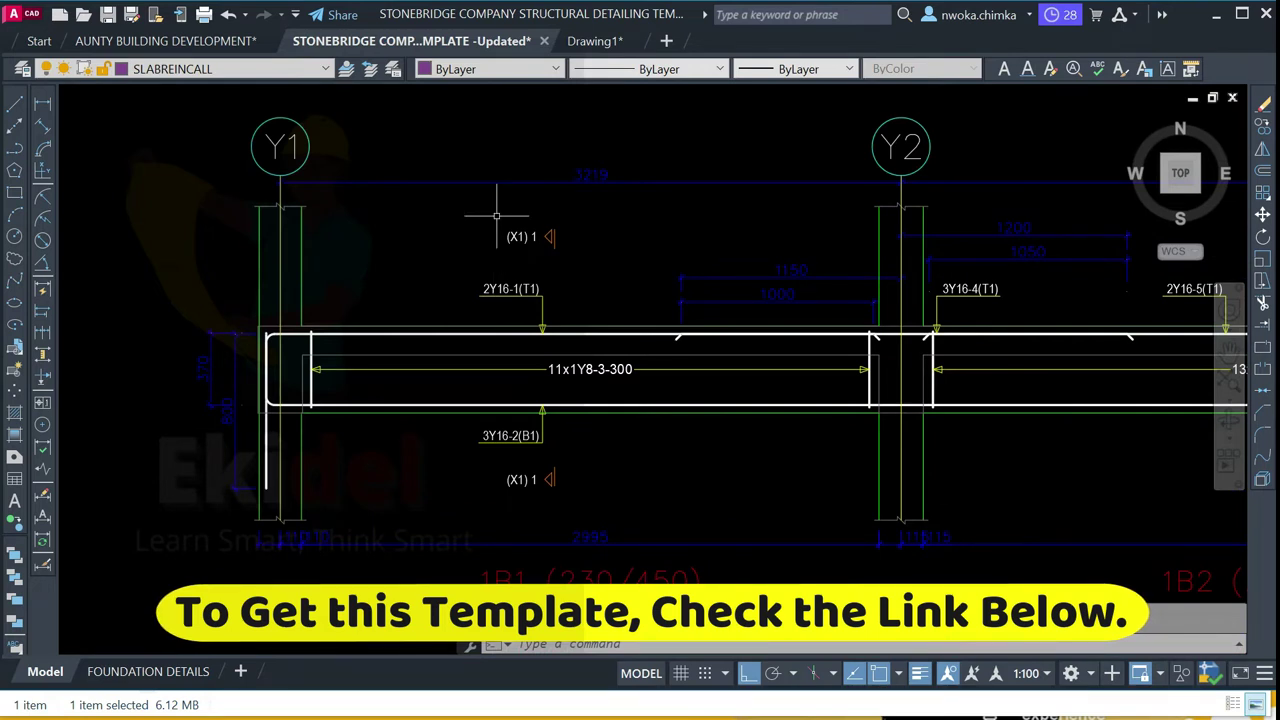
pyautogui.scroll(-2, 496, 214)
pyautogui.scroll(-8, 587, 219)
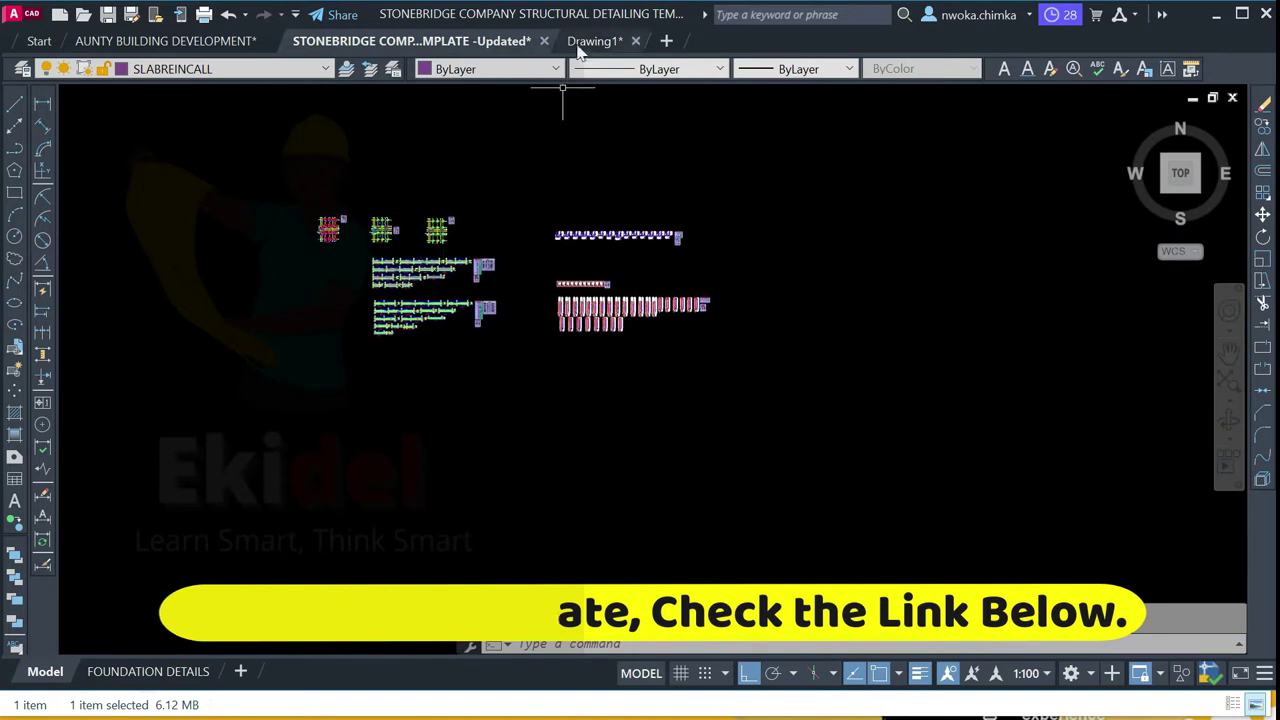
# Step: Switch to Drawing1 and copy all of its plan, beam, column and footing details to the clipboard again
pyautogui.click(588, 41)
pyautogui.scroll(-5, 503, 266)
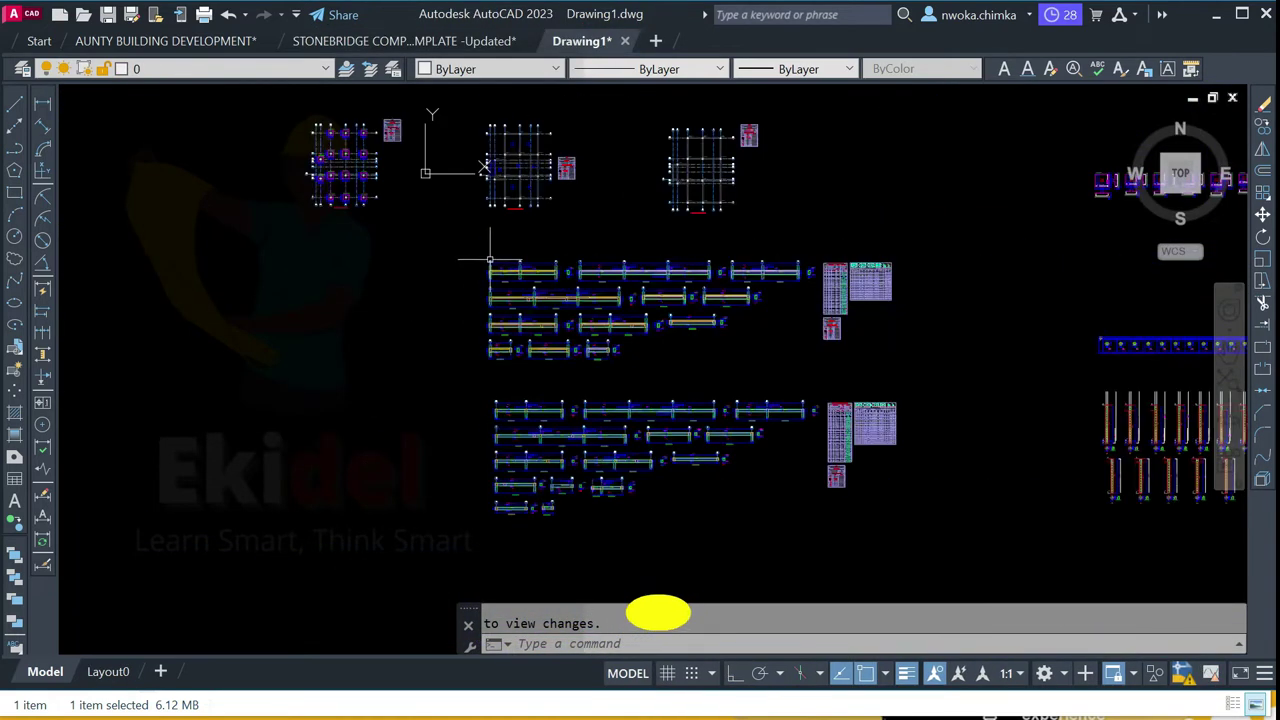
pyautogui.click(363, 157)
pyautogui.click(1047, 458)
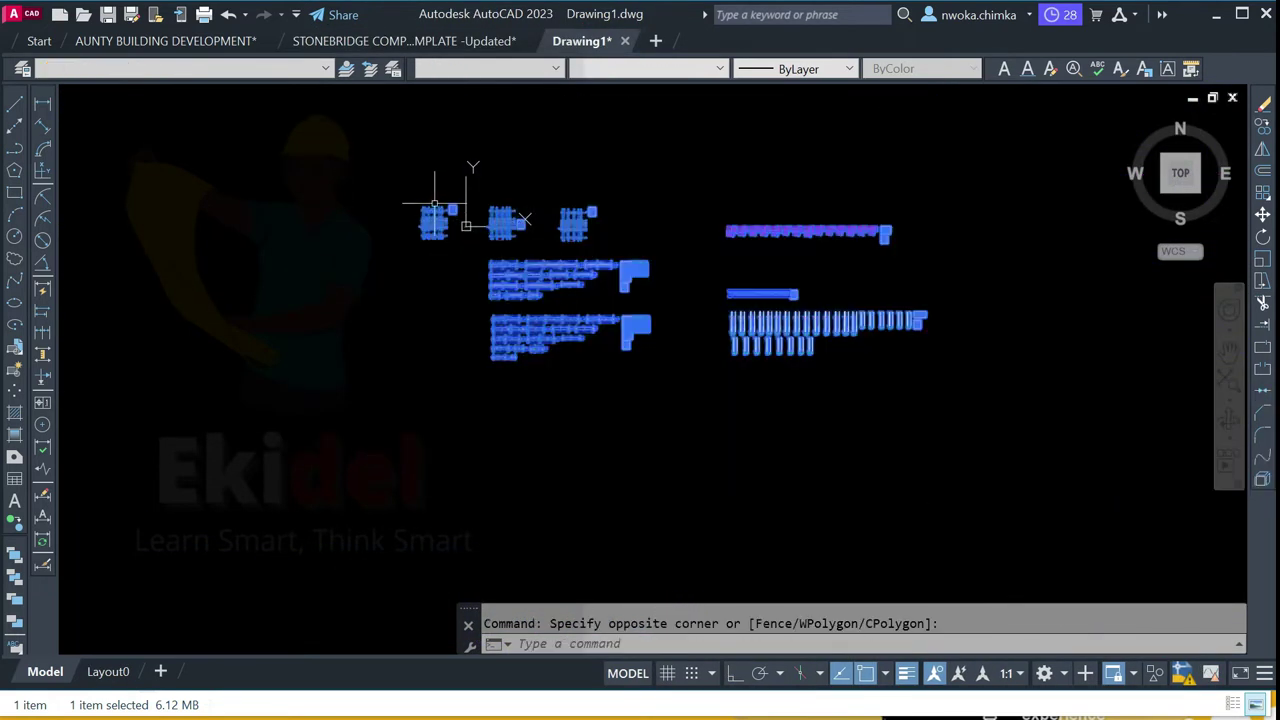
pyautogui.rightClick(562, 291)
pyautogui.moveTo(690, 346)
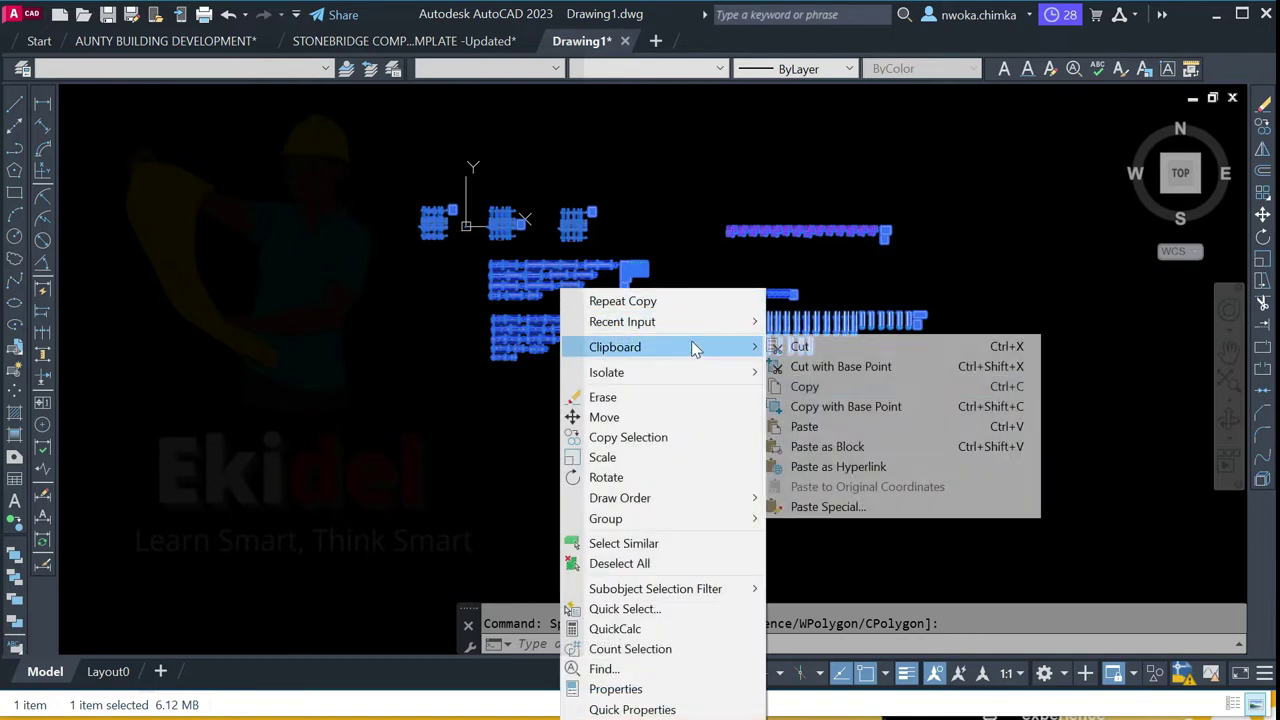
pyautogui.click(806, 387)
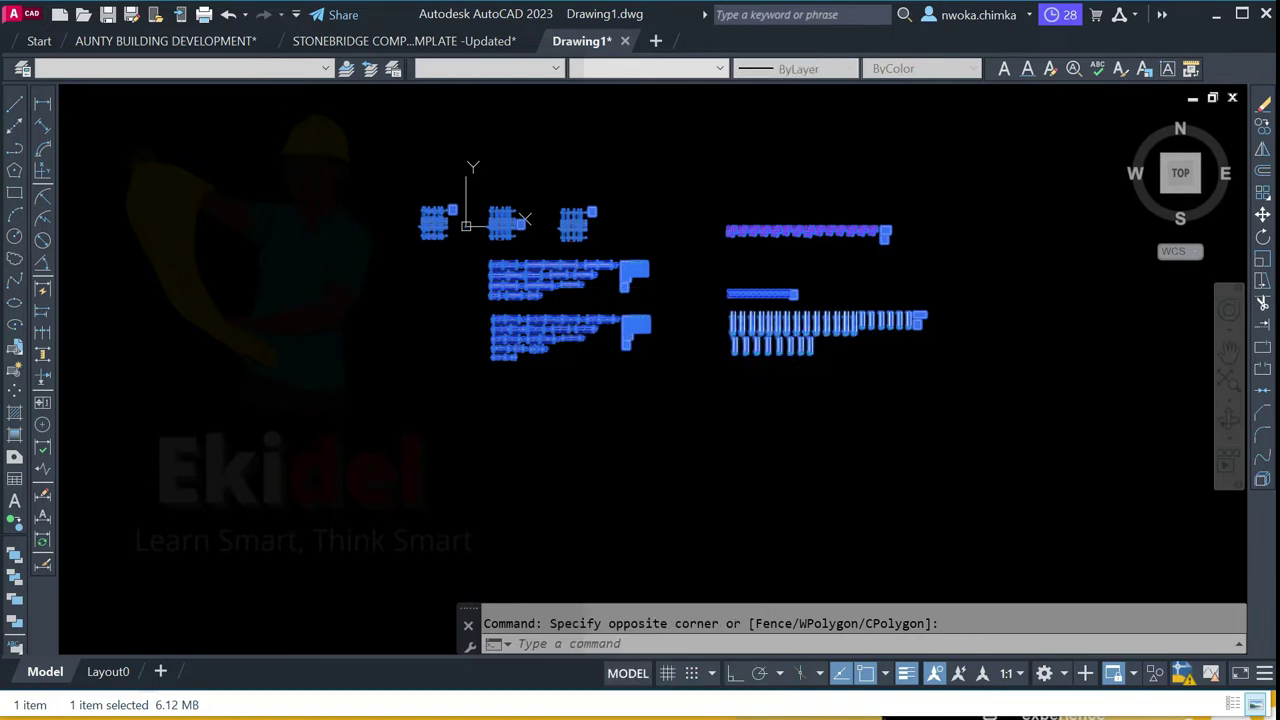
pyautogui.press('Escape')
# Step: In the STONEBRIDGE template, draw a second large rectangular frame beside the one holding the pasted details
pyautogui.click(408, 40)
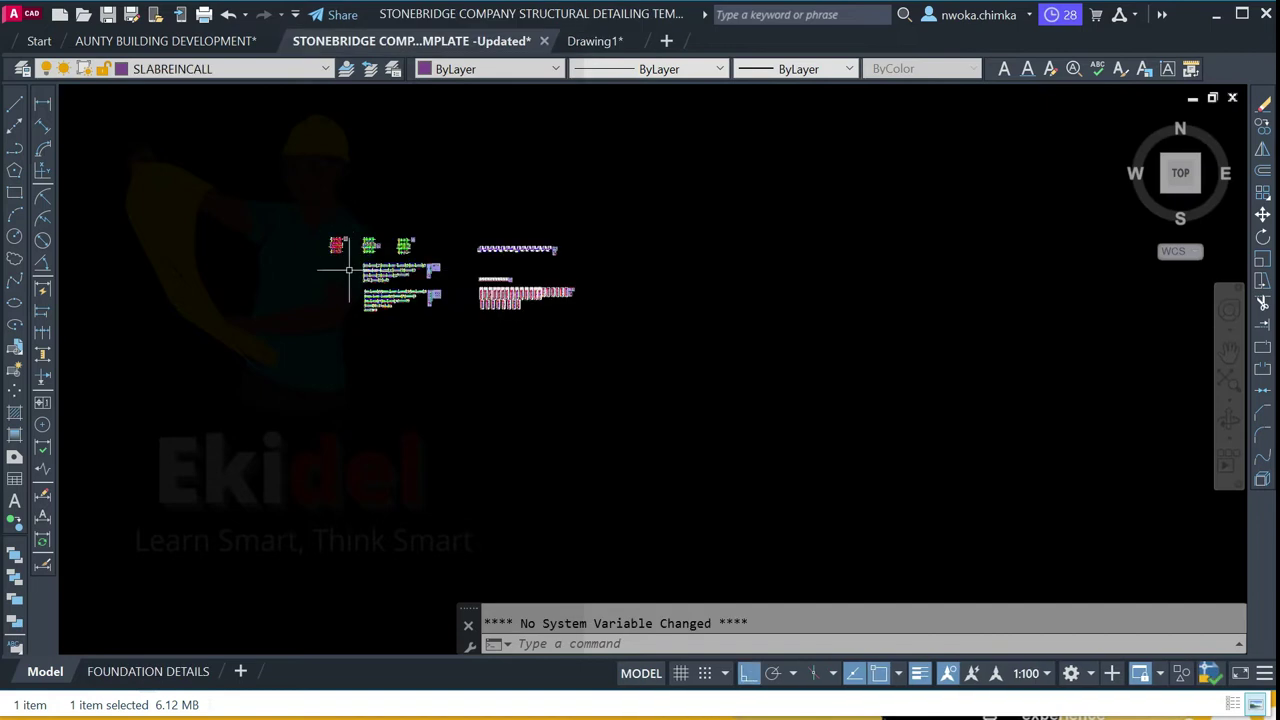
pyautogui.moveTo(689, 250); pyautogui.dragTo(485, 263, button='middle')
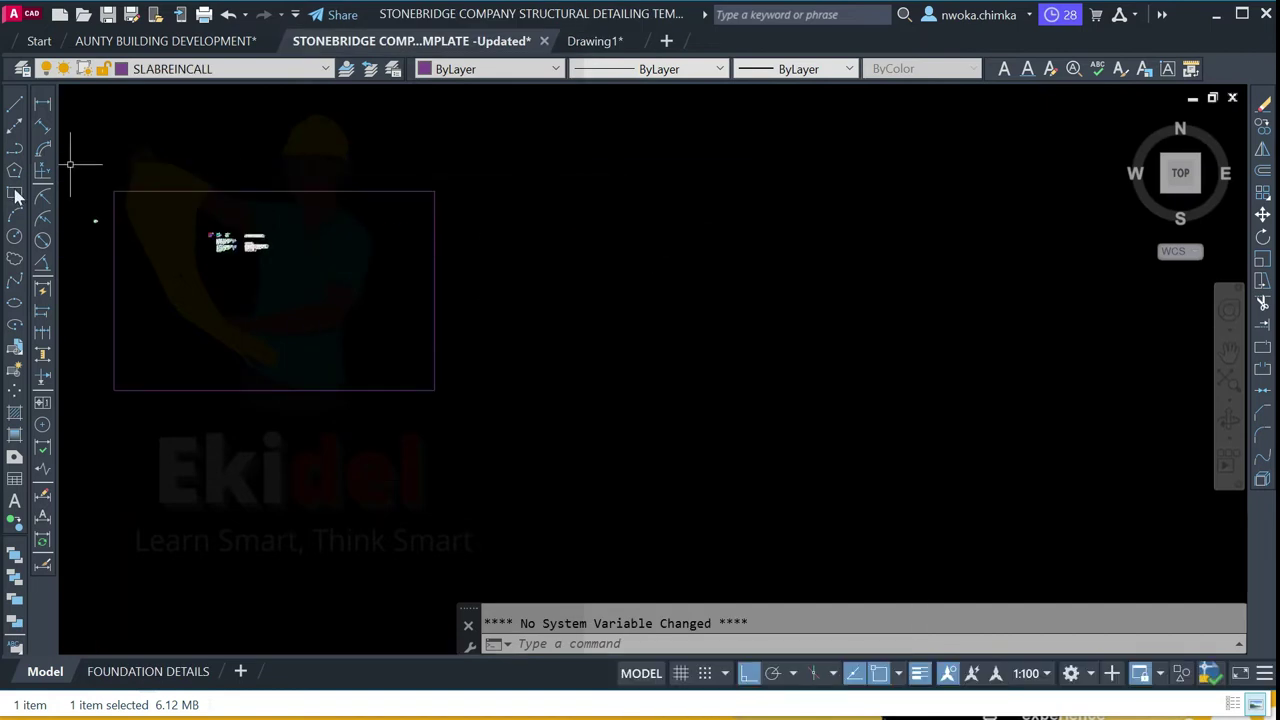
pyautogui.click(15, 193)
pyautogui.click(463, 182)
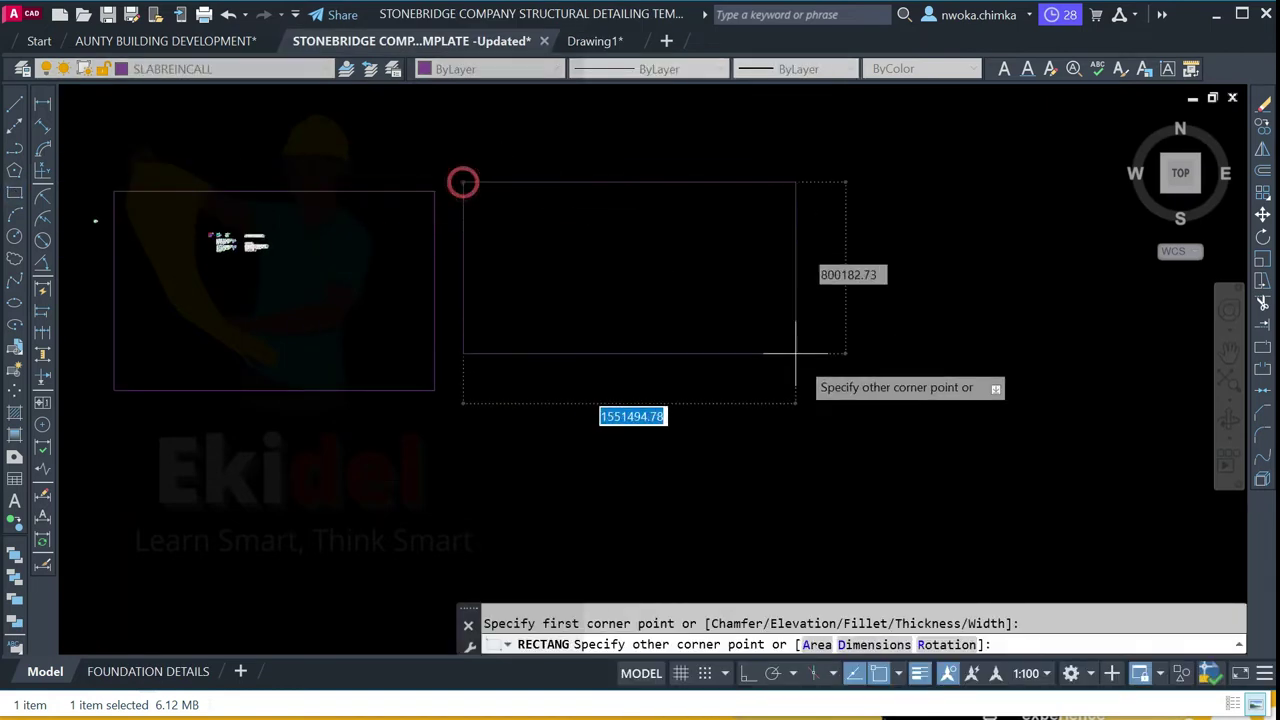
pyautogui.click(863, 434)
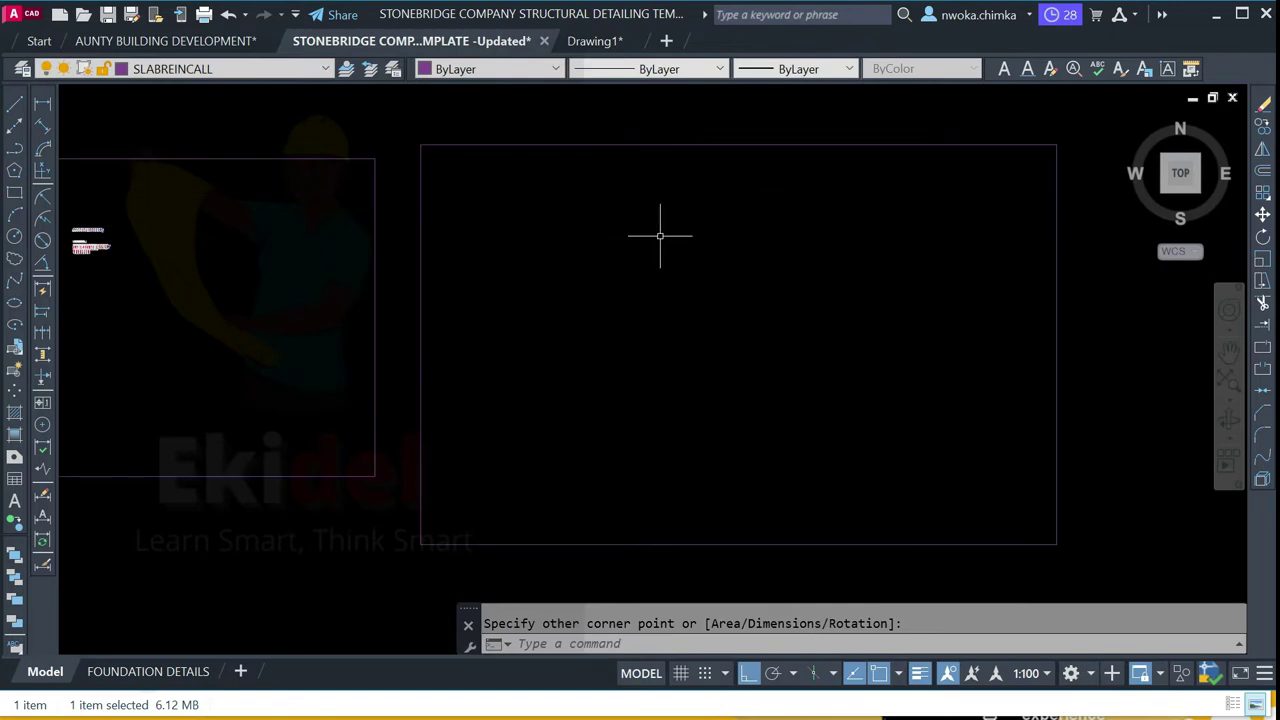
# Step: Paste the copied structural details near the middle of the second rectangular frame
pyautogui.rightClick(598, 200)
pyautogui.moveTo(734, 263)
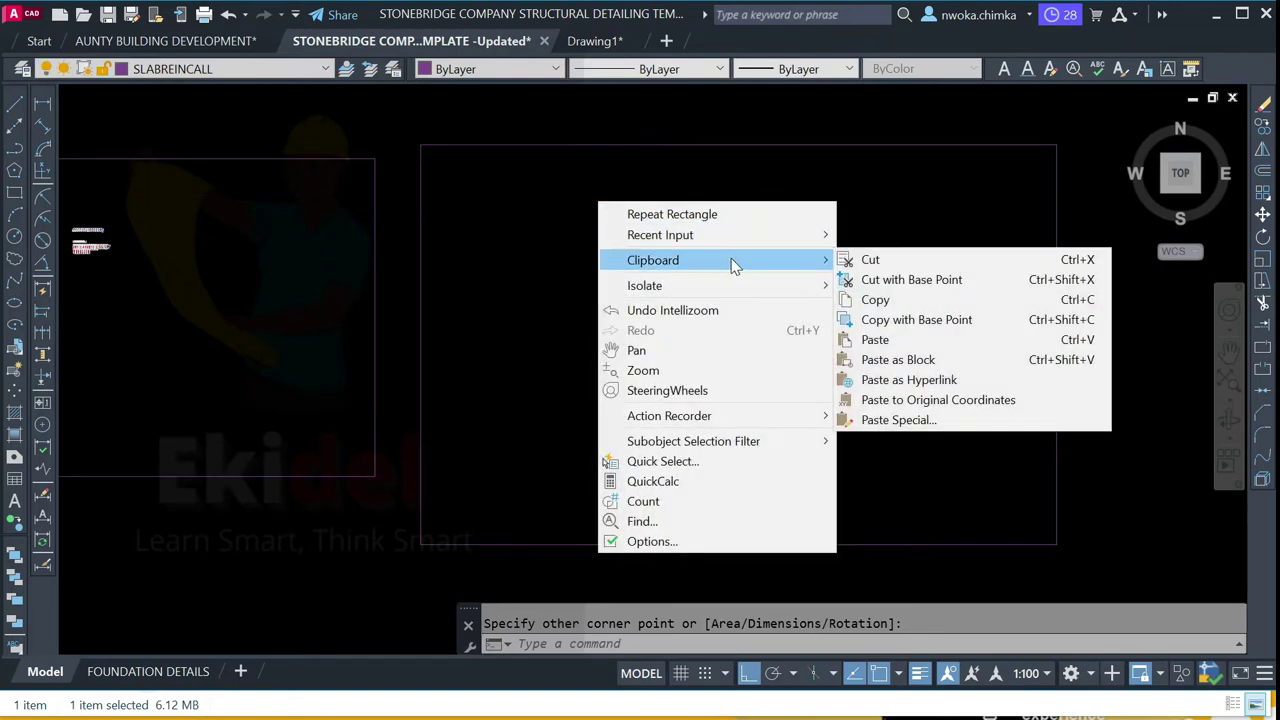
pyautogui.click(908, 342)
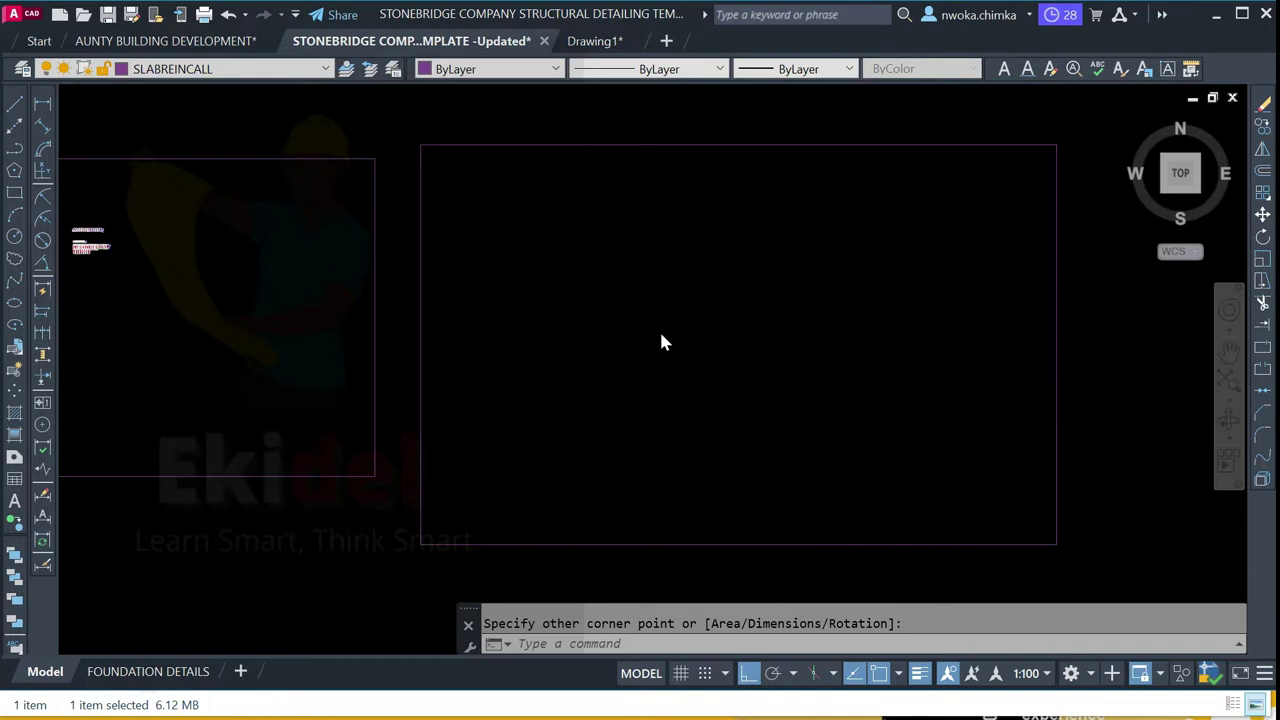
pyautogui.click(662, 339)
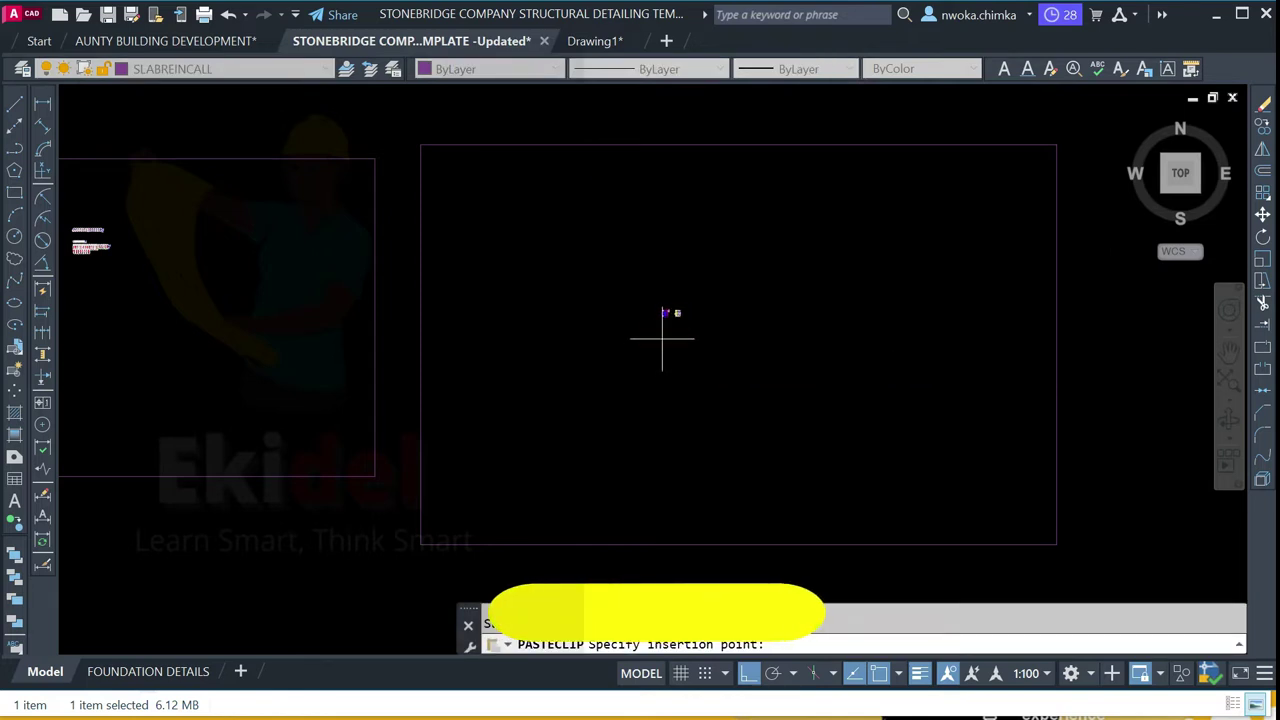
# Step: Examine the newly pasted details, including the floor plan's grid labels and columns and the 1B1 and 1B2 beam elevations
pyautogui.scroll(5, 678, 300)
pyautogui.scroll(8, 678, 300)
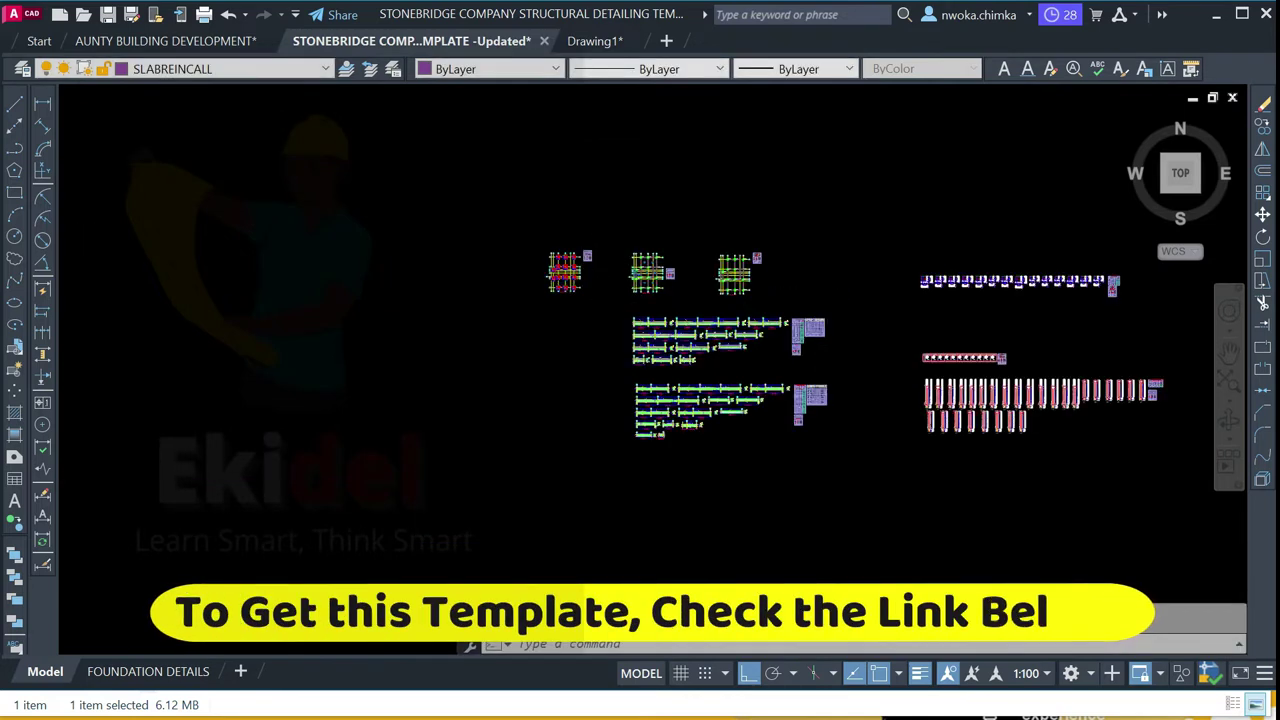
pyautogui.scroll(2, 446, 228)
pyautogui.scroll(-10, 380, 209)
pyautogui.scroll(8, 558, 172)
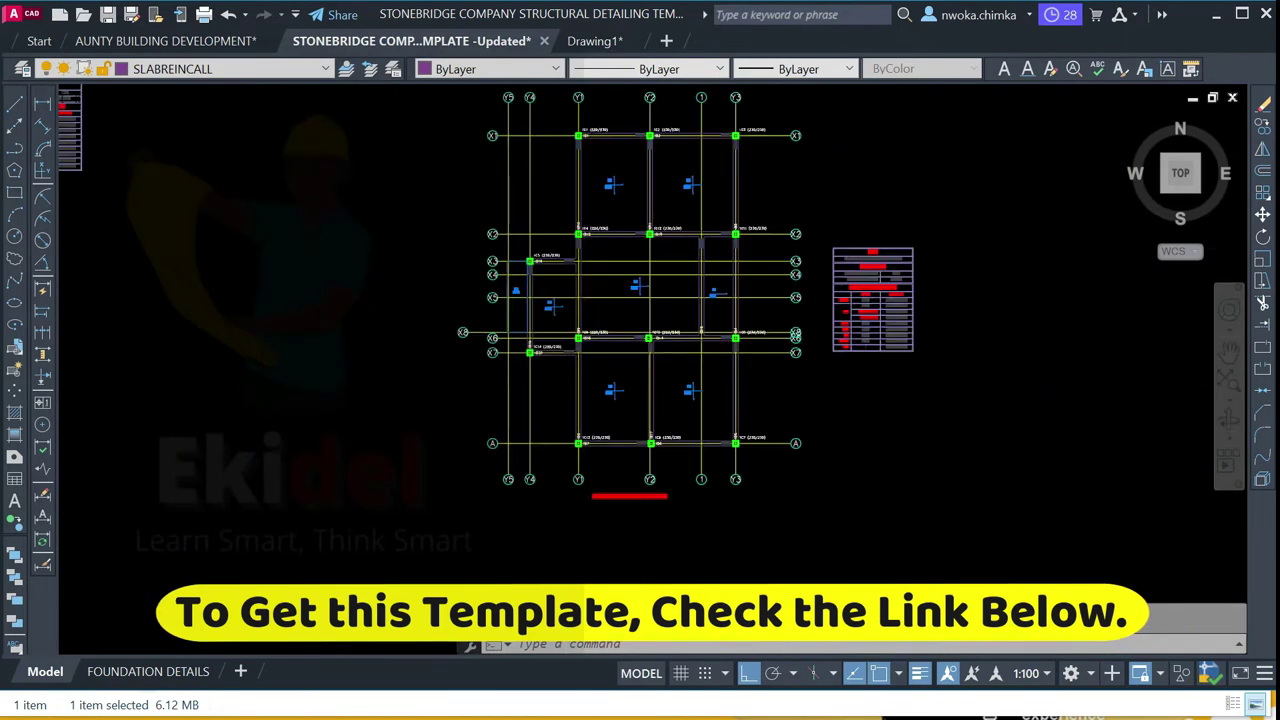
pyautogui.moveTo(521, 274); pyautogui.dragTo(523, 526, button='middle')
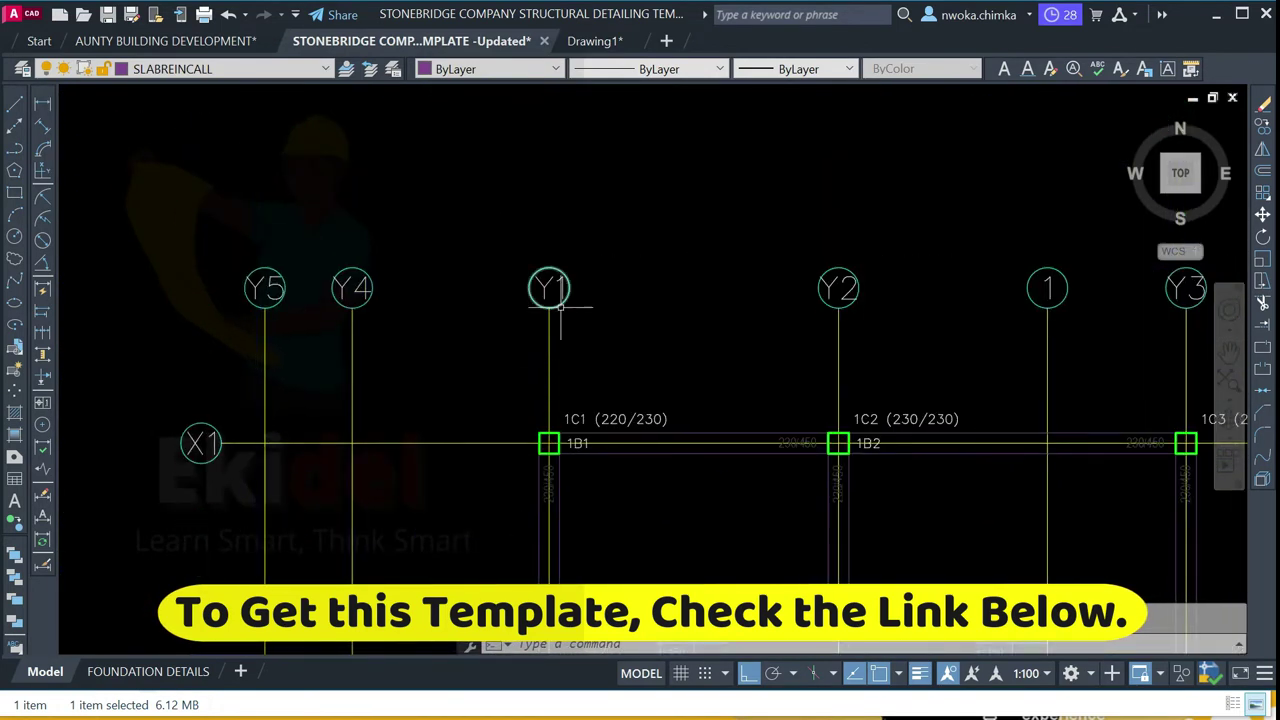
pyautogui.scroll(-4, 443, 272)
pyautogui.moveTo(479, 451); pyautogui.dragTo(460, 251, button='middle')
pyautogui.scroll(-2, 460, 251)
pyautogui.moveTo(502, 387); pyautogui.dragTo(488, 284, button='middle')
pyautogui.scroll(3, 451, 224)
pyautogui.scroll(4, 360, 300)
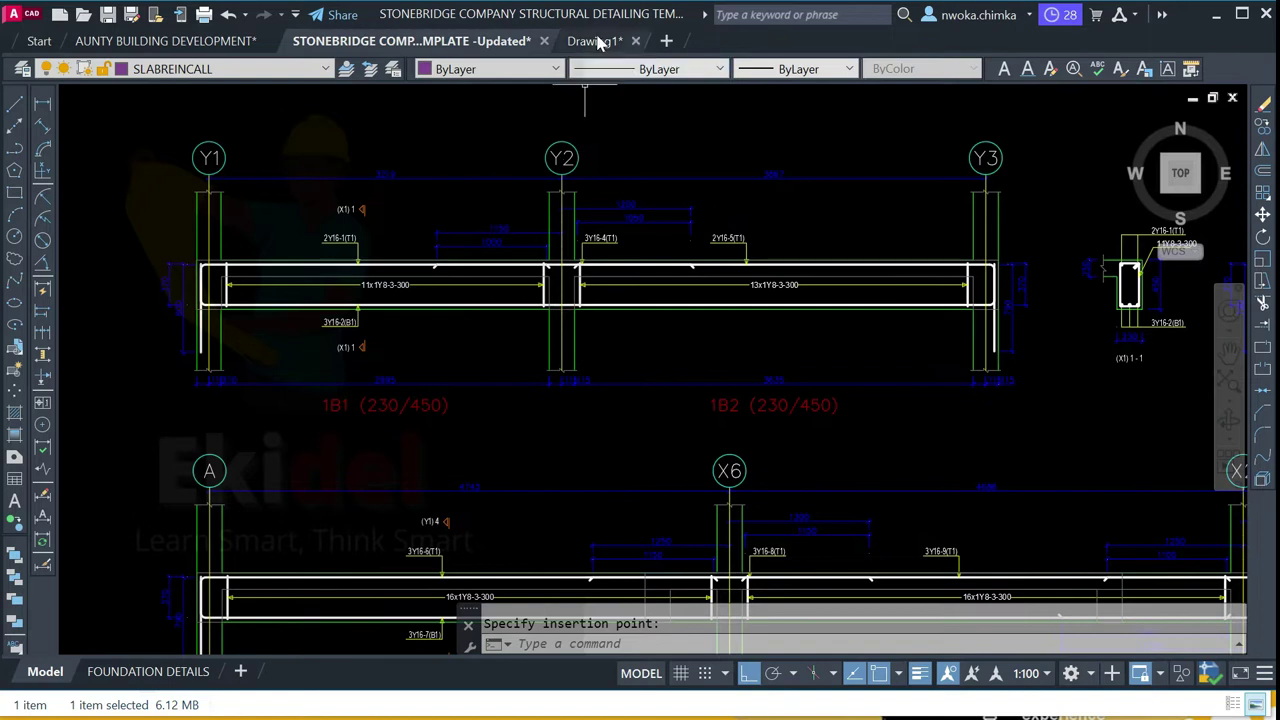
# Step: Compare beams 1B1 and 1B2 in Drawing1 with the same beam details in the STONEBRIDGE template
pyautogui.click(598, 40)
pyautogui.scroll(2, 467, 238)
pyautogui.scroll(4, 370, 310)
pyautogui.moveTo(373, 330); pyautogui.dragTo(563, 354, button='middle')
pyautogui.scroll(-2, 460, 290)
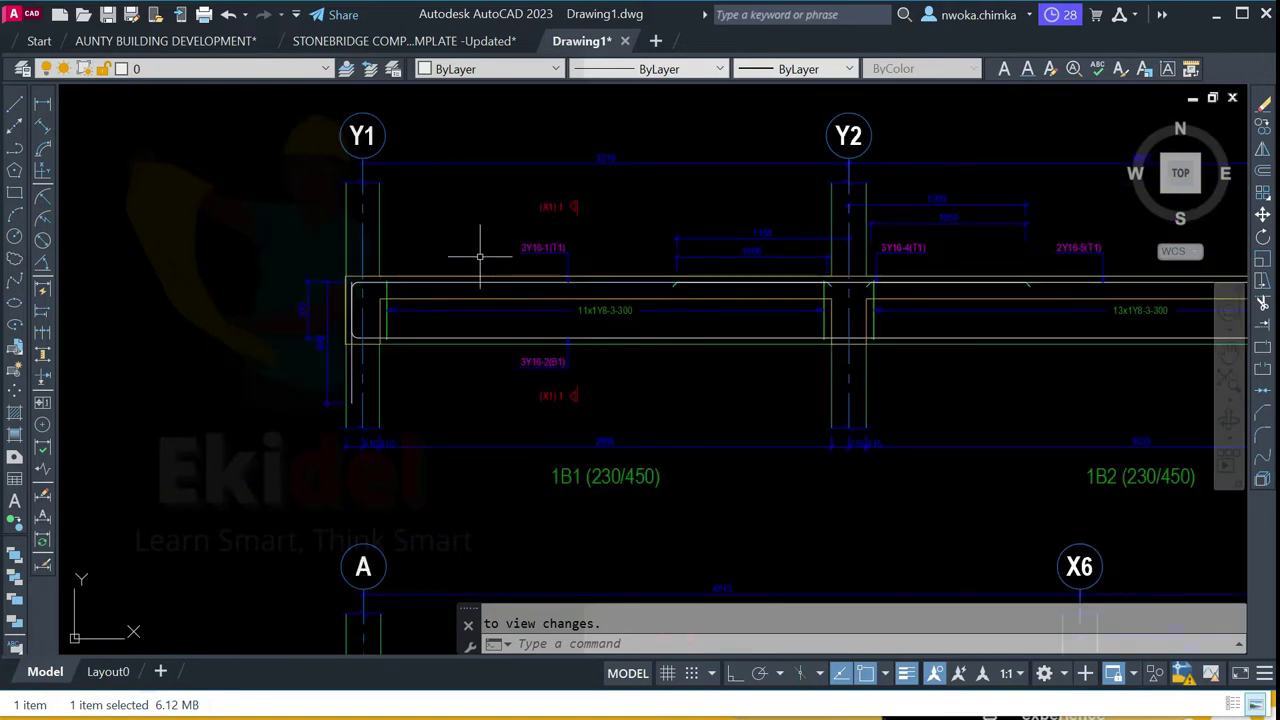
pyautogui.scroll(-2, 607, 221)
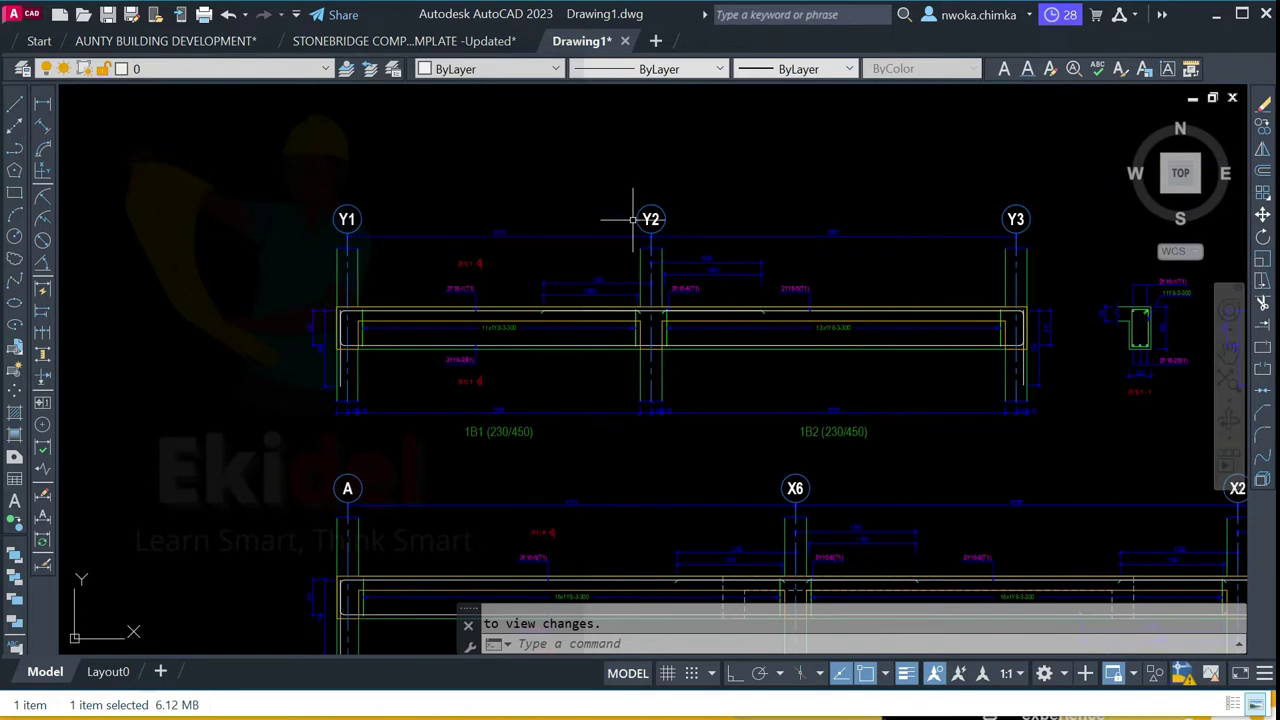
pyautogui.scroll(2, 694, 289)
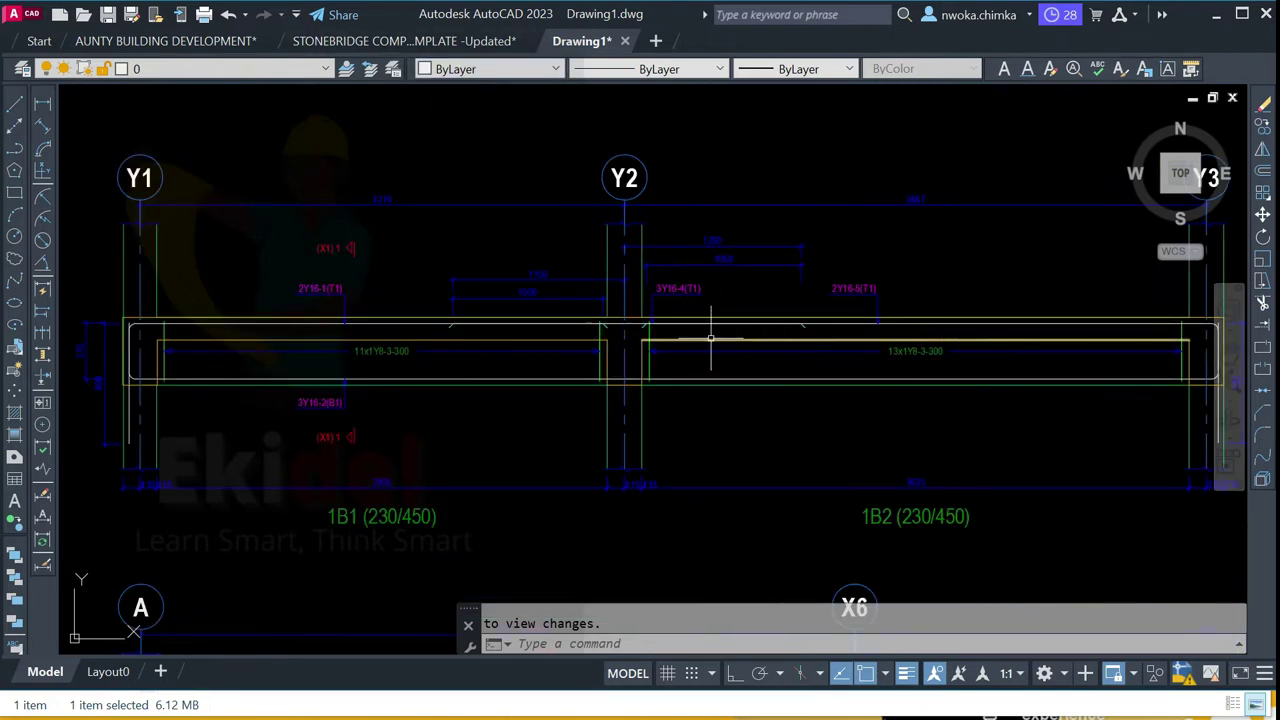
pyautogui.scroll(-2, 725, 328)
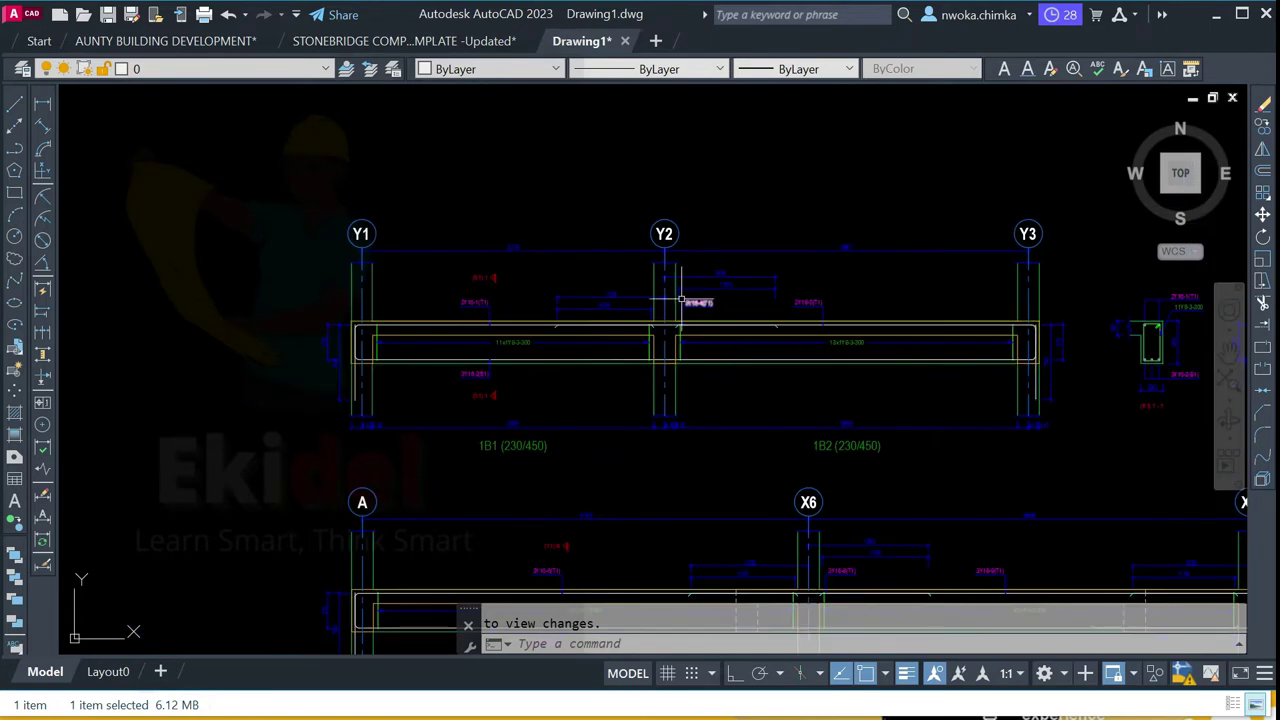
pyautogui.click(428, 41)
pyautogui.scroll(3, 259, 249)
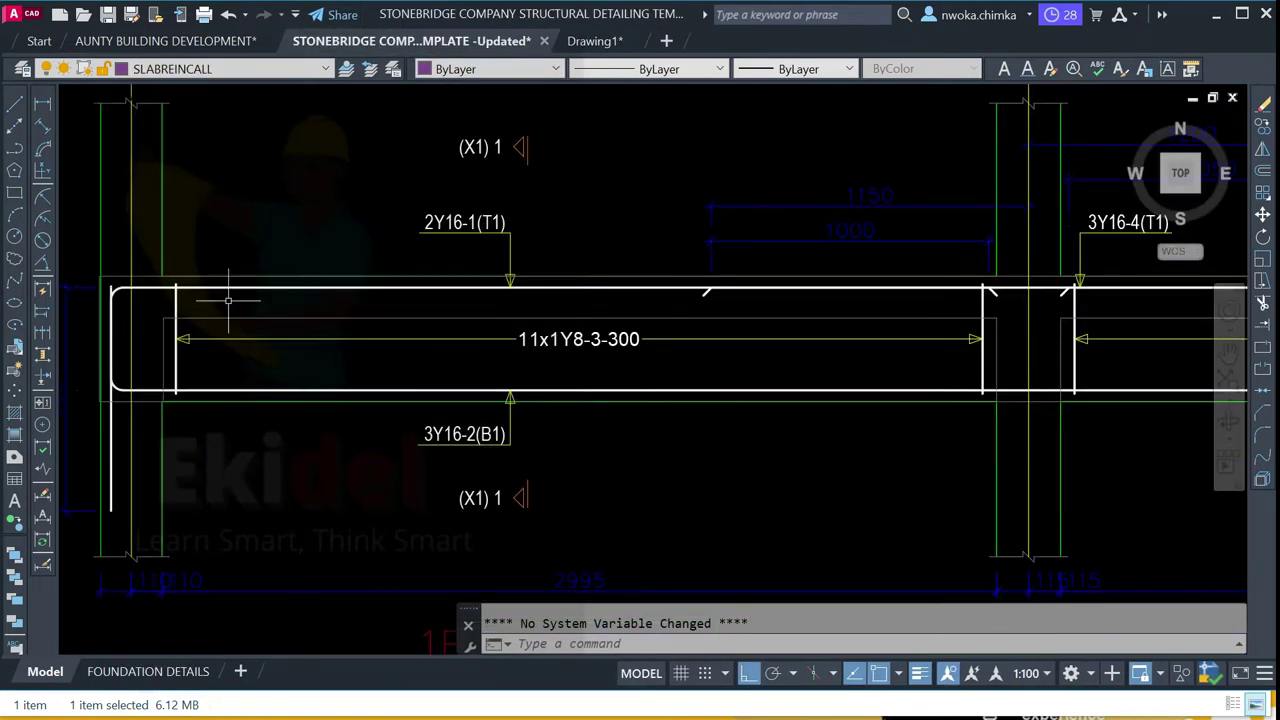
# Step: Open the FOUNDATION DETAILS layout, activate its sheet viewport, and frame the beam details starting with 1B1 and 1B2 inside it
pyautogui.click(140, 672)
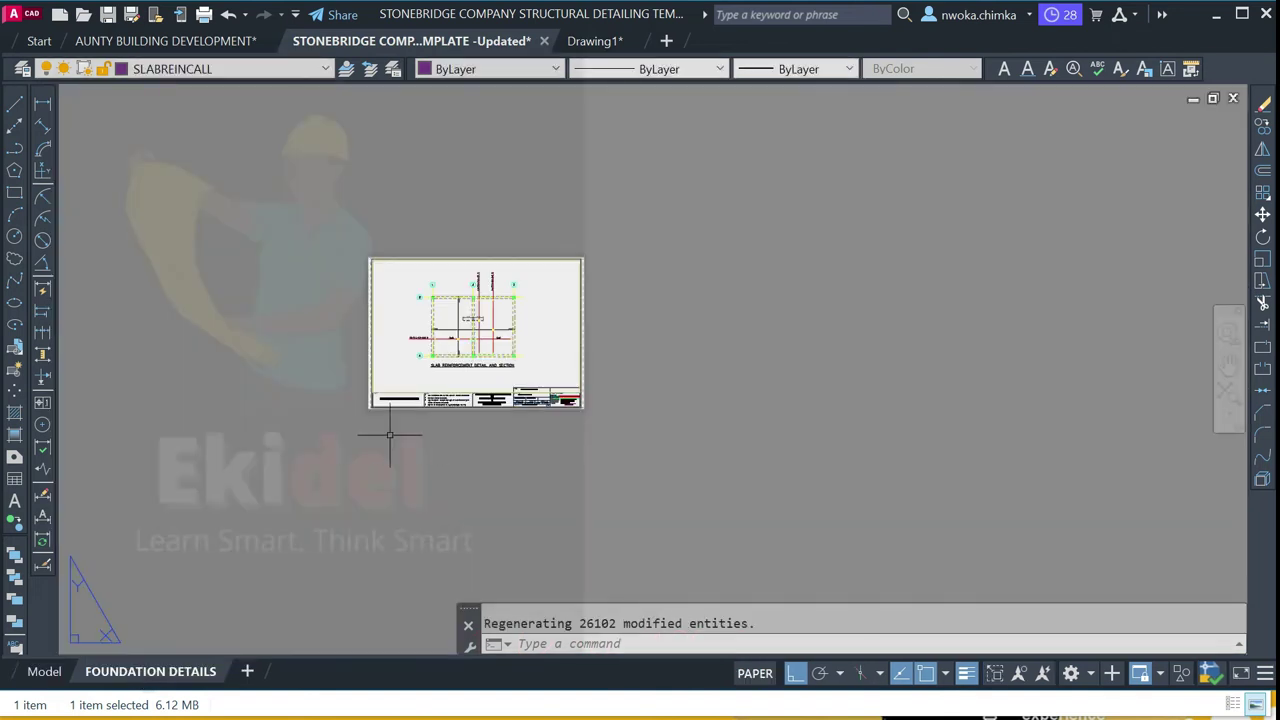
pyautogui.scroll(5, 451, 318)
pyautogui.scroll(-8, 308, 332)
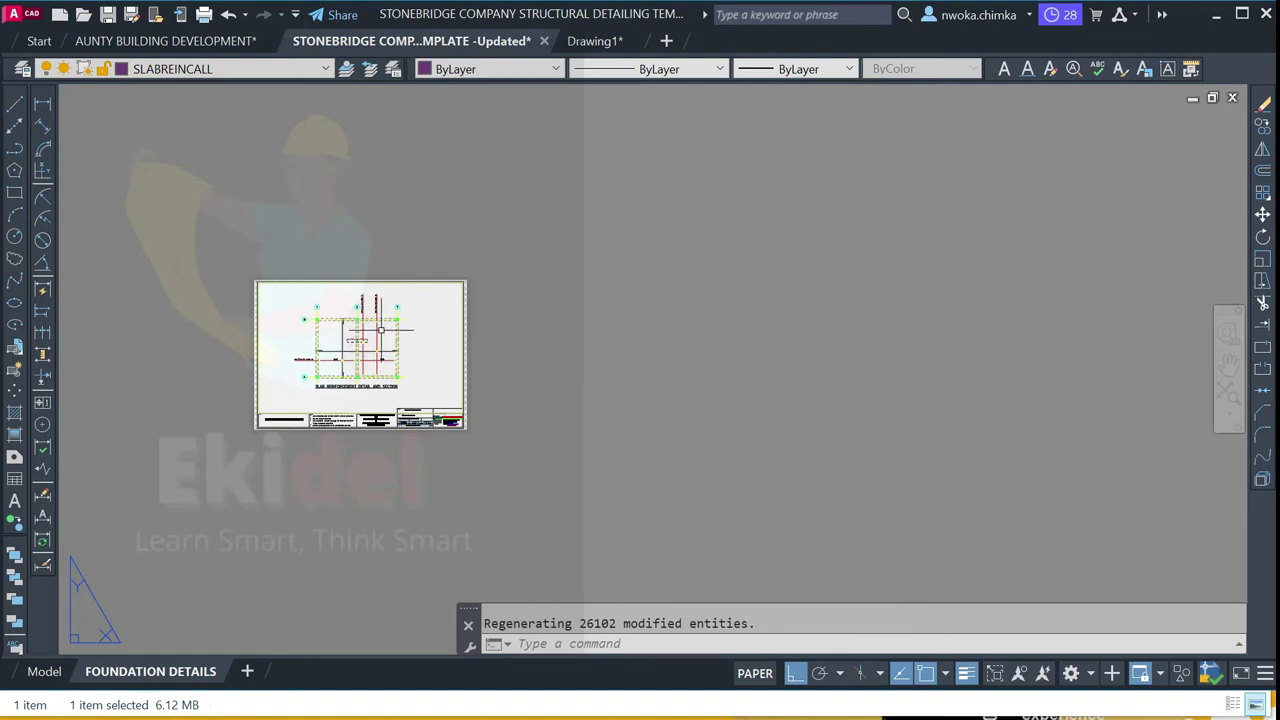
pyautogui.scroll(2, 381, 329)
pyautogui.doubleClick(423, 294)
pyautogui.scroll(-3, 357, 343)
pyautogui.scroll(-6, 298, 345)
pyautogui.scroll(18, 355, 347)
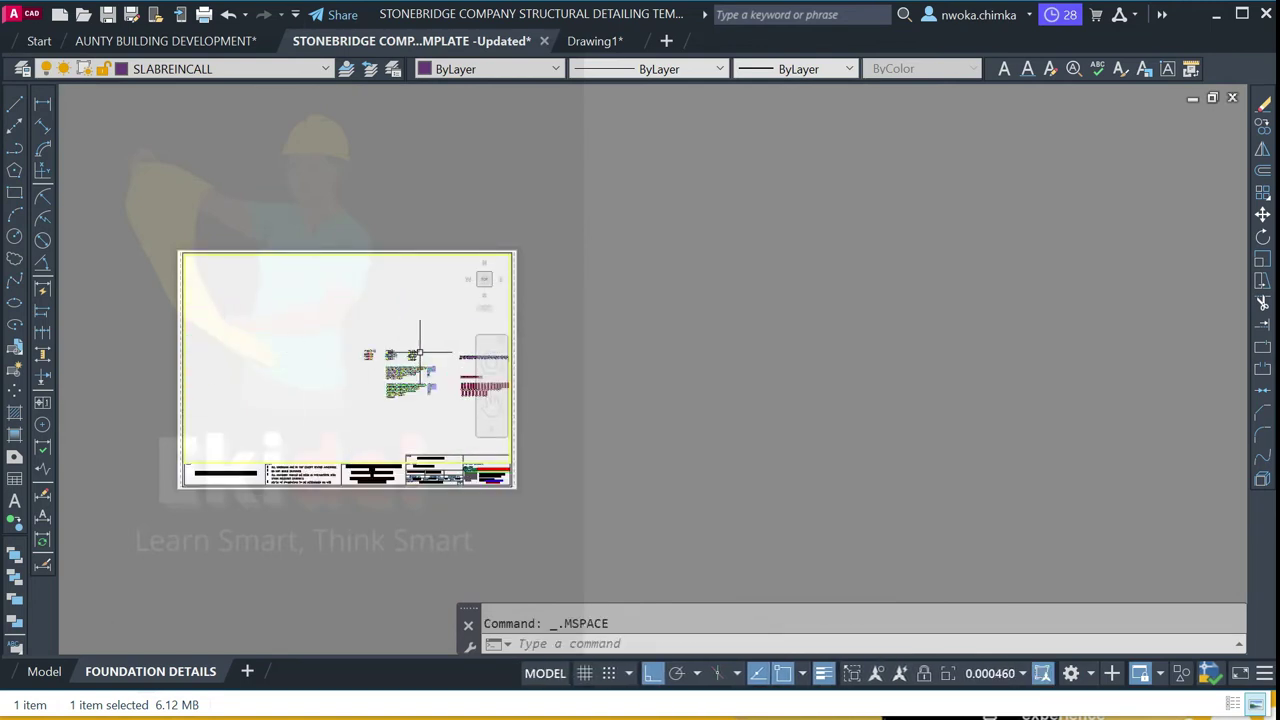
pyautogui.scroll(8, 230, 306)
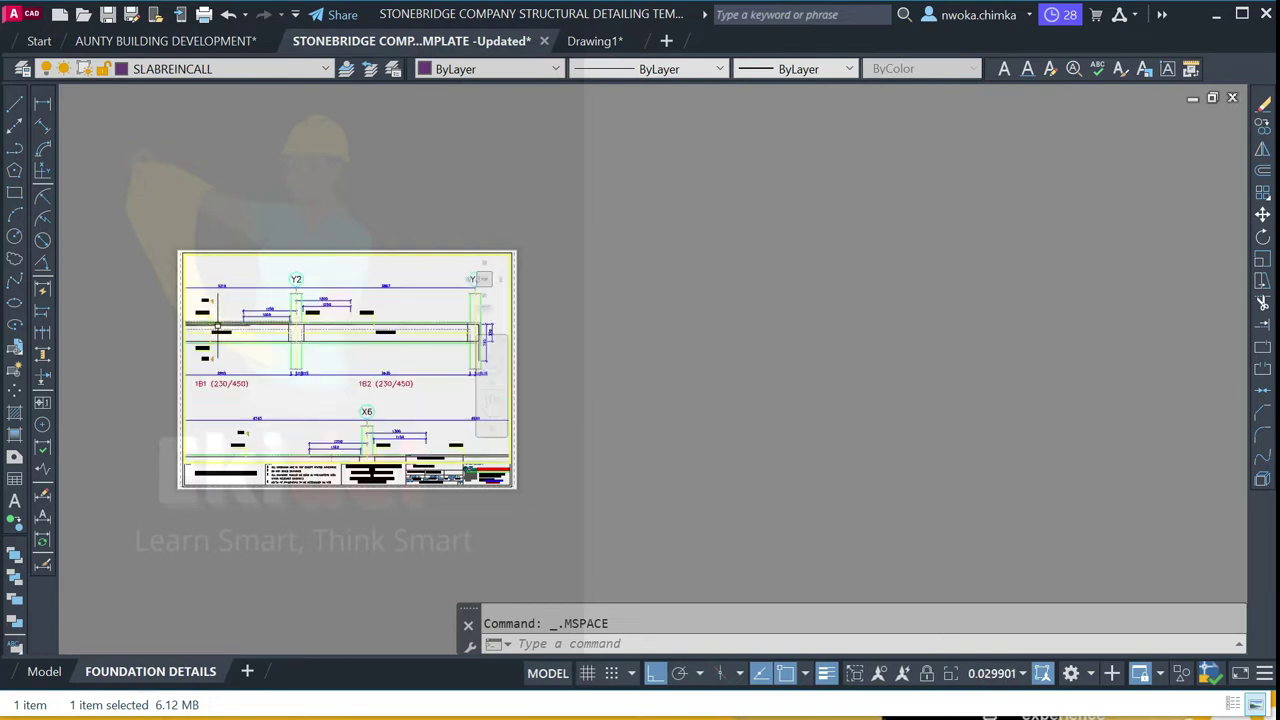
pyautogui.scroll(-6, 313, 327)
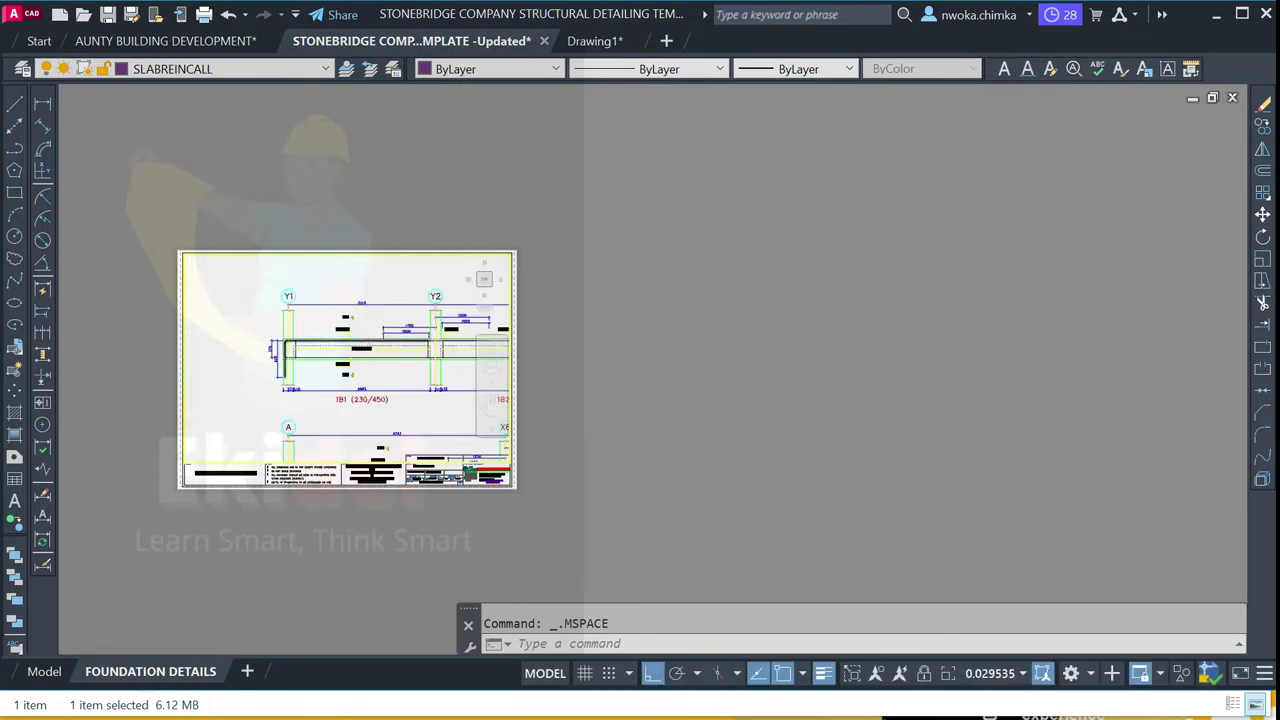
pyautogui.moveTo(356, 348); pyautogui.dragTo(331, 332, button='middle')
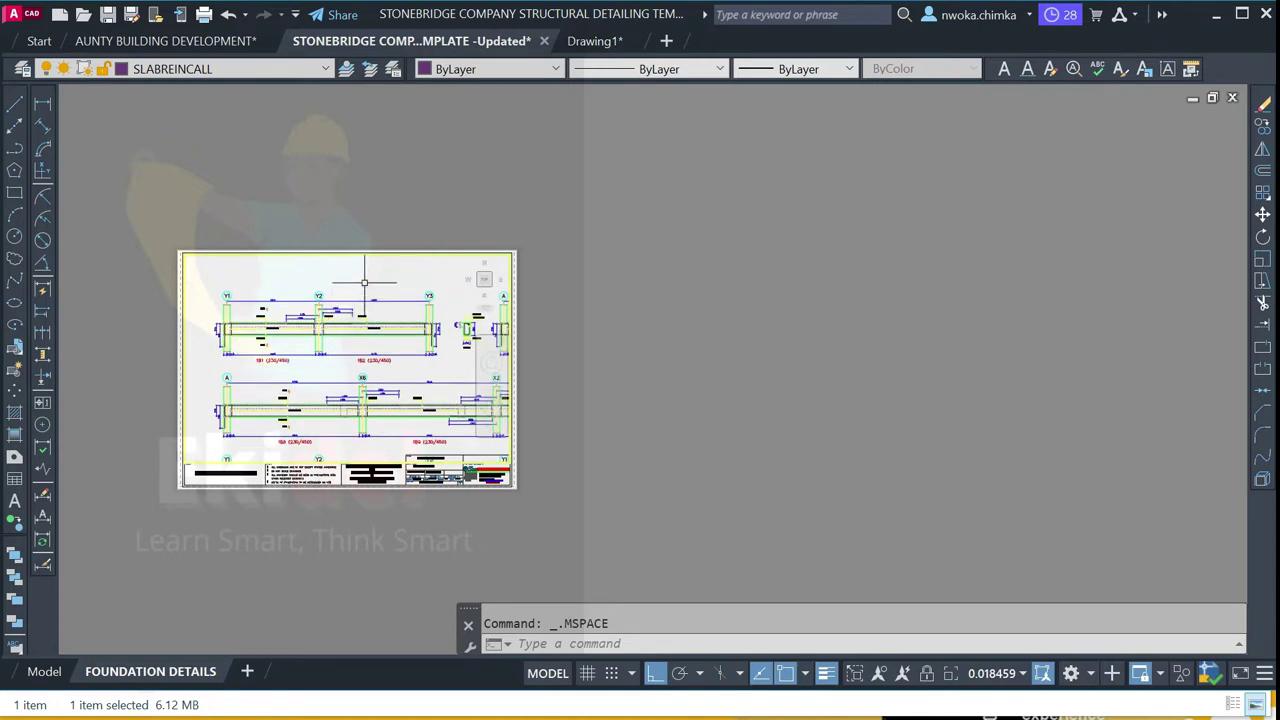
# Step: Leave the sheet viewport, inspect beams 1B1 and 1B2 on the FOUNDATION DETAILS layout, and return to model space
pyautogui.doubleClick(589, 271)
pyautogui.scroll(8, 269, 349)
pyautogui.moveTo(295, 298)
pyautogui.mouseDown(button='middle')
pyautogui.moveTo(426, 323)
pyautogui.moveTo(464, 380)
pyautogui.mouseUp(button='middle')
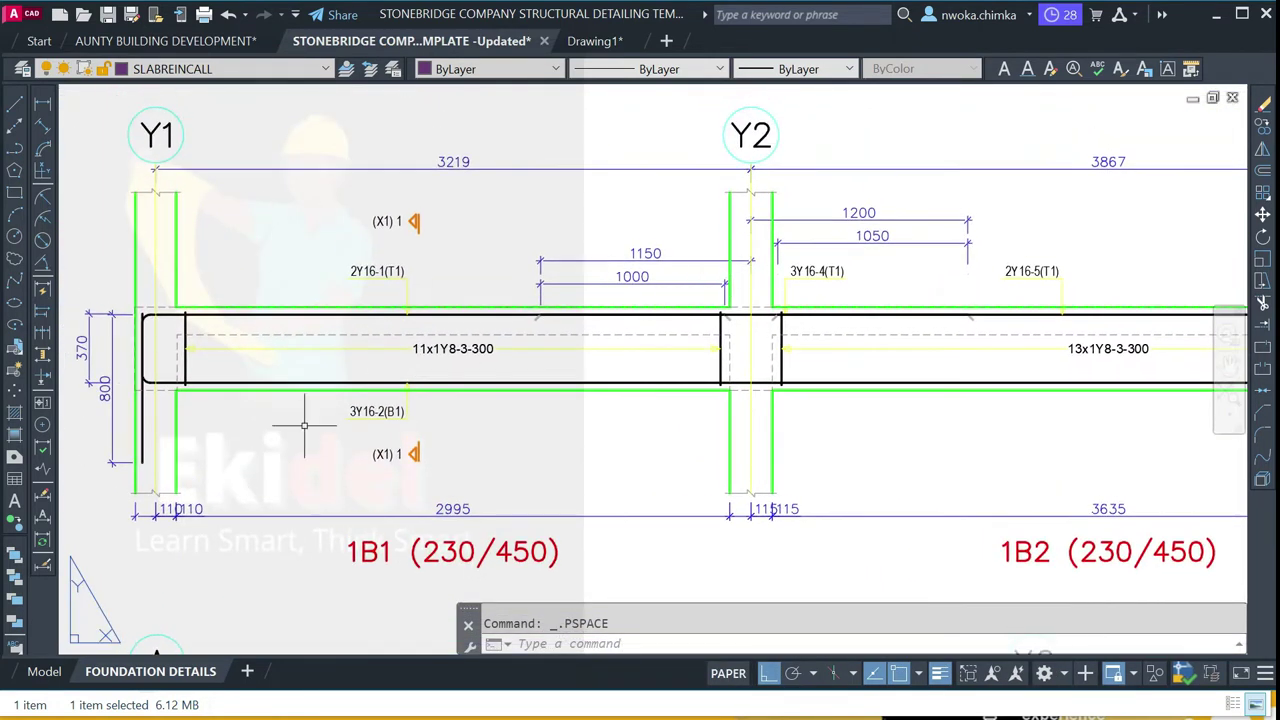
pyautogui.click(43, 673)
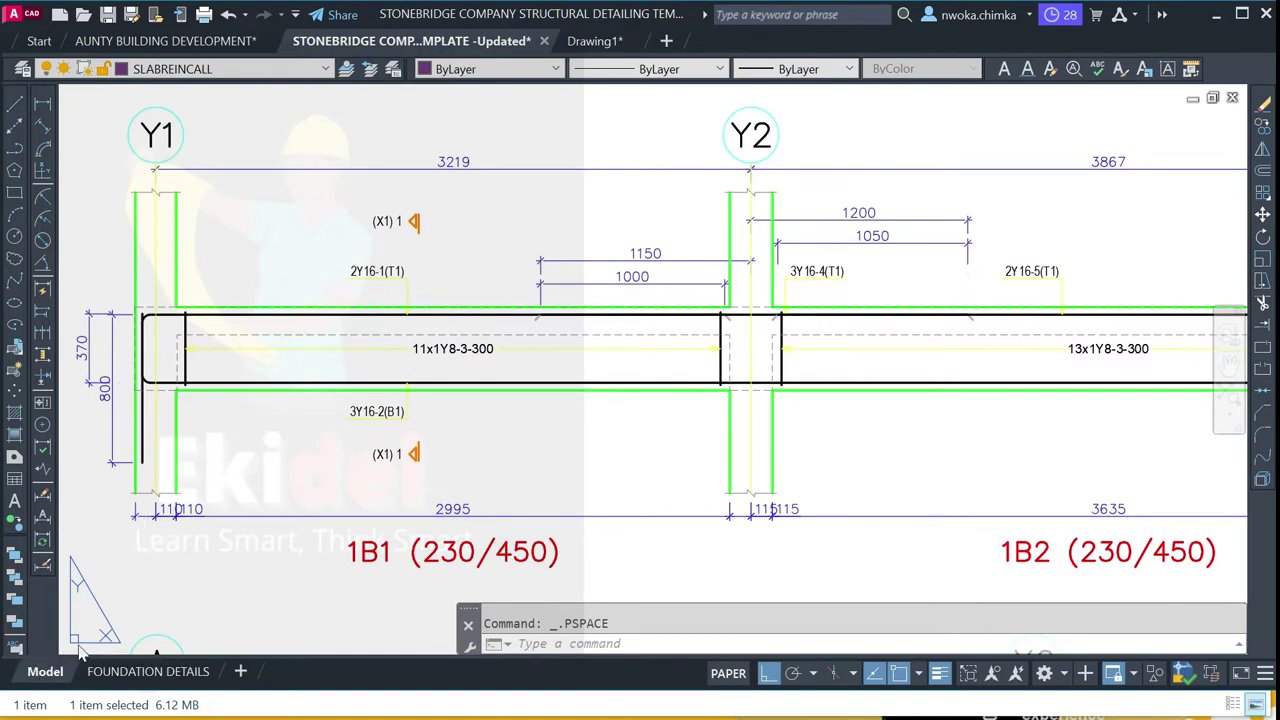
# Step: Switch to Drawing1 and review the rows of beam elevations and their adjoining schedules
pyautogui.click(607, 46)
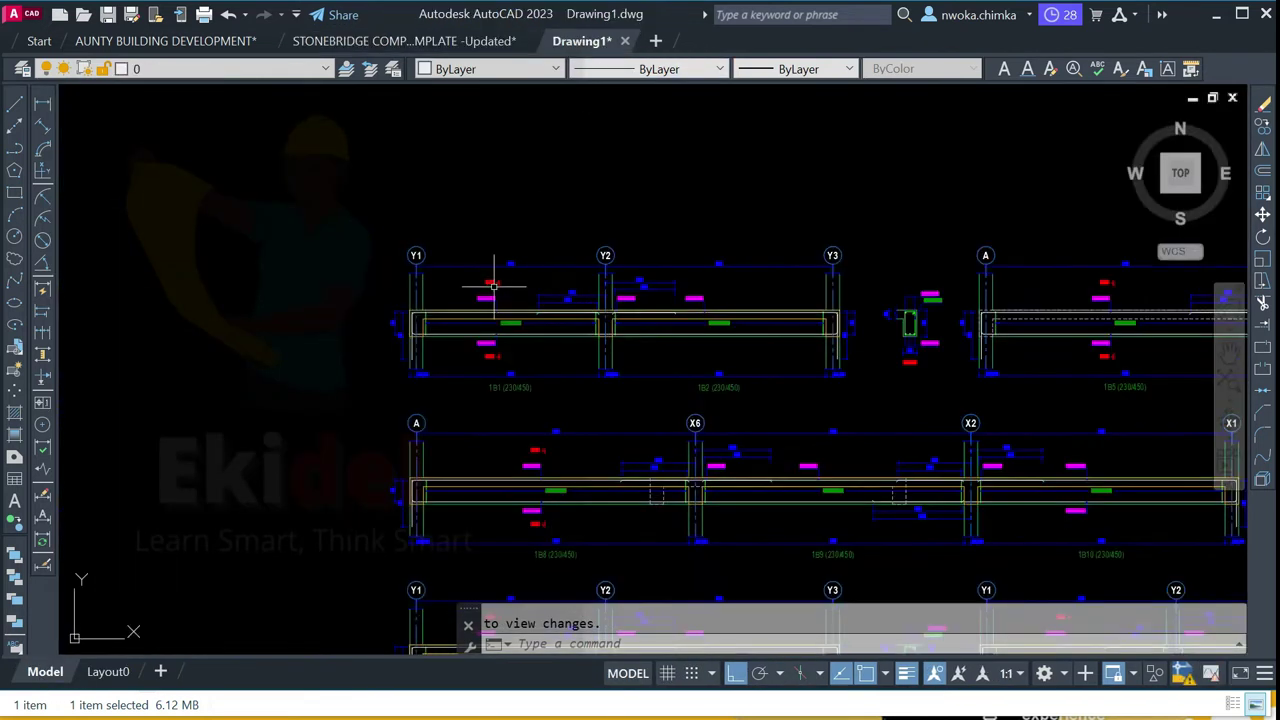
pyautogui.scroll(-5, 636, 296)
pyautogui.scroll(4, 636, 296)
pyautogui.scroll(-6, 483, 281)
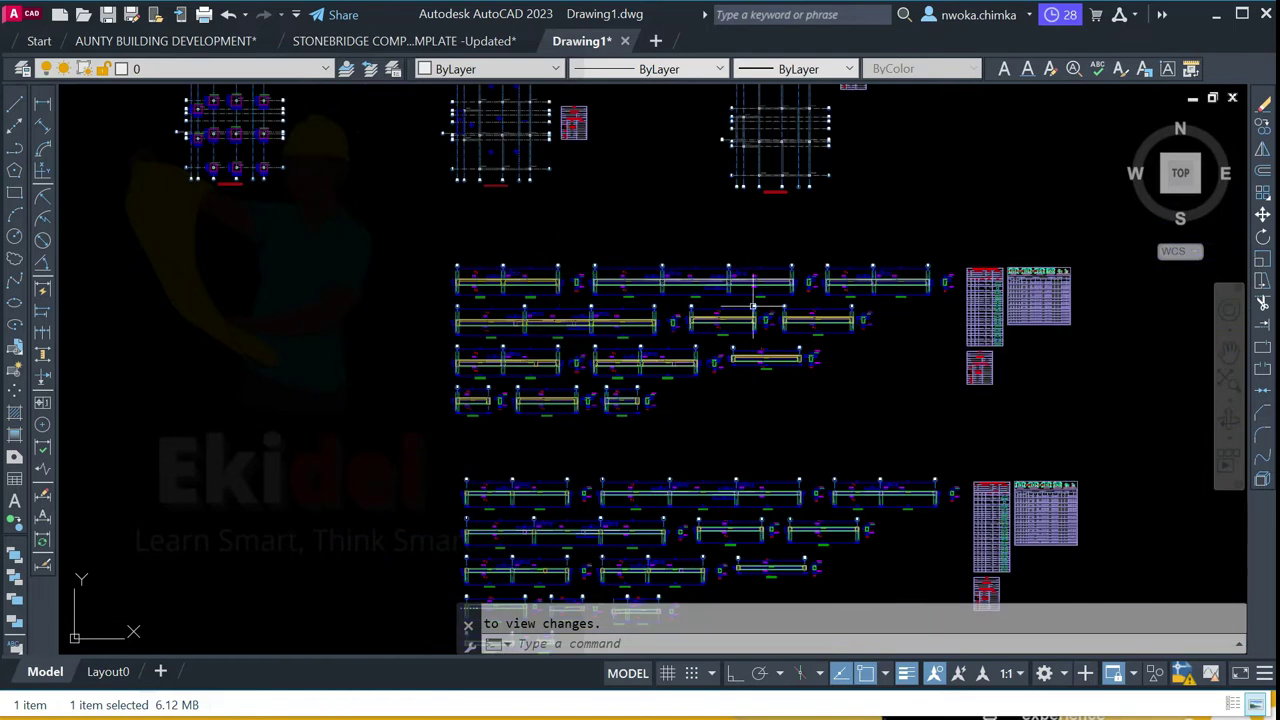
pyautogui.scroll(4, 1080, 302)
pyautogui.scroll(-3, 645, 263)
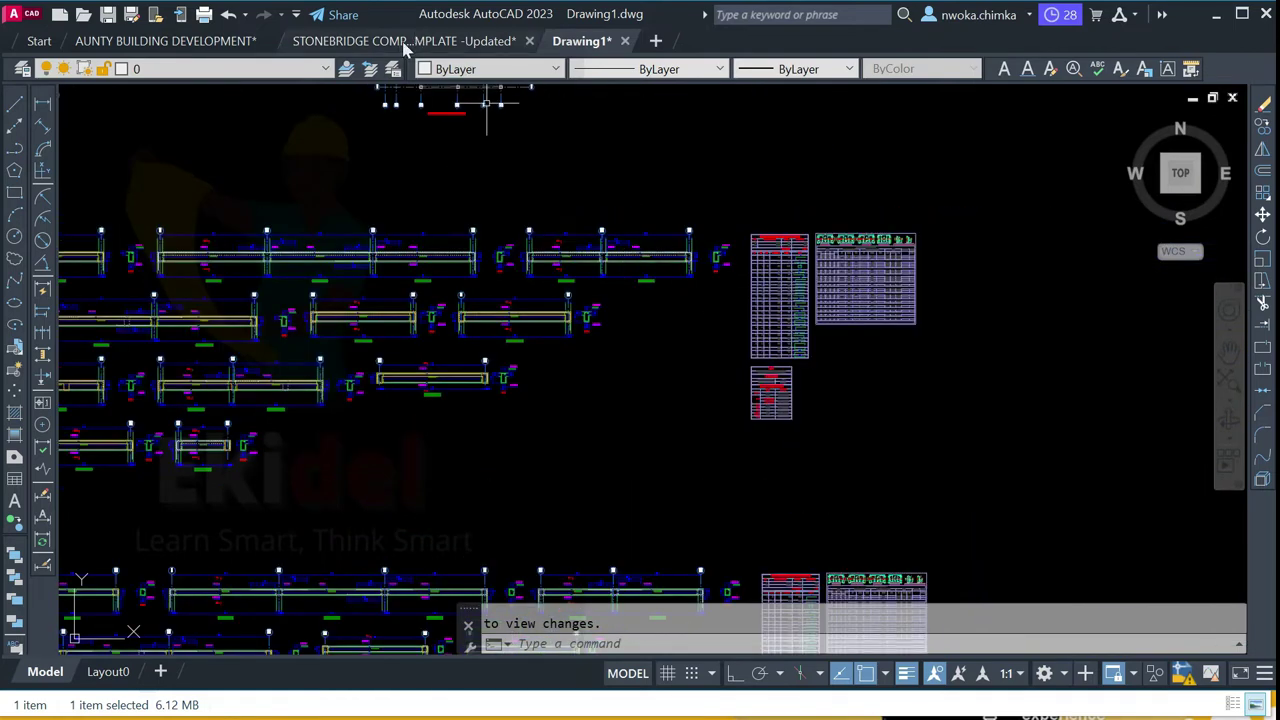
# Step: Return to the STONEBRIDGE template and review the pasted beam elevations and the floor plans above them
pyautogui.click(410, 41)
pyautogui.scroll(-5, 575, 270)
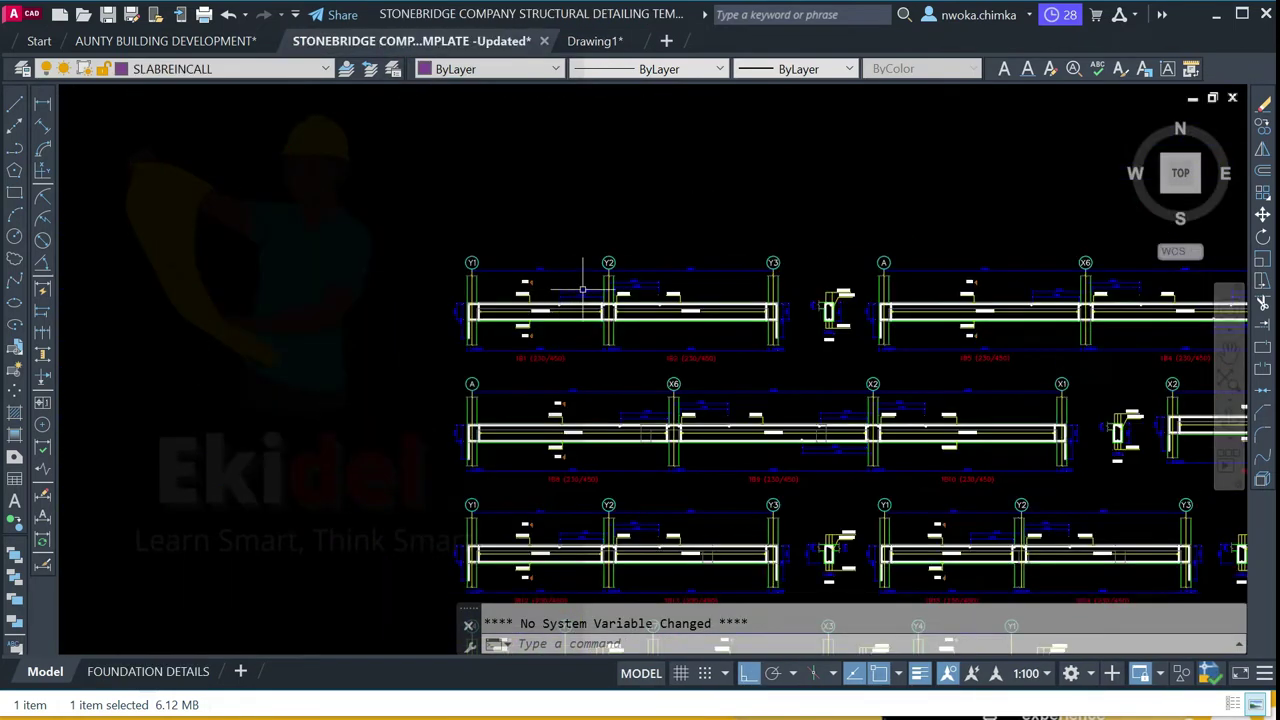
pyautogui.scroll(-2, 606, 306)
pyautogui.scroll(3, 330, 240)
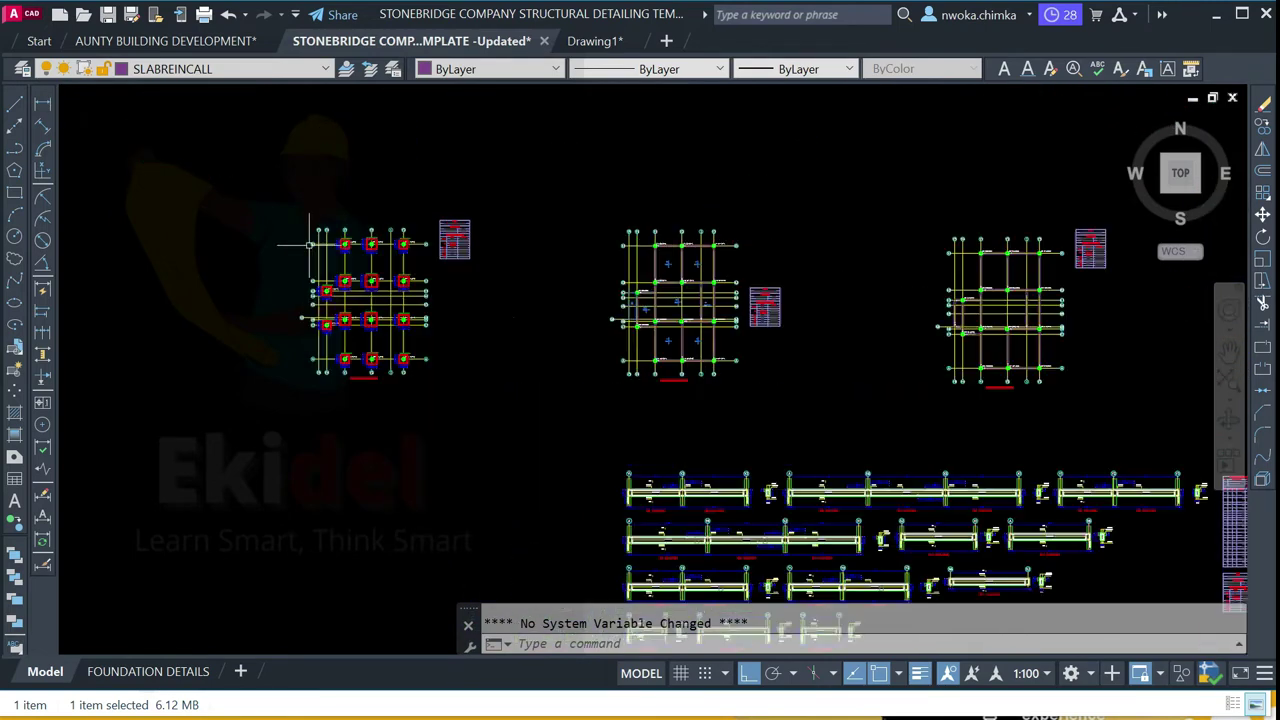
pyautogui.scroll(-3, 385, 258)
pyautogui.scroll(-6, 560, 299)
# Step: Examine the template's existing column longitudinal details, including Column 1 on Footing 2, its starter bars and floor slab notes
pyautogui.moveTo(391, 311); pyautogui.dragTo(977, 311, button='middle')
pyautogui.moveTo(500, 280); pyautogui.dragTo(977, 390, button='middle')
pyautogui.moveTo(436, 321); pyautogui.dragTo(1160, 357, button='middle')
pyautogui.scroll(1, 504, 234)
pyautogui.scroll(3, 905, 318)
pyautogui.scroll(1, 1043, 360)
pyautogui.moveTo(870, 267); pyautogui.dragTo(609, 261, button='middle')
pyautogui.scroll(5, 604, 303)
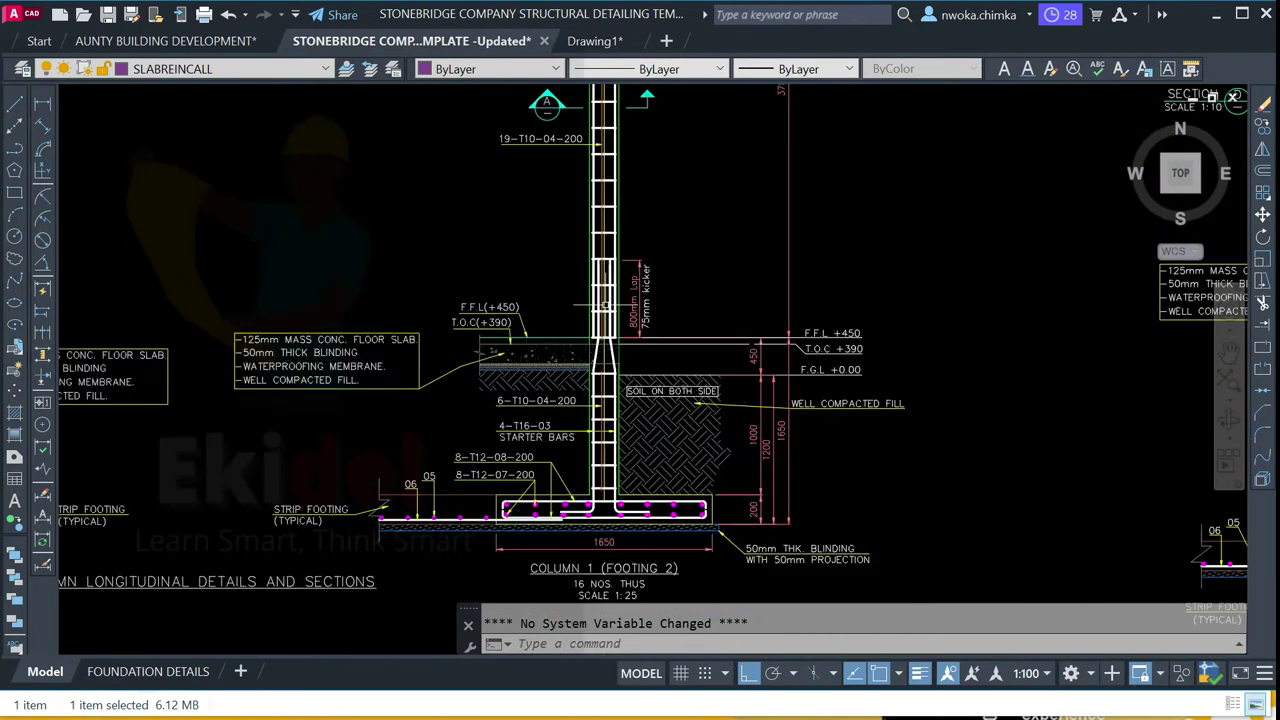
pyautogui.scroll(-4, 601, 301)
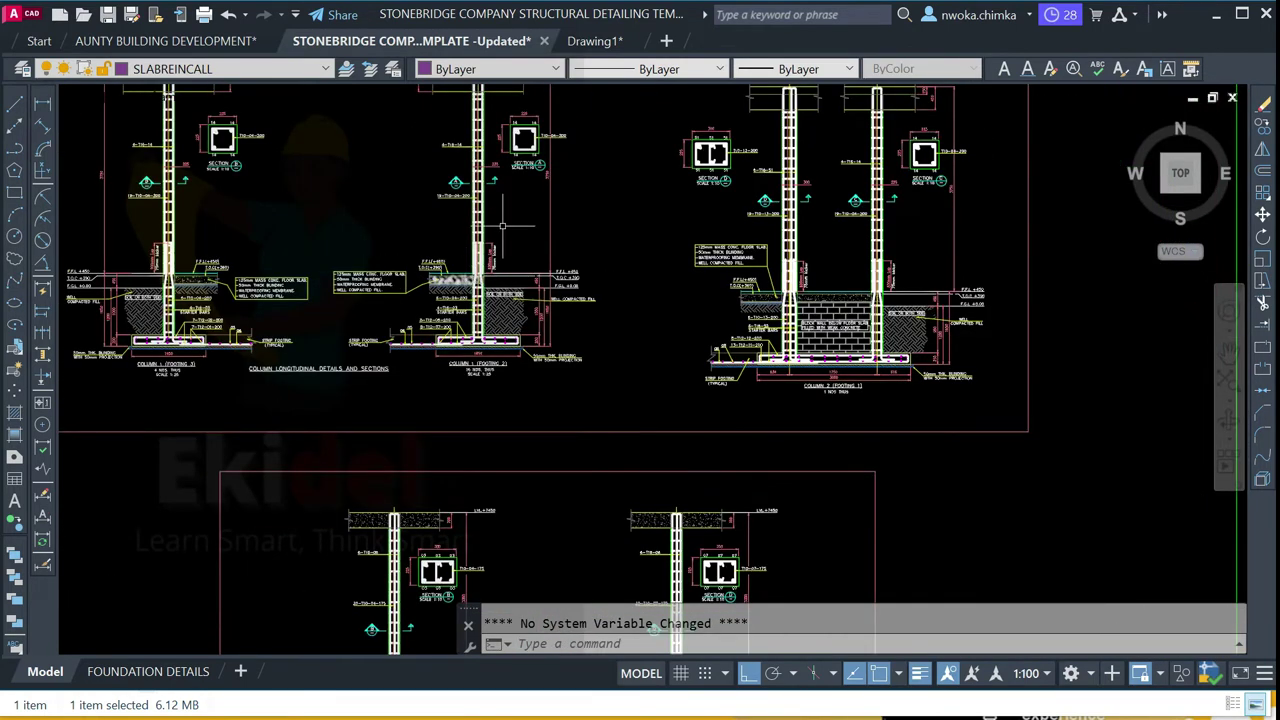
pyautogui.scroll(-6, 407, 250)
pyautogui.moveTo(925, 373); pyautogui.dragTo(348, 374, button='middle')
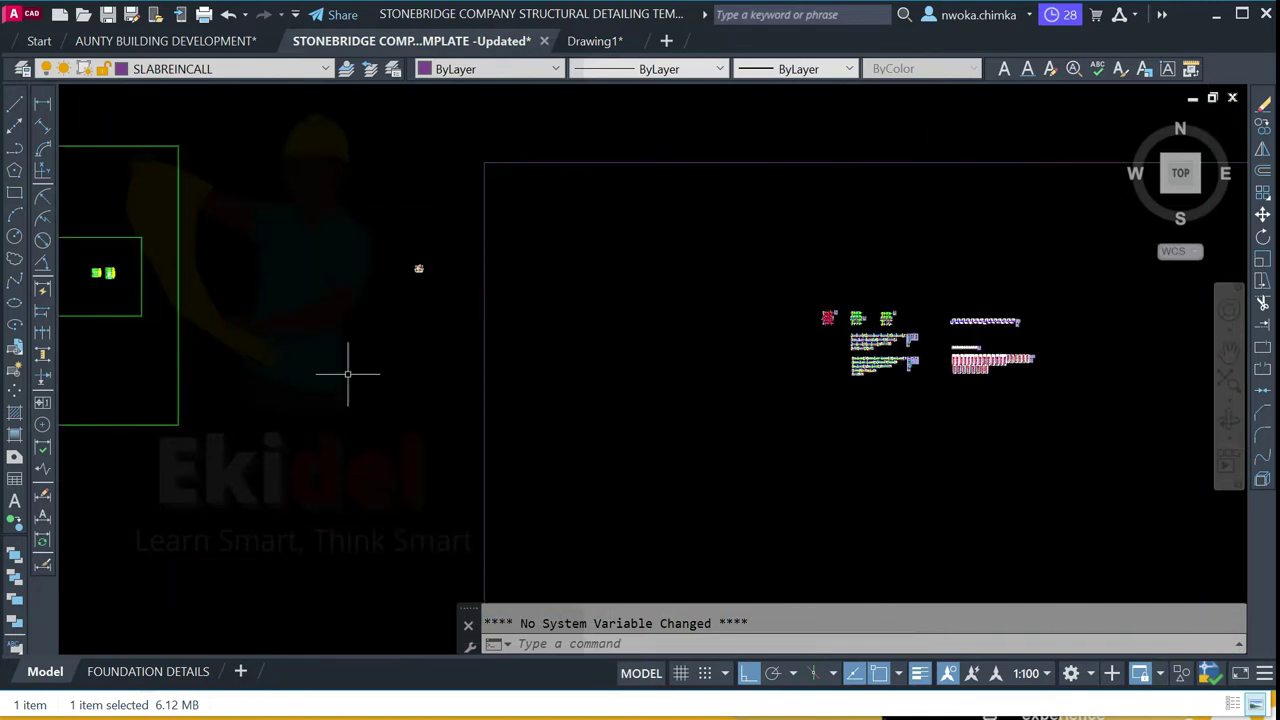
# Step: Switch to Drawing1 and examine the column elevations, cross-sections and reinforcement bars
pyautogui.click(590, 41)
pyautogui.scroll(3, 849, 400)
pyautogui.scroll(3, 743, 315)
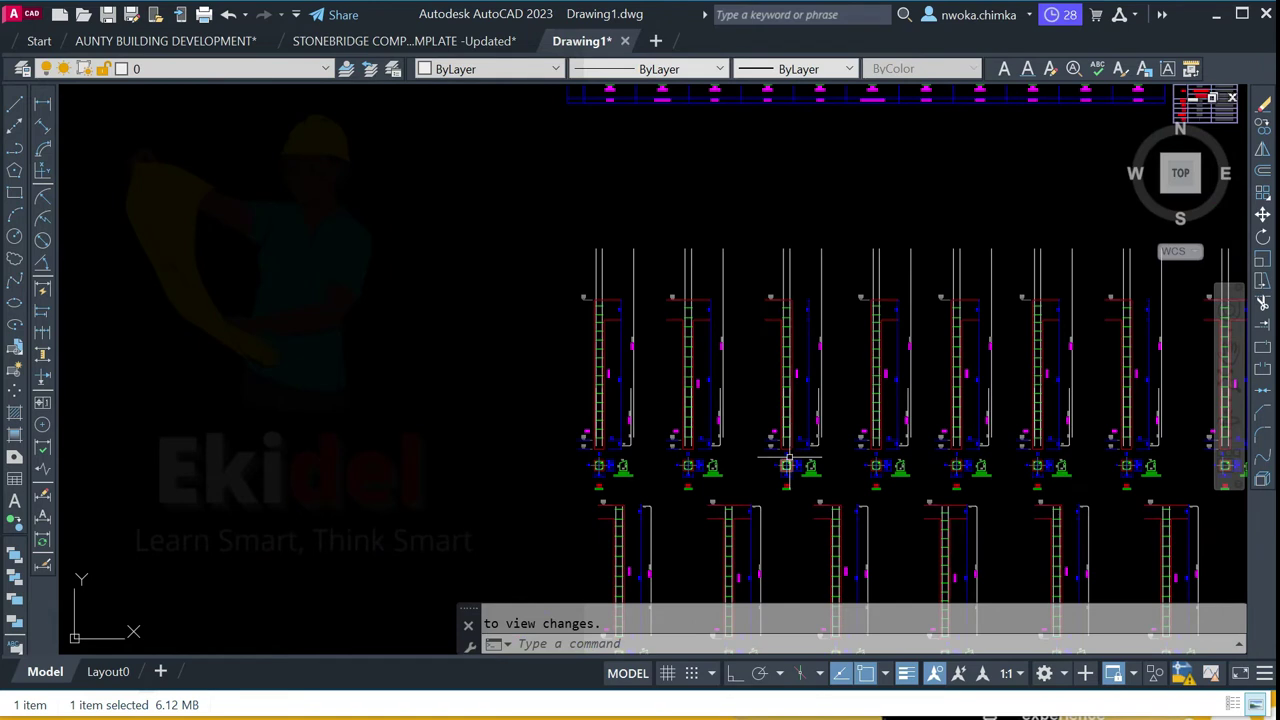
pyautogui.scroll(4, 787, 465)
pyautogui.scroll(-5, 605, 329)
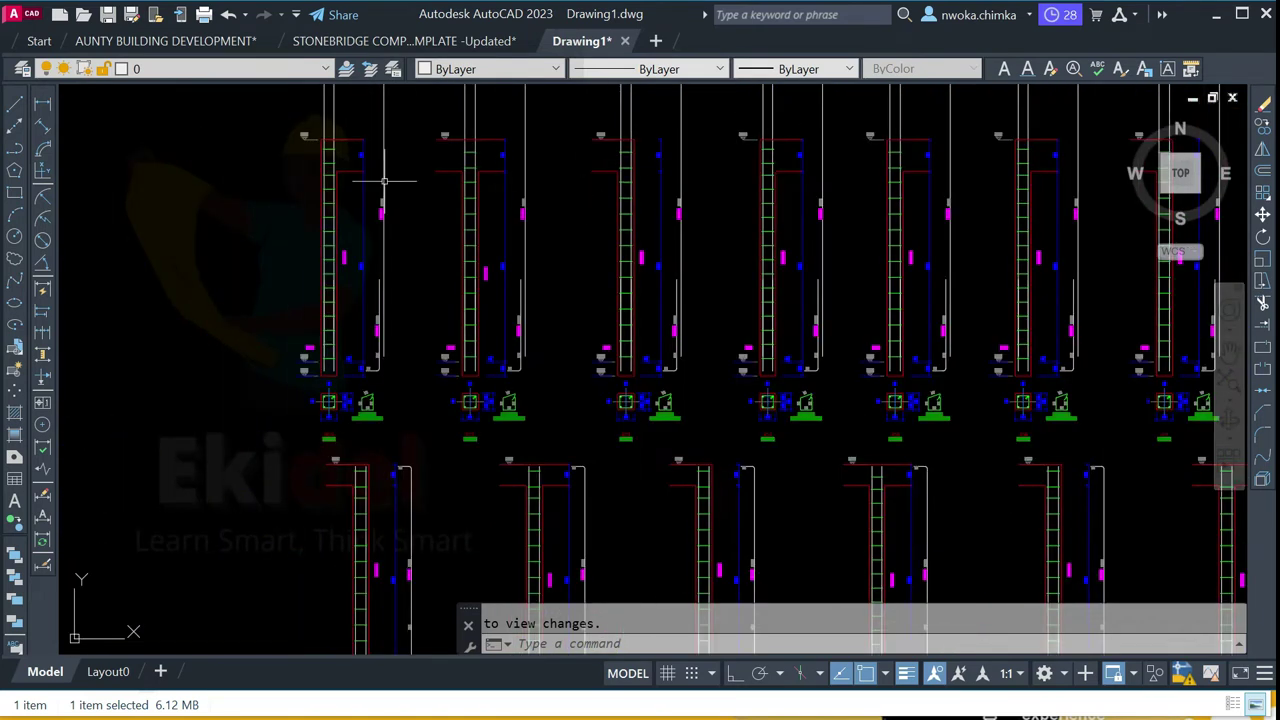
# Step: Return to the STONEBRIDGE template and inspect the framed two-storey column details with Section A and their stirrup labels
pyautogui.click(419, 41)
pyautogui.moveTo(419, 268); pyautogui.dragTo(776, 310, button='middle')
pyautogui.scroll(-2, 776, 310)
pyautogui.scroll(4, 583, 318)
pyautogui.scroll(6, 464, 416)
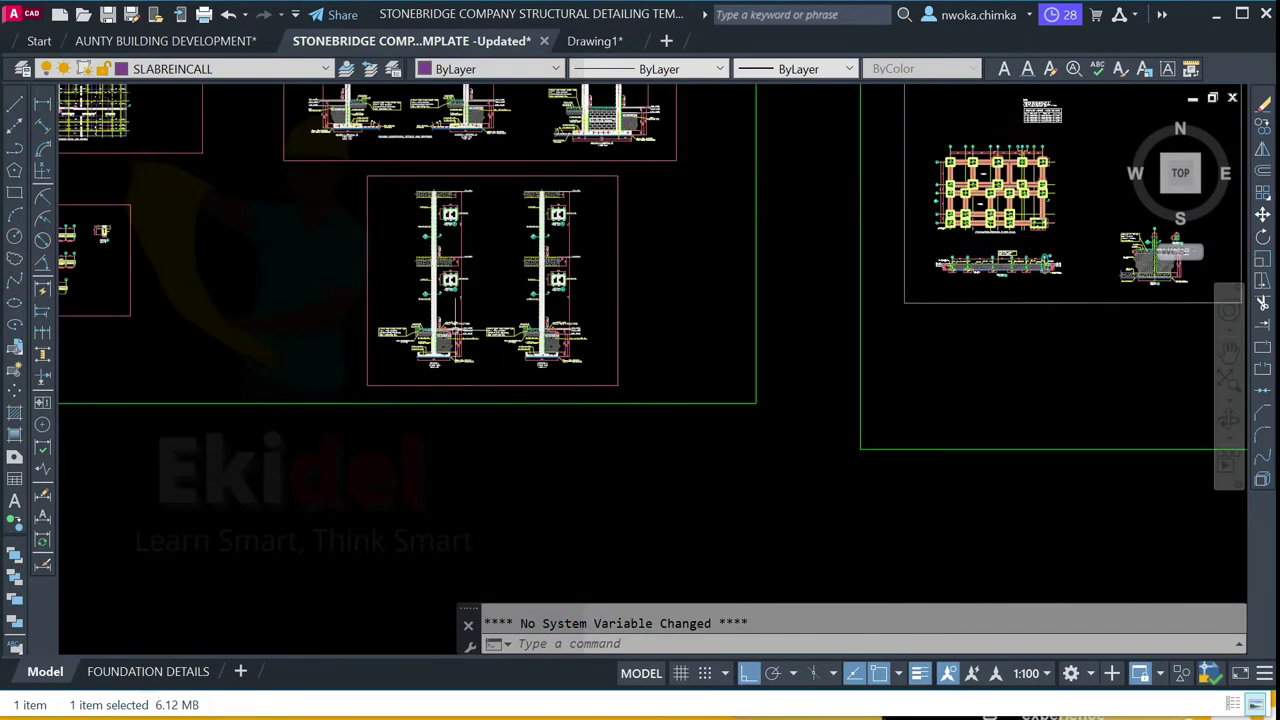
pyautogui.scroll(1, 440, 486)
pyautogui.scroll(-2, 555, 470)
pyautogui.moveTo(565, 379); pyautogui.dragTo(565, 513, button='middle')
pyautogui.scroll(1, 547, 354)
pyautogui.scroll(-3, 580, 350)
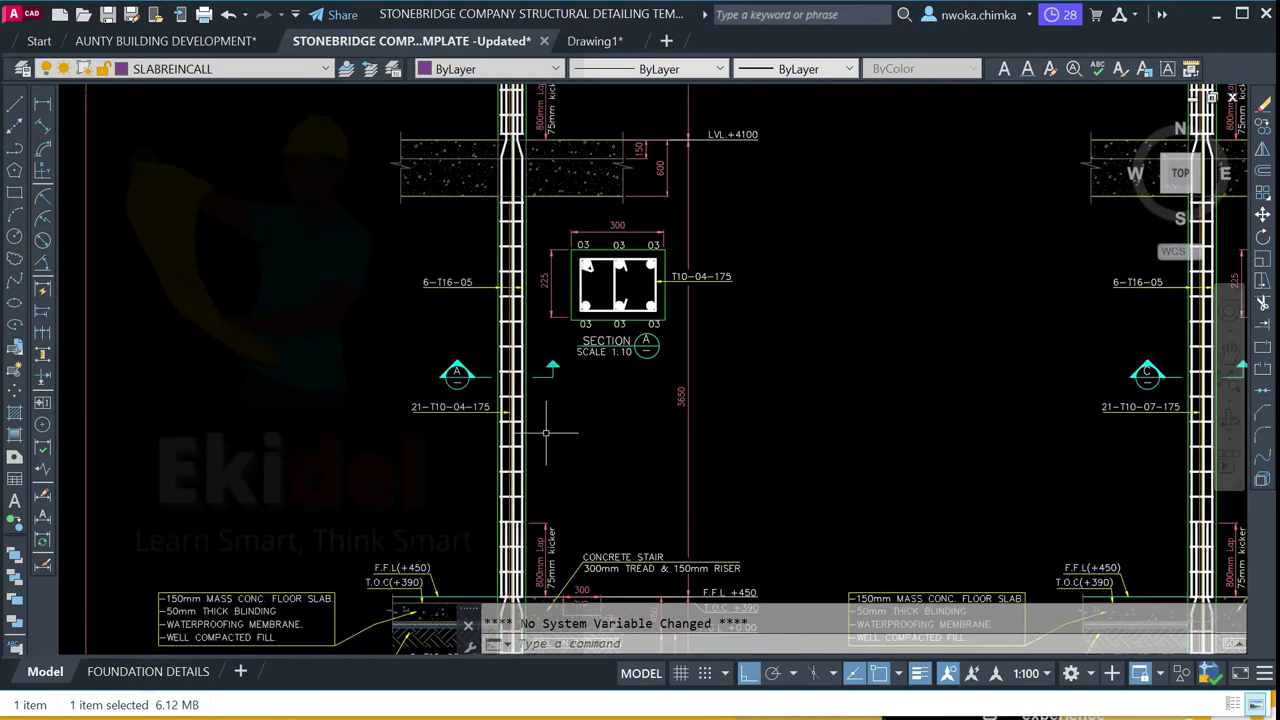
# Step: Trace the template's first two-storey column from the concrete stair and starter-bar lap up through the LVL +4100 floor
pyautogui.scroll(4, 525, 300)
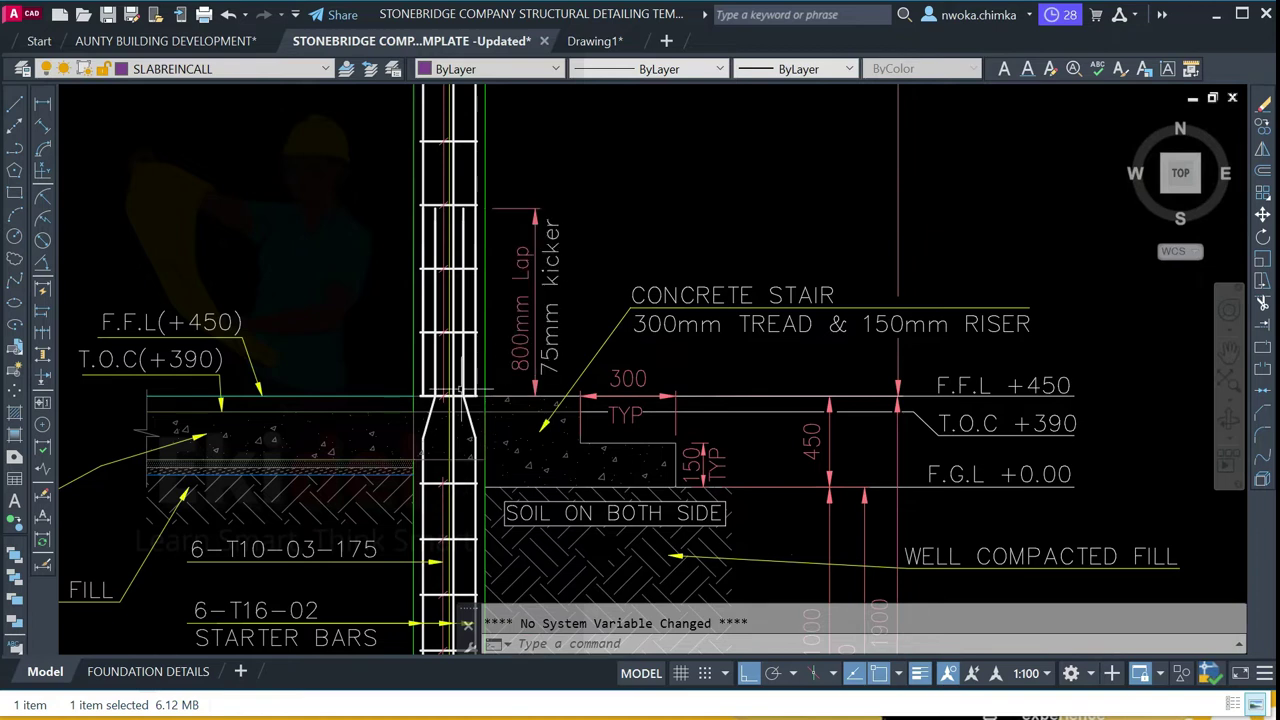
pyautogui.moveTo(460, 305); pyautogui.dragTo(476, 459, button='middle')
pyautogui.scroll(-2, 486, 241)
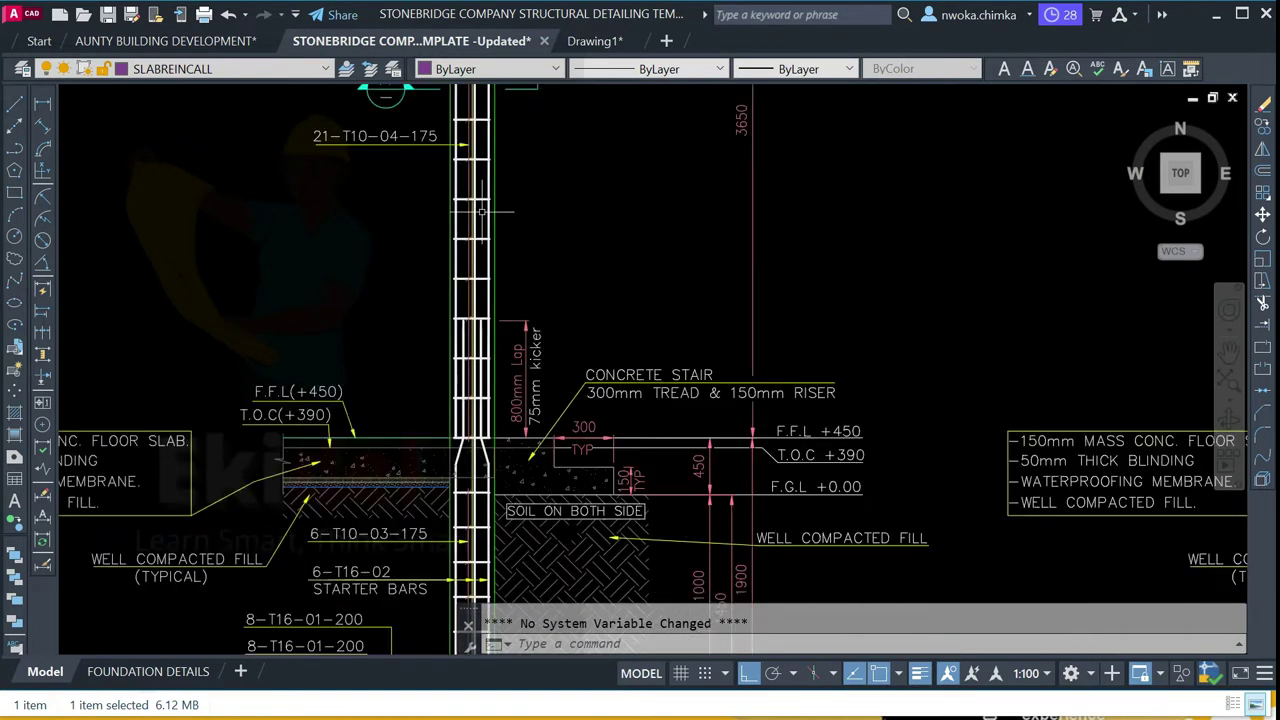
pyautogui.scroll(-4, 478, 206)
pyautogui.moveTo(490, 190); pyautogui.dragTo(465, 363, button='middle')
pyautogui.moveTo(468, 258); pyautogui.dragTo(466, 338, button='middle')
pyautogui.scroll(3, 467, 270)
pyautogui.scroll(1, 467, 269)
pyautogui.moveTo(481, 250); pyautogui.dragTo(485, 336, button='middle')
pyautogui.scroll(-1, 485, 336)
pyautogui.scroll(-1, 478, 288)
pyautogui.scroll(1, 484, 262)
pyautogui.scroll(-2, 500, 275)
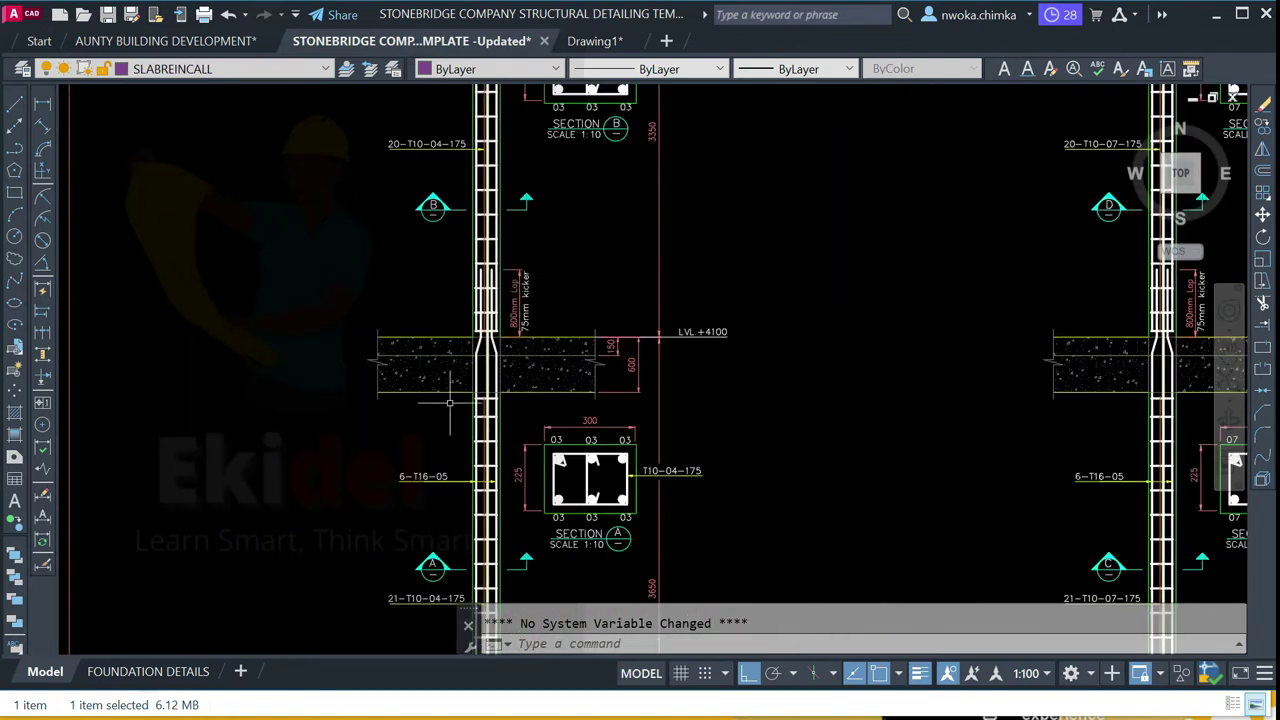
pyautogui.scroll(-8, 568, 315)
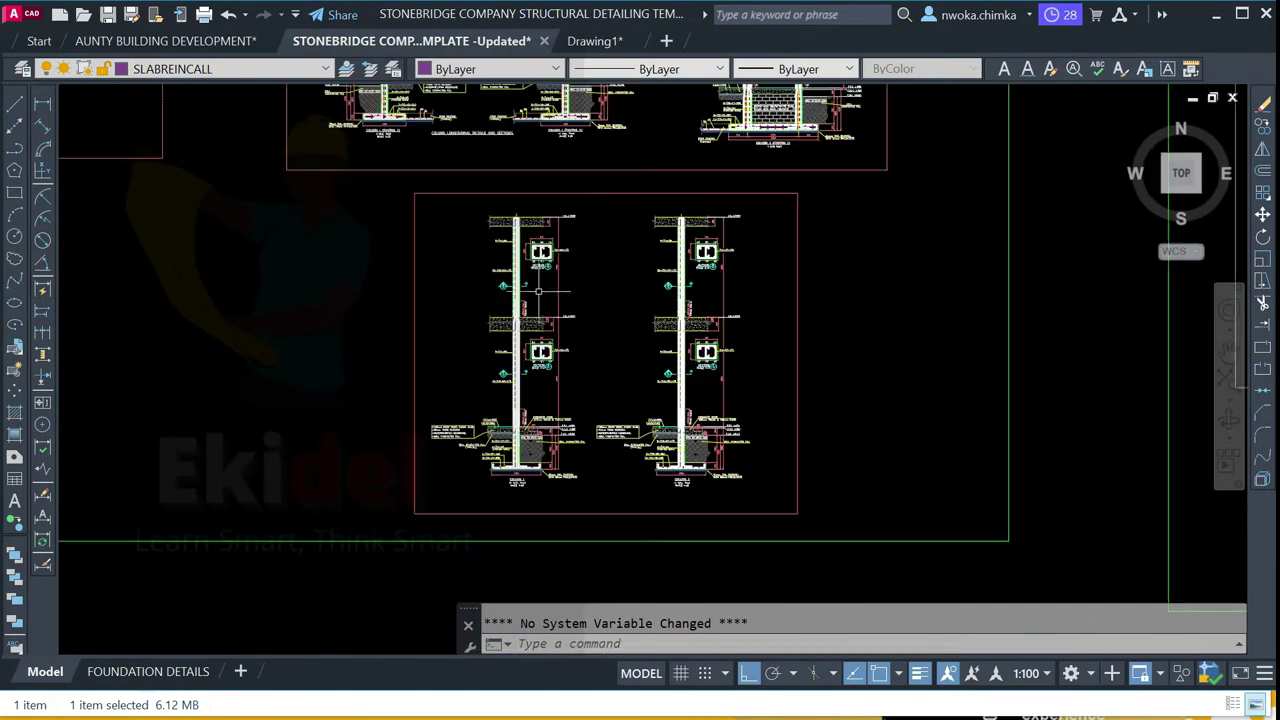
# Step: Compare the template's foundation/ground floor plan with the footing plan in Drawing1, including footings F4, F12 and F11
pyautogui.moveTo(833, 322); pyautogui.dragTo(516, 327, button='middle')
pyautogui.scroll(10, 500, 310)
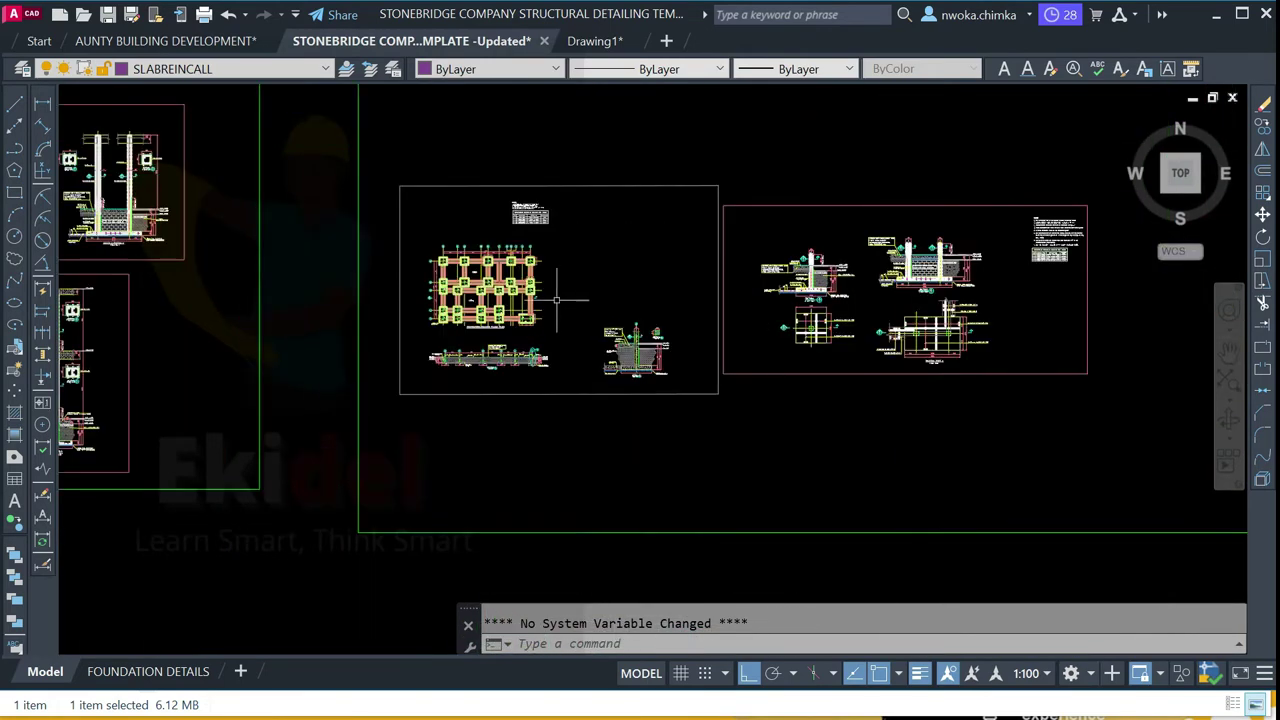
pyautogui.scroll(6, 493, 288)
pyautogui.scroll(-5, 401, 216)
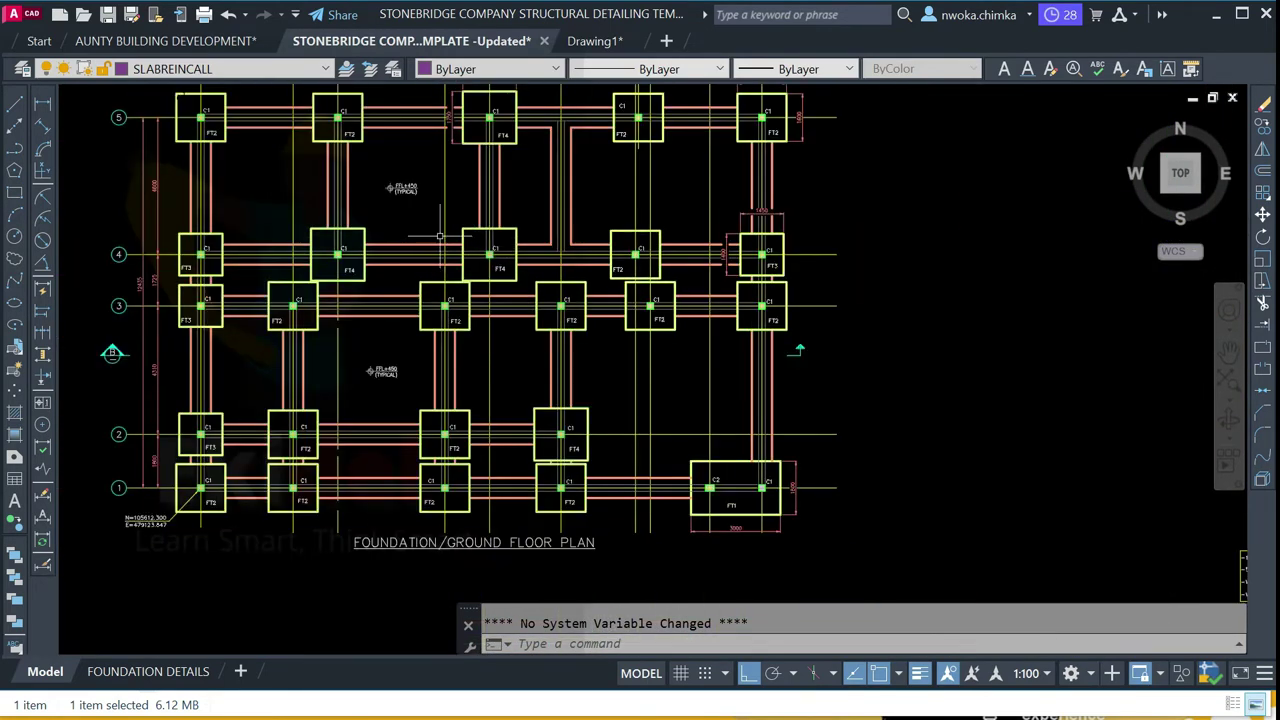
pyautogui.click(597, 40)
pyautogui.scroll(-5, 640, 330)
pyautogui.scroll(6, 586, 243)
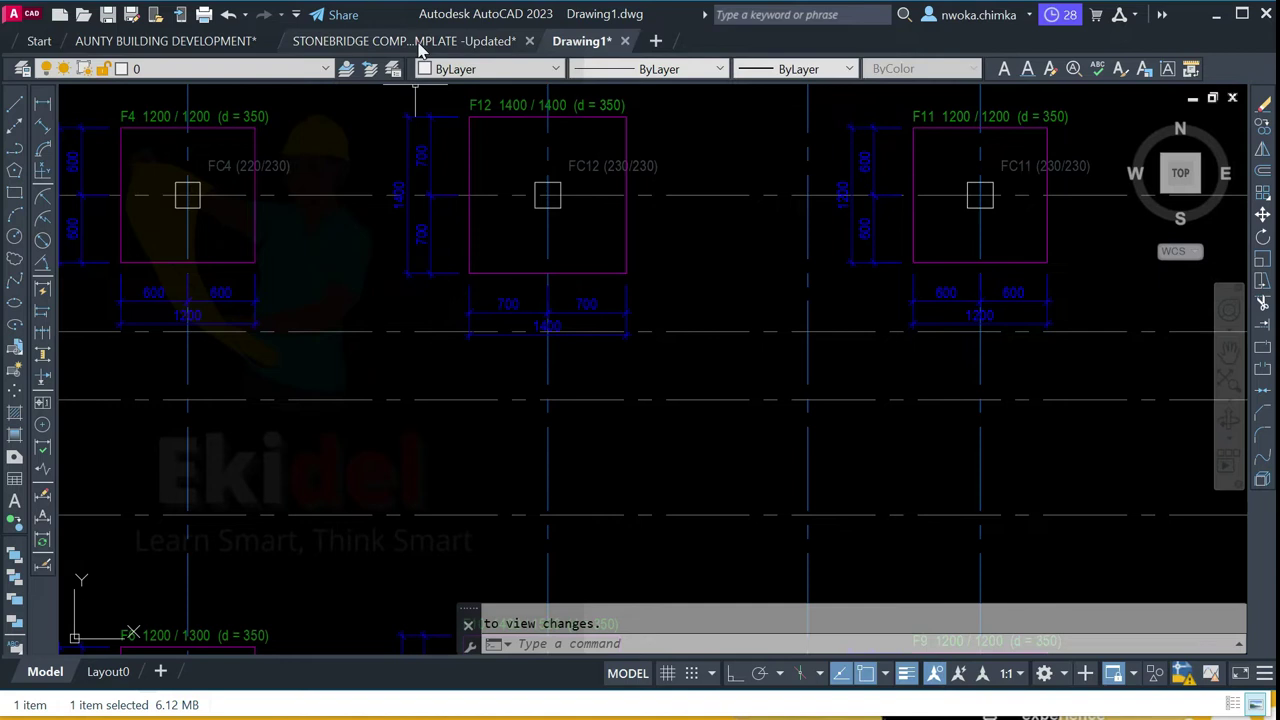
# Step: Return to the STONEBRIDGE template and review all the pasted plans, beam elevations, schedules, and column and footing details
pyautogui.click(420, 41)
pyautogui.scroll(-3, 394, 323)
pyautogui.scroll(-5, 680, 330)
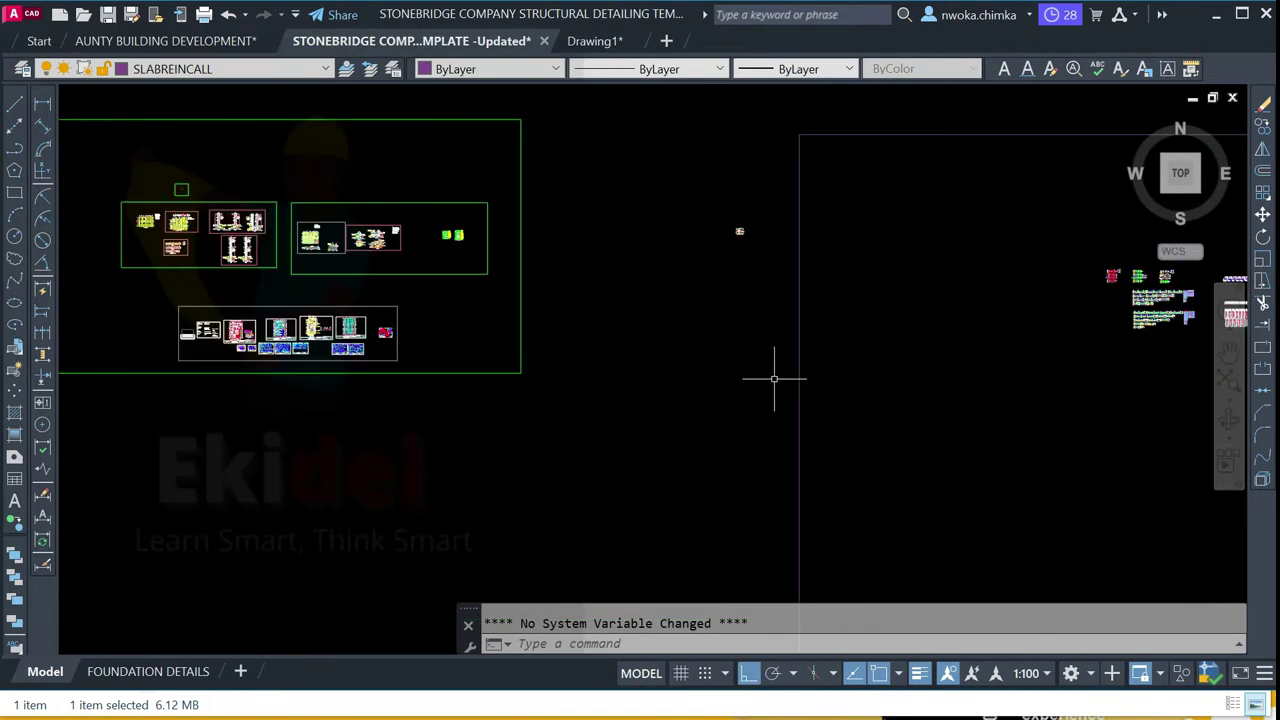
pyautogui.moveTo(946, 386); pyautogui.dragTo(643, 366, button='middle')
pyautogui.moveTo(811, 290); pyautogui.dragTo(575, 440, button='middle')
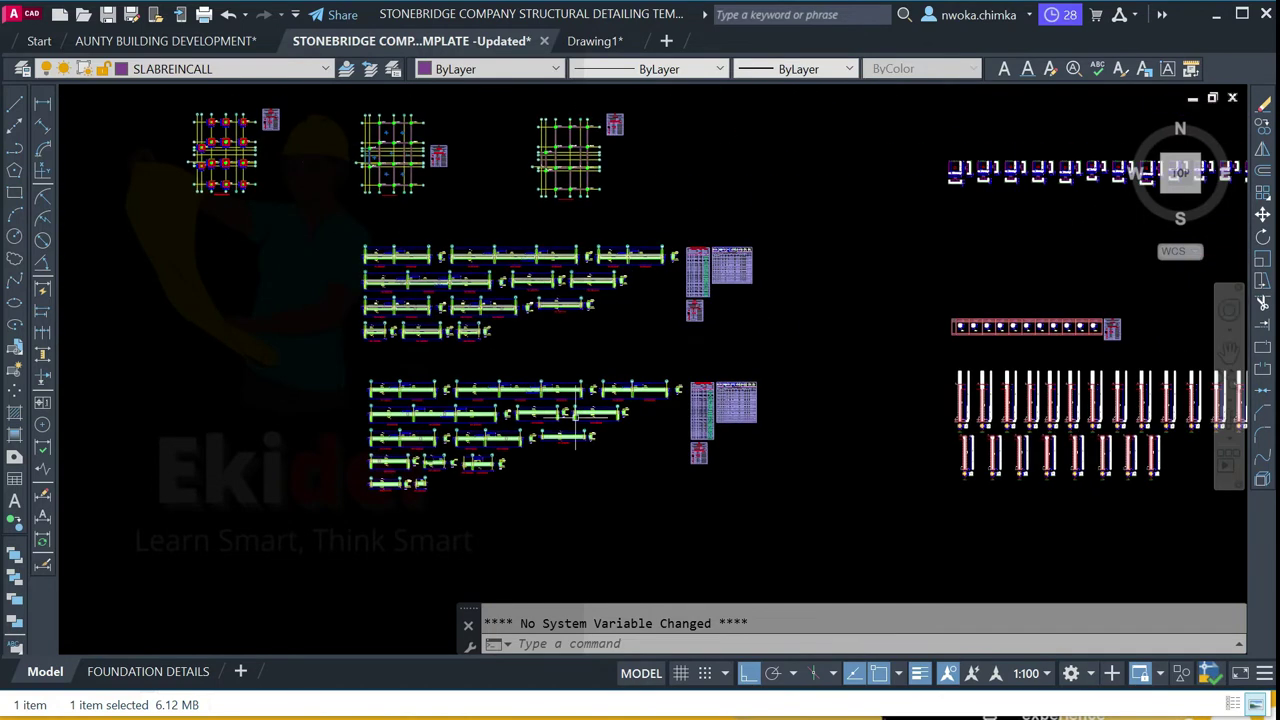
pyautogui.scroll(4, 378, 107)
pyautogui.scroll(-2, 494, 173)
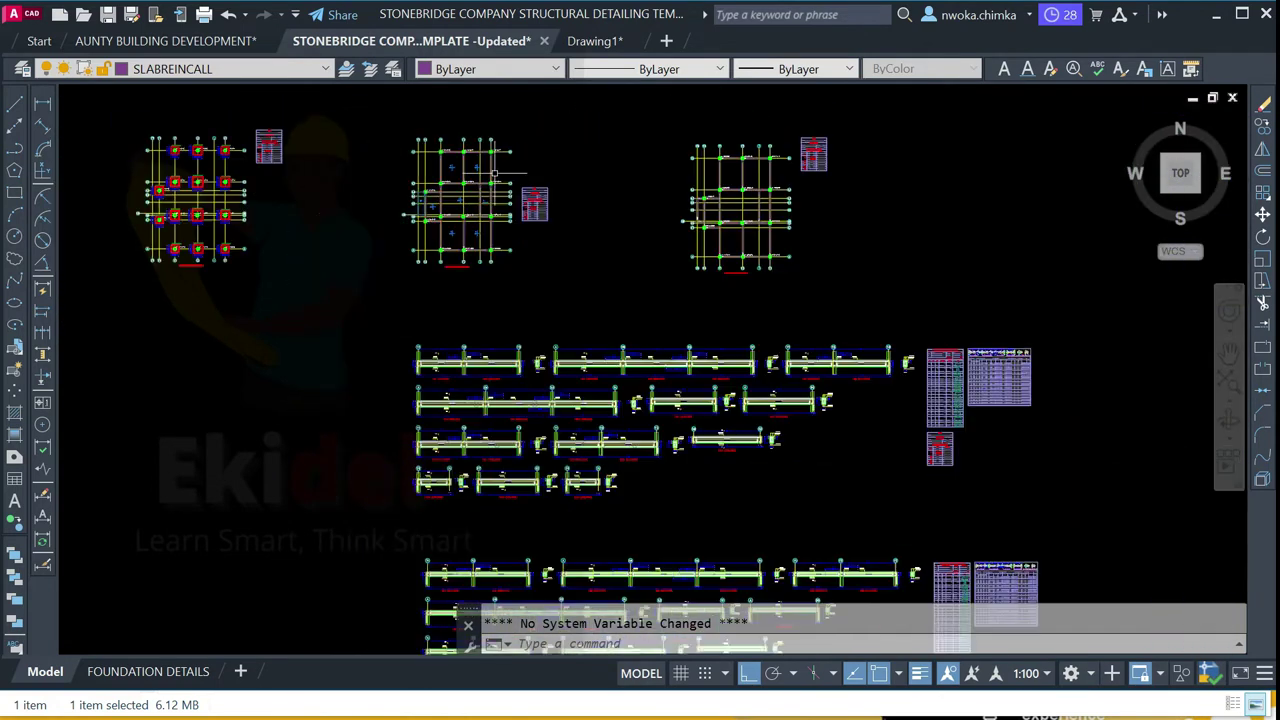
pyautogui.scroll(-4, 492, 235)
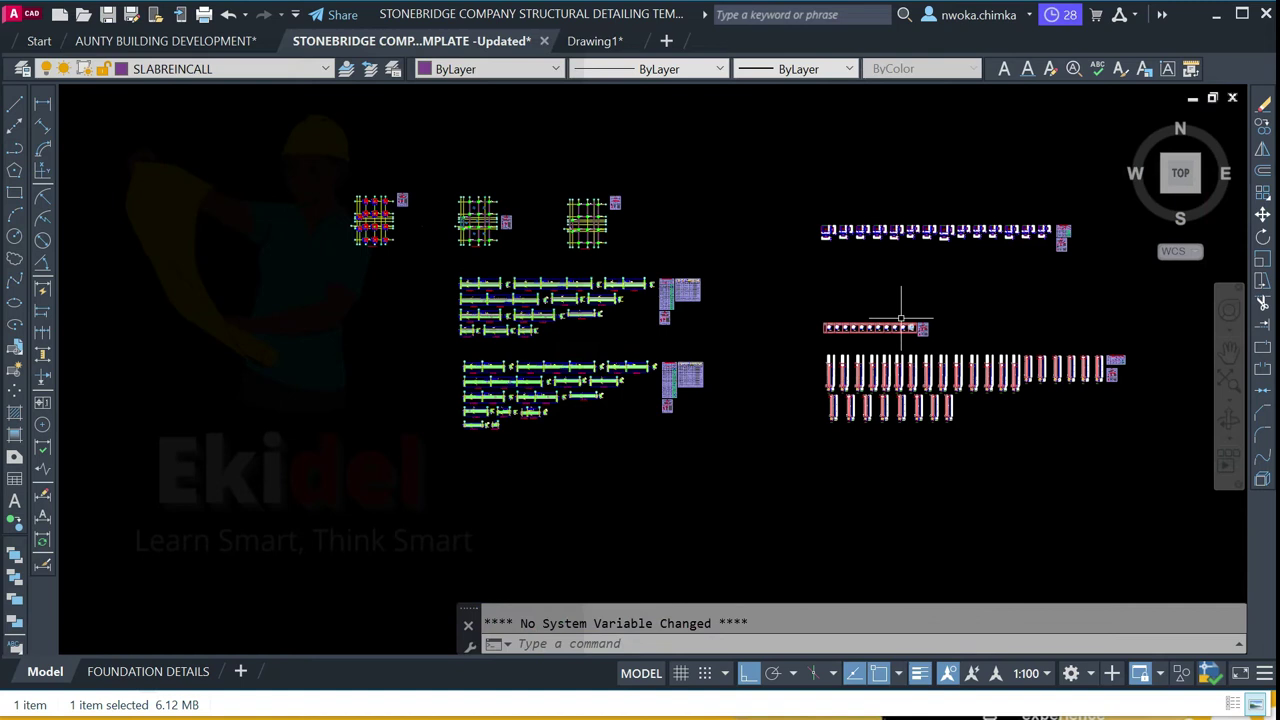
pyautogui.scroll(4, 868, 242)
pyautogui.scroll(-10, 883, 229)
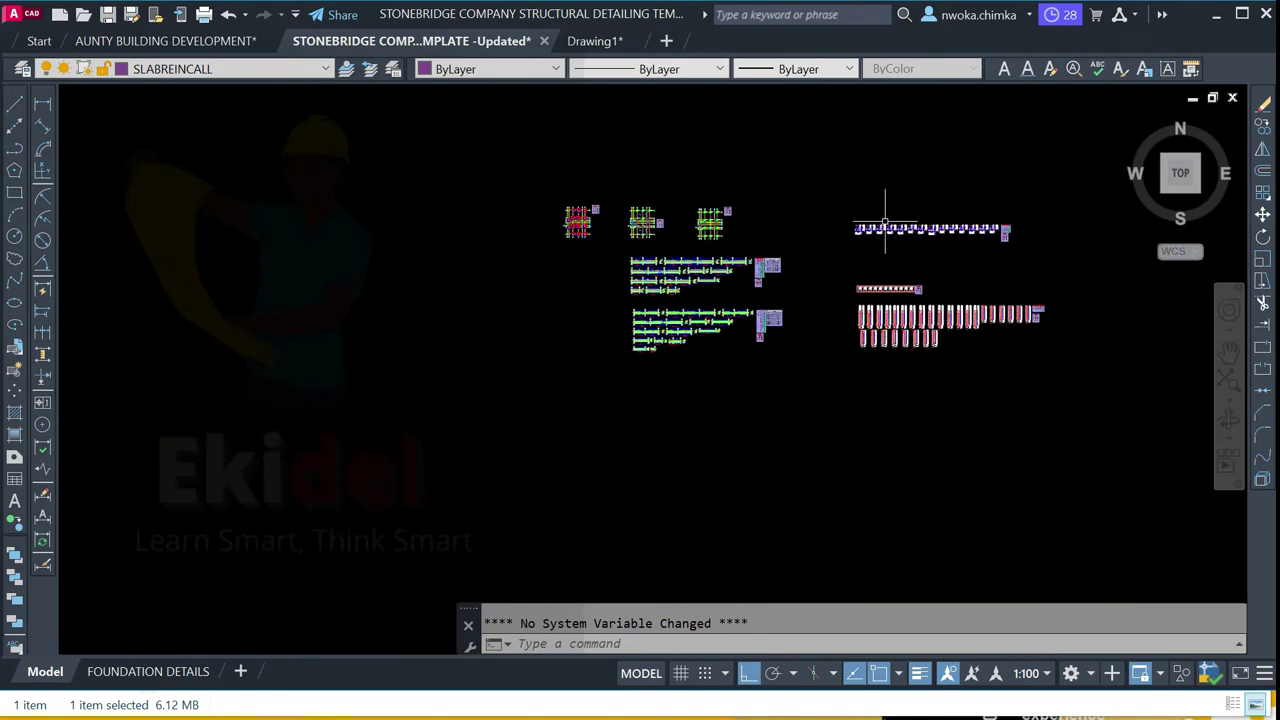
# Step: Examine the template's earlier project sheets, from the STRUCTURAL DRAWINGS cover and notes to the foundation plan and base details
pyautogui.moveTo(389, 354); pyautogui.dragTo(1000, 380, button='middle')
pyautogui.scroll(2, 506, 297)
pyautogui.scroll(8, 506, 298)
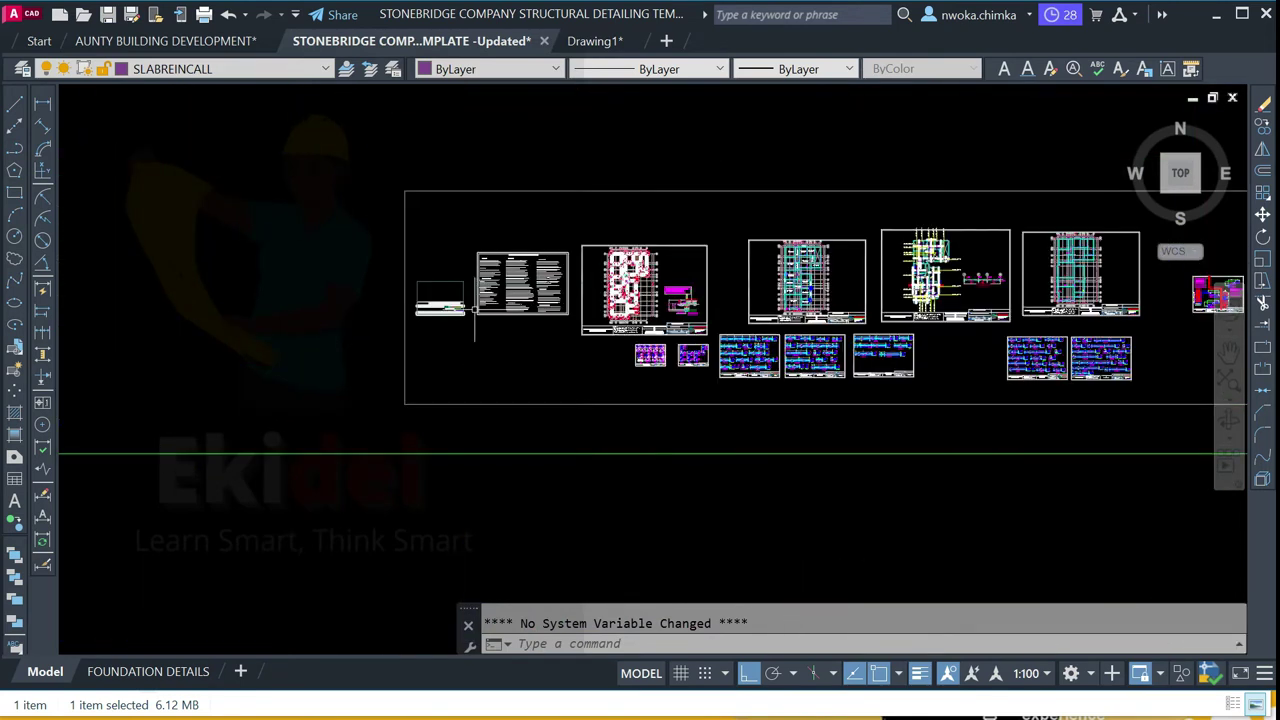
pyautogui.scroll(2, 517, 296)
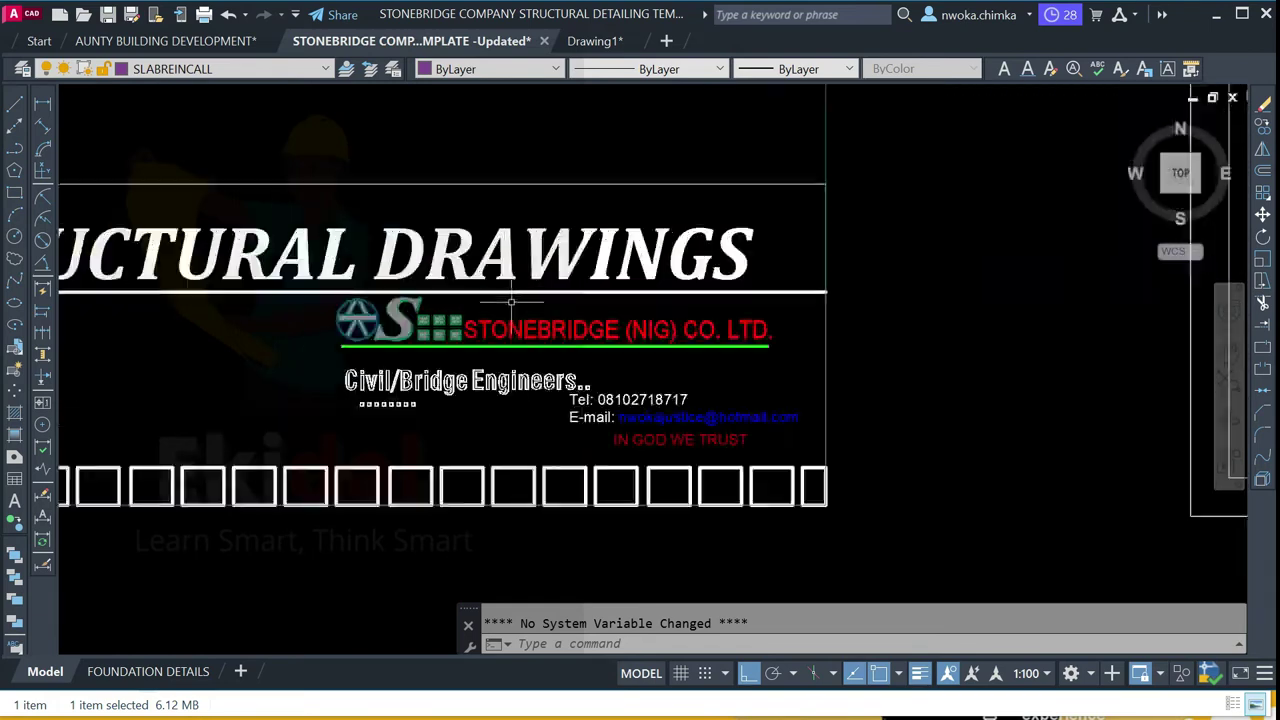
pyautogui.scroll(-8, 572, 297)
pyautogui.moveTo(715, 267); pyautogui.dragTo(551, 307, button='middle')
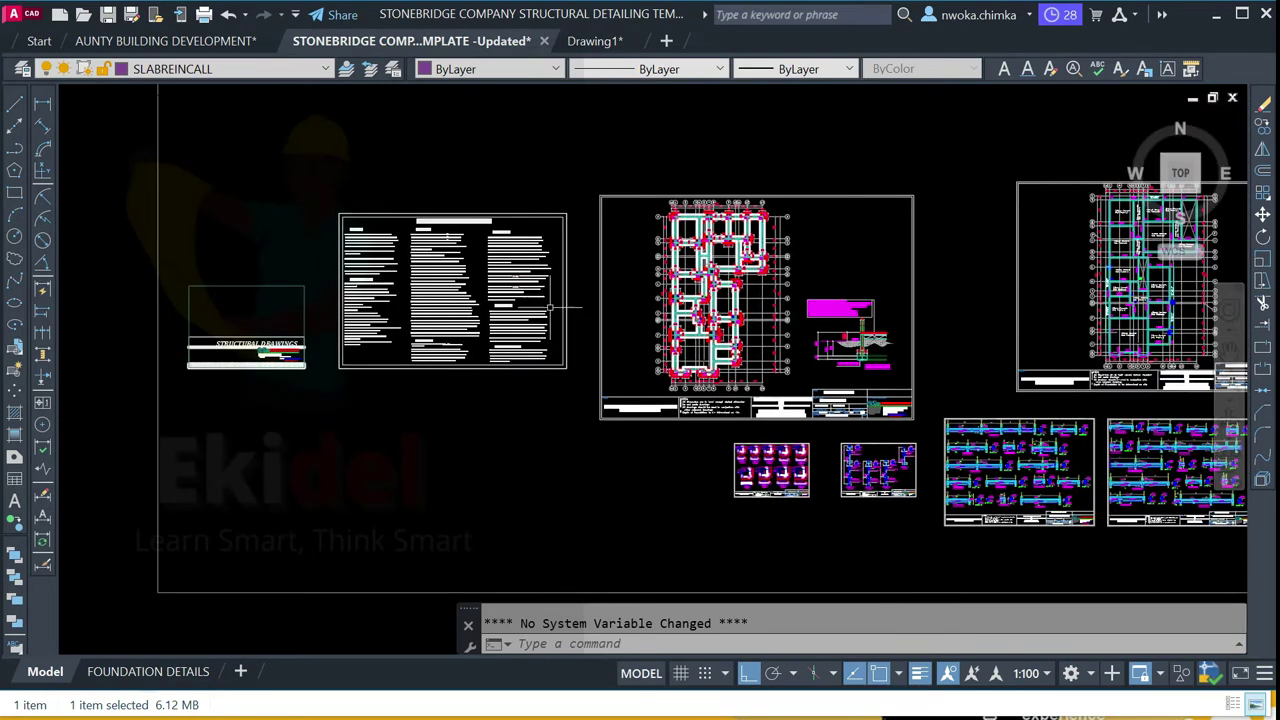
pyautogui.moveTo(803, 326); pyautogui.dragTo(443, 333, button='middle')
pyautogui.scroll(8, 415, 480)
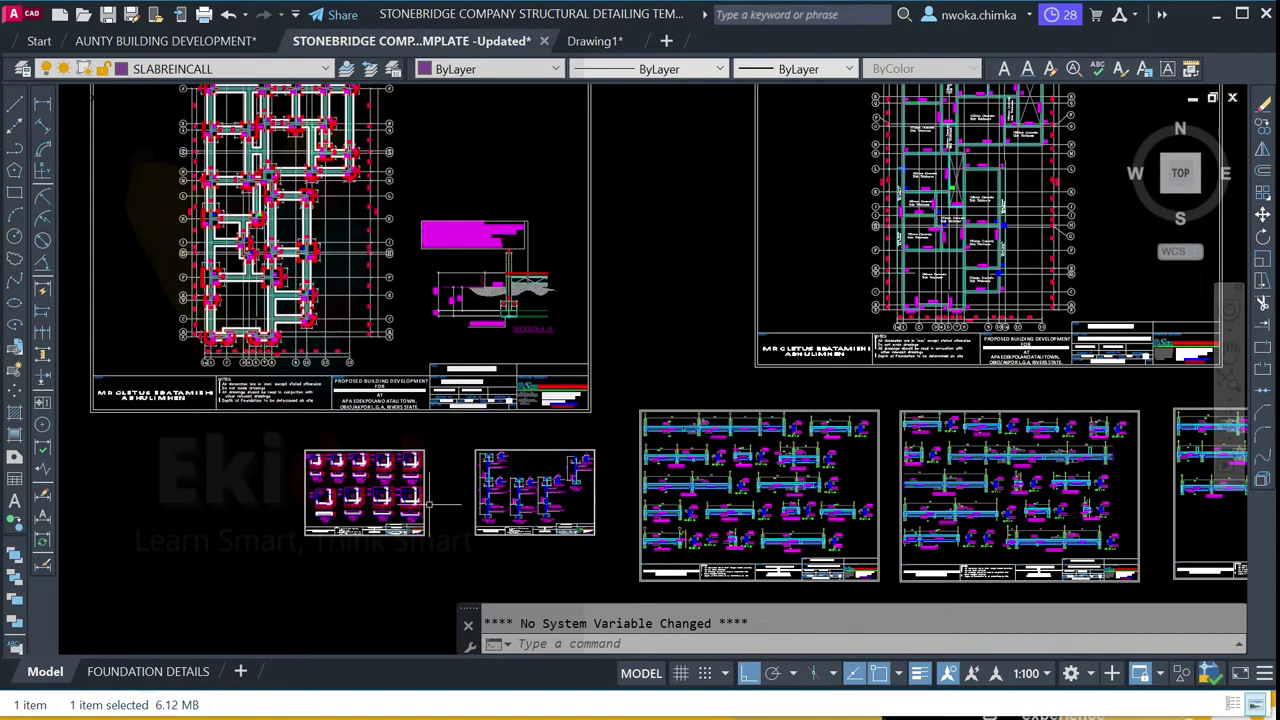
pyautogui.scroll(-2, 409, 269)
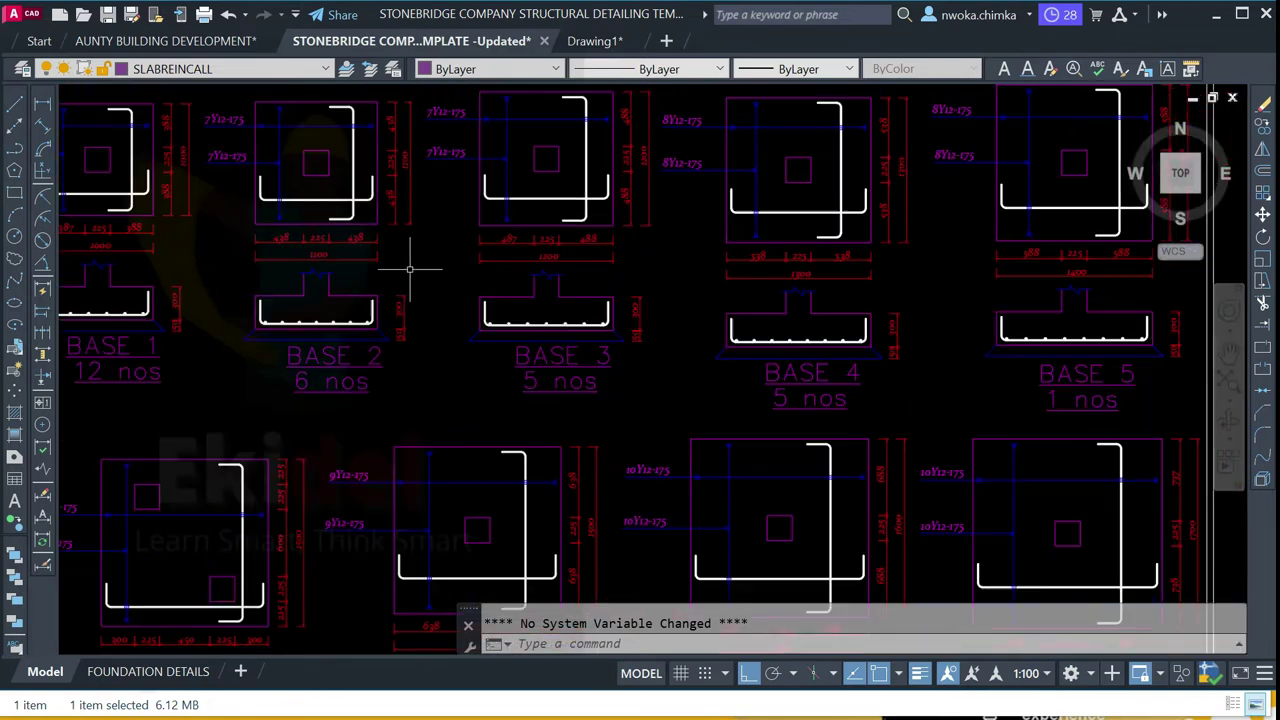
pyautogui.scroll(-1, 567, 308)
# Step: Switch to Drawing1 and look over its structural details for comparison with the earlier project's sheets
pyautogui.click(592, 41)
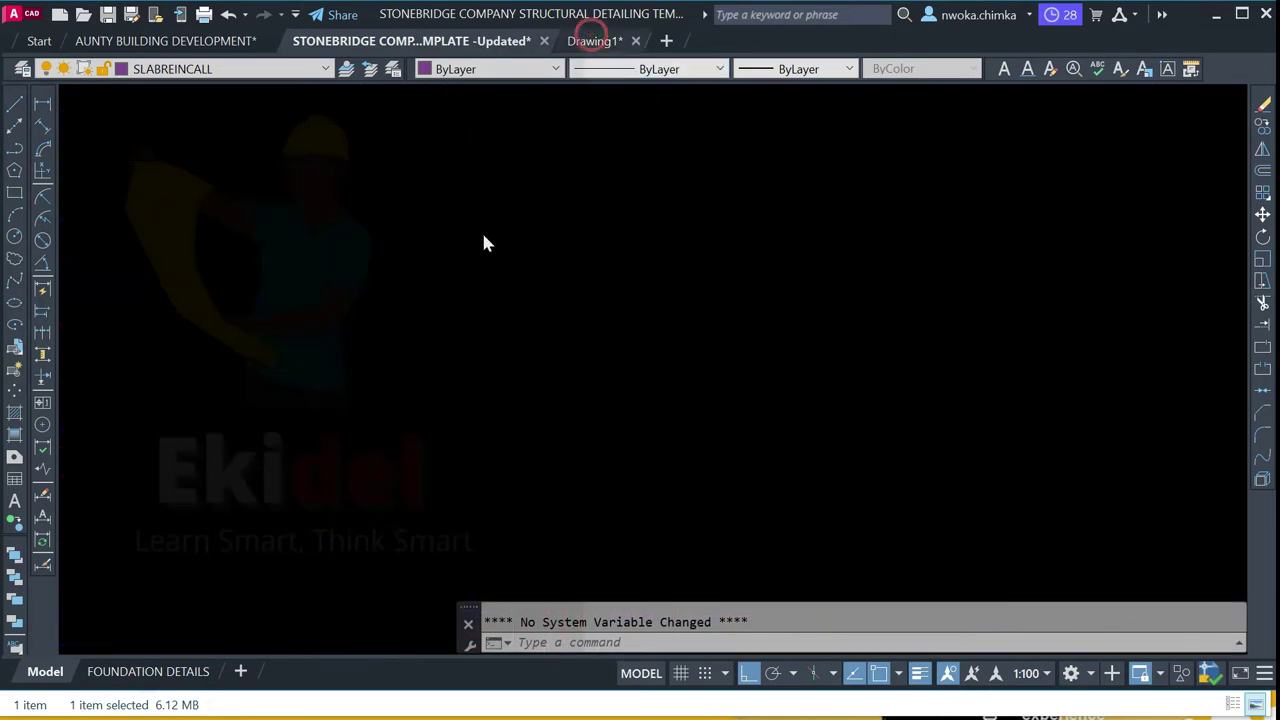
pyautogui.scroll(-12, 730, 256)
pyautogui.moveTo(826, 266); pyautogui.dragTo(311, 334, button='middle')
pyautogui.scroll(-4, 1200, 314)
pyautogui.moveTo(1200, 314); pyautogui.dragTo(468, 318, button='middle')
pyautogui.scroll(8, 470, 332)
pyautogui.scroll(-1, 539, 242)
pyautogui.moveTo(641, 238); pyautogui.dragTo(661, 316, button='middle')
# Step: Return to the STONEBRIDGE template and inspect the earlier project's beam detail between grids 9 and 12 and its floor plan sheets
pyautogui.click(425, 38)
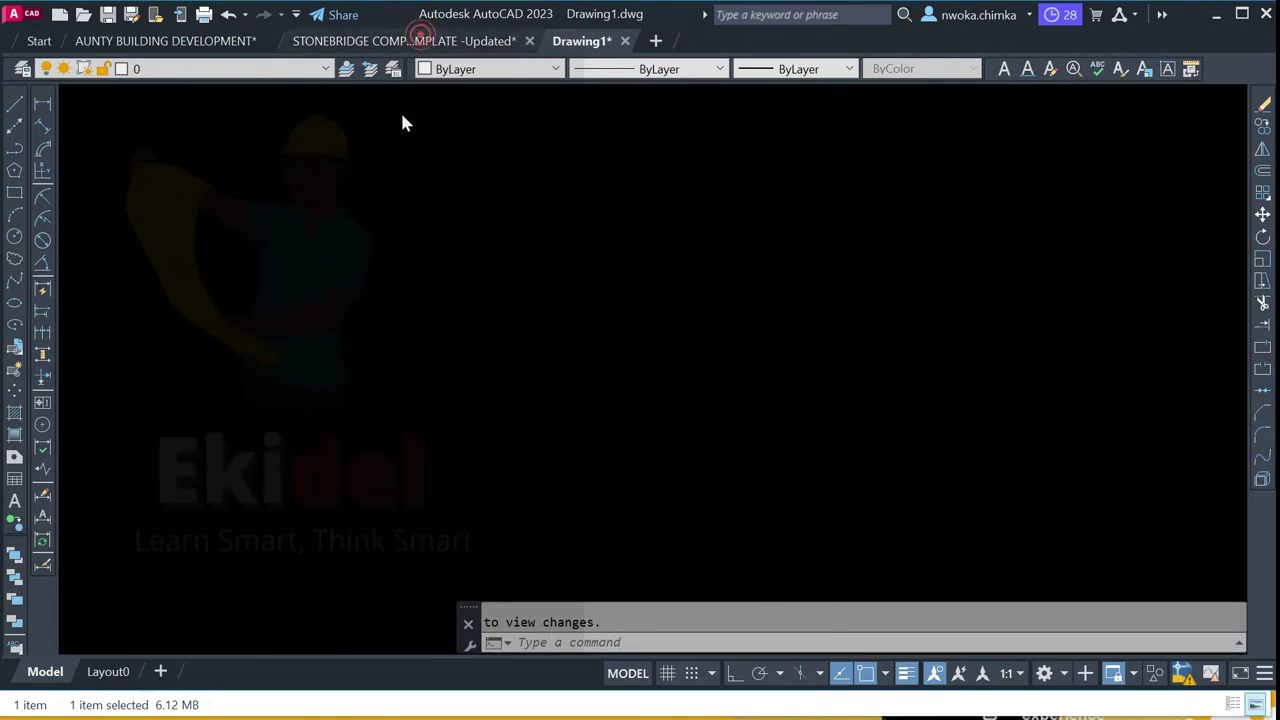
pyautogui.scroll(-1, 688, 301)
pyautogui.moveTo(740, 292); pyautogui.dragTo(495, 309, button='middle')
pyautogui.scroll(6, 560, 266)
pyautogui.scroll(2, 297, 366)
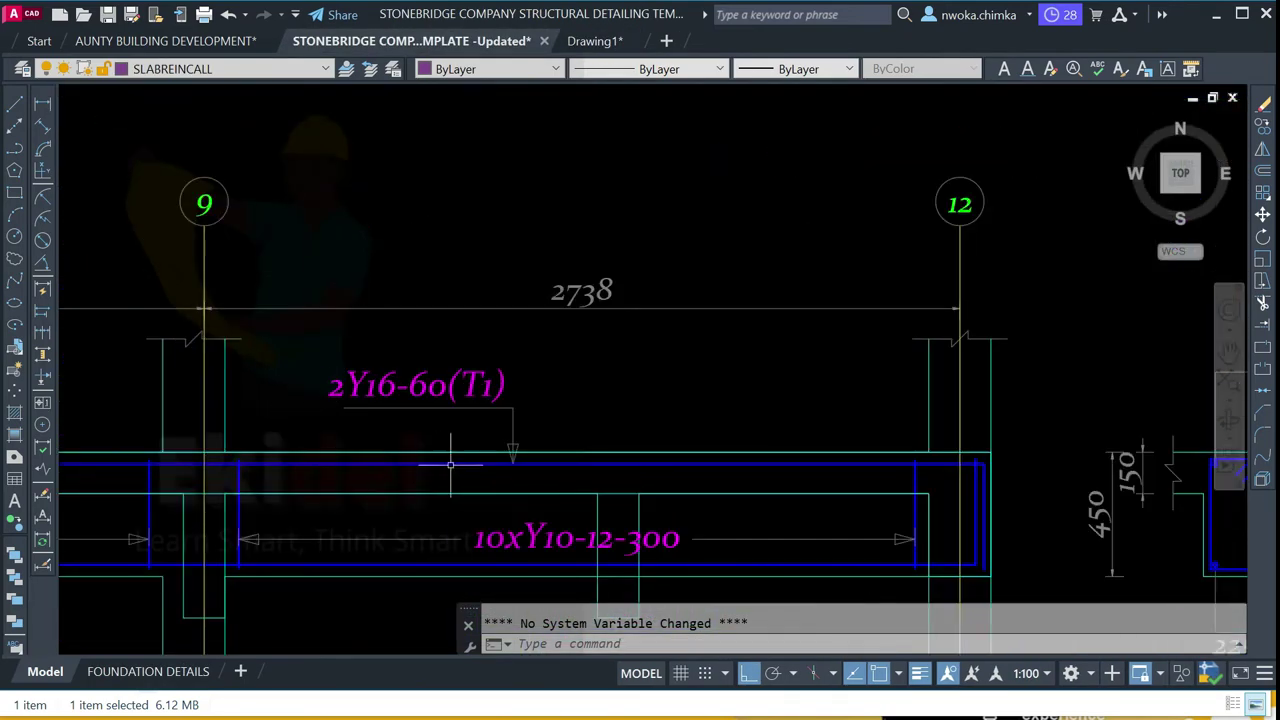
pyautogui.scroll(-8, 476, 367)
pyautogui.scroll(3, 190, 345)
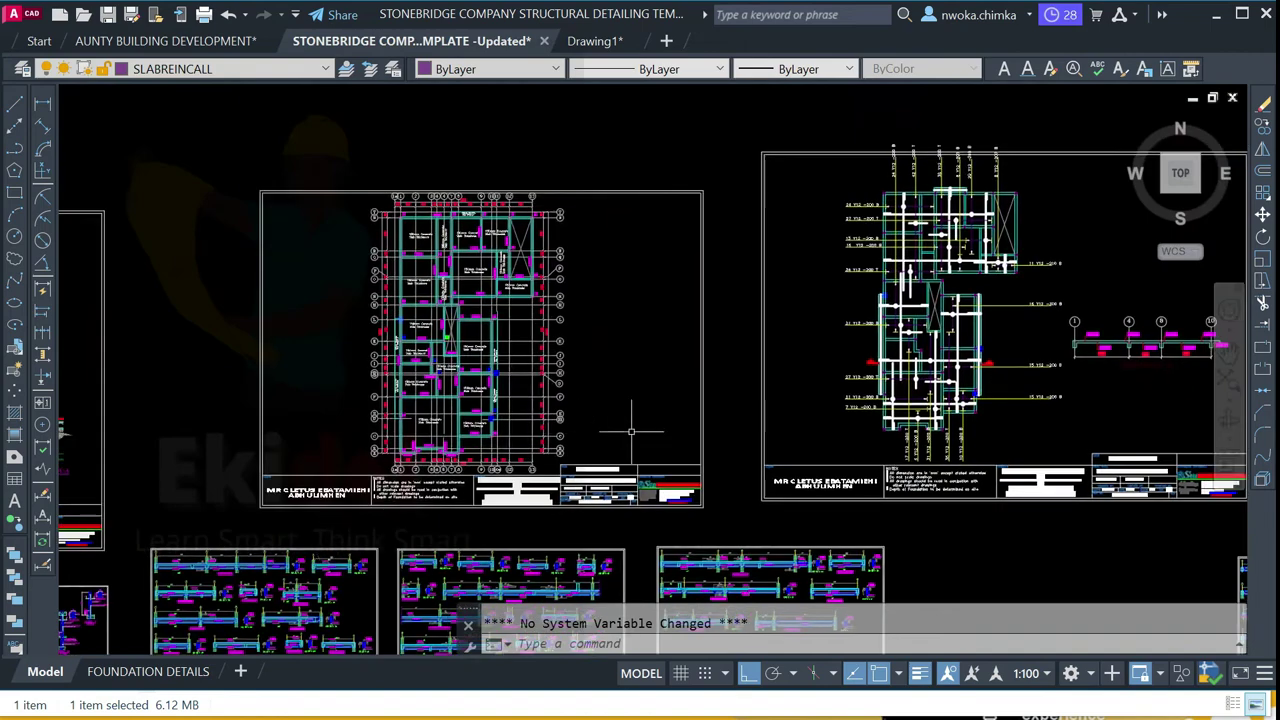
# Step: Examine the earlier project's raft slab reinforcement plan and section, comparing them with the footing details in Drawing1
pyautogui.scroll(4, 200, 210)
pyautogui.scroll(2, 362, 222)
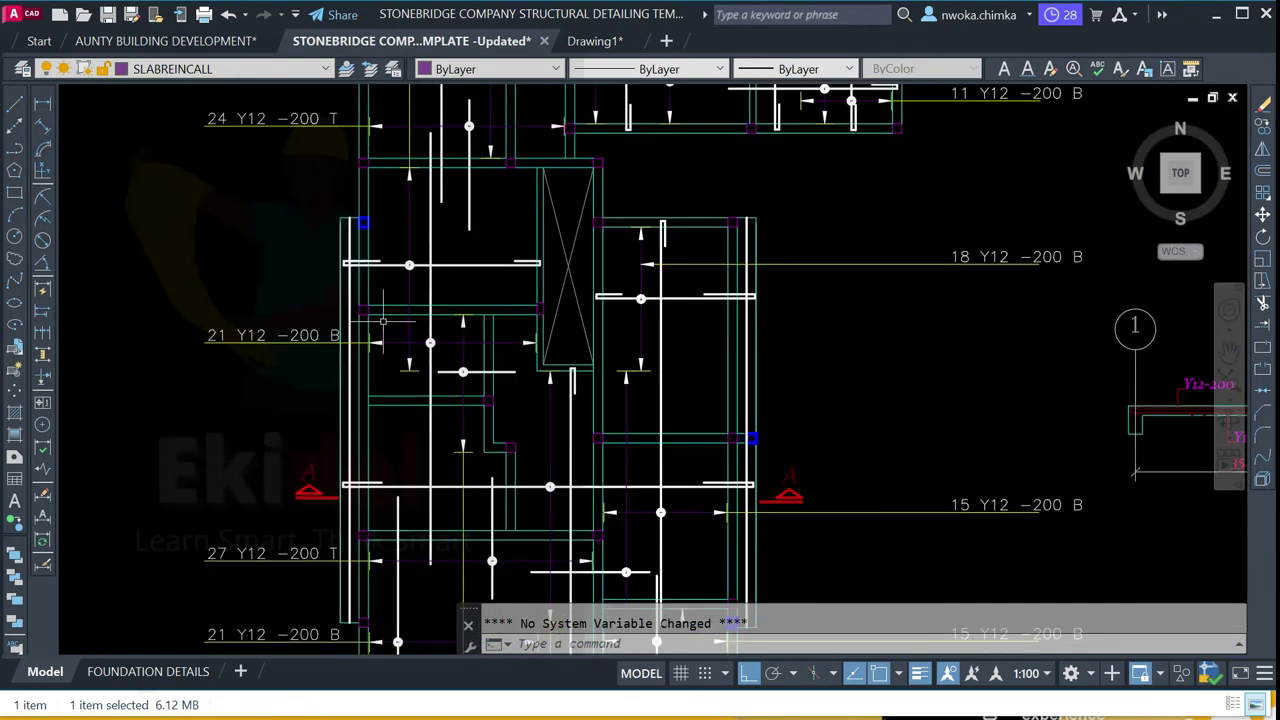
pyautogui.scroll(-8, 383, 321)
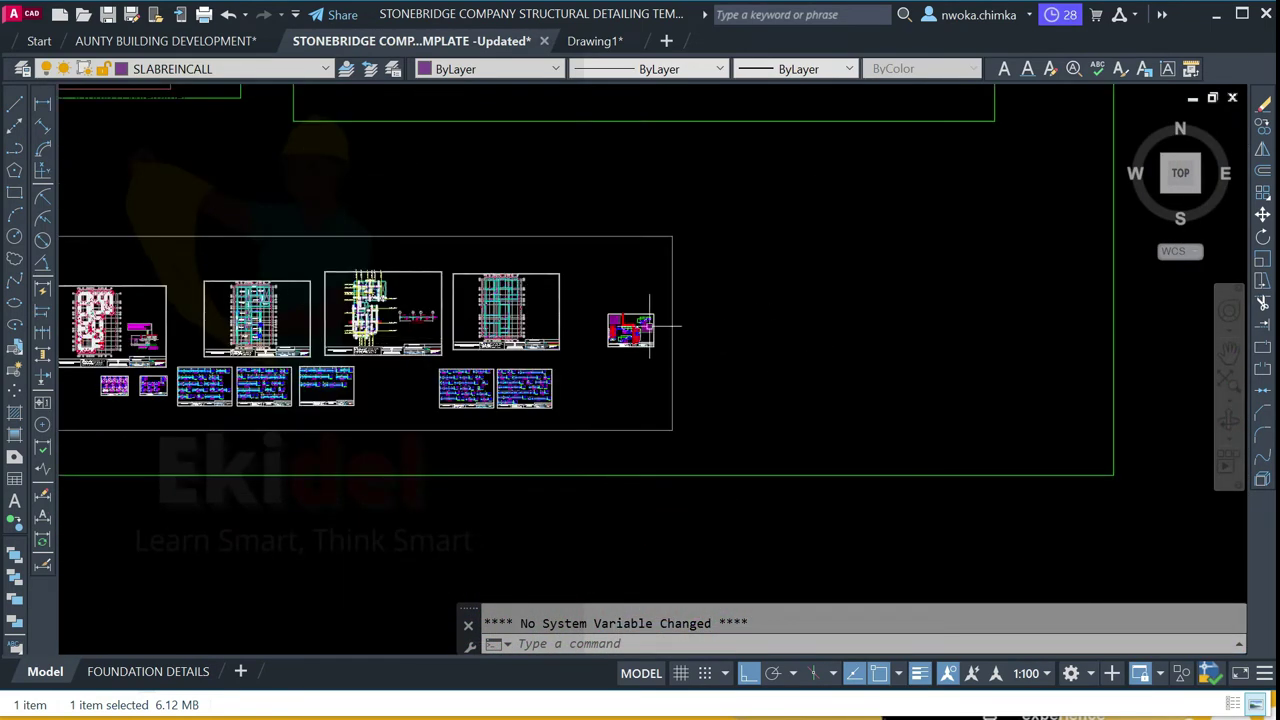
pyautogui.scroll(2, 632, 337)
pyautogui.click(594, 41)
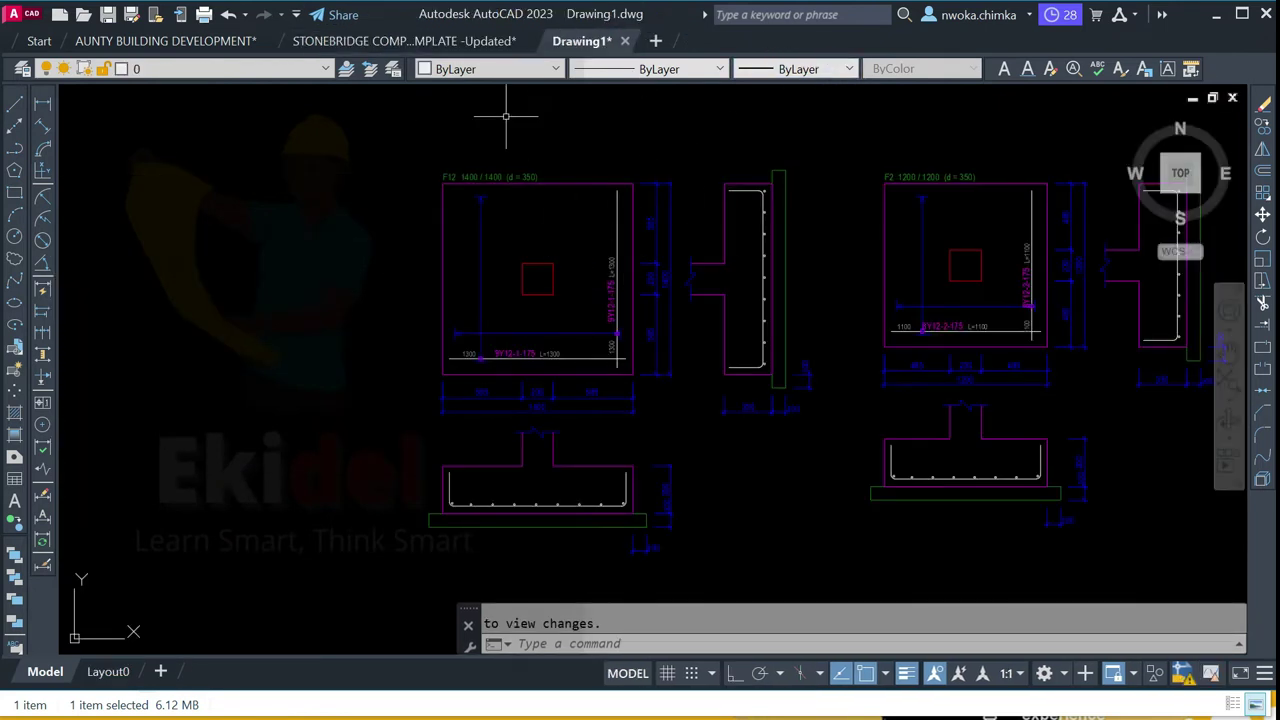
pyautogui.click(430, 41)
pyautogui.scroll(7, 788, 369)
pyautogui.scroll(12, 601, 329)
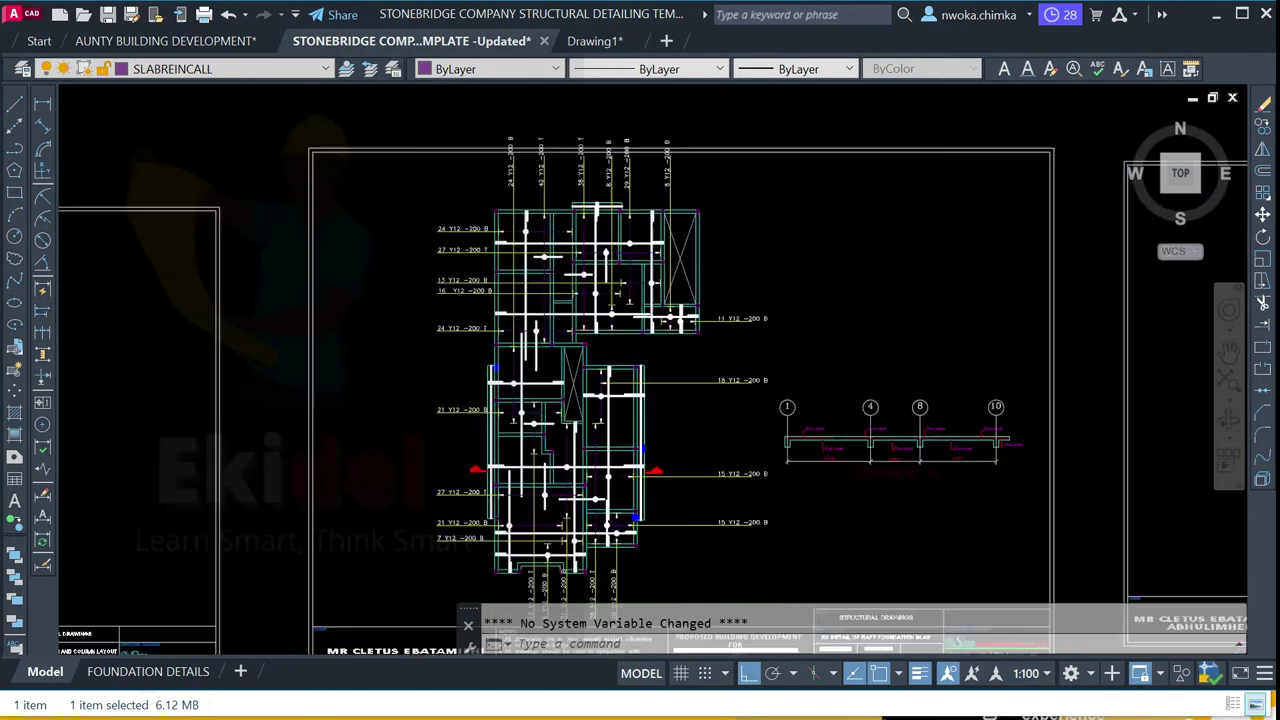
# Step: Examine the template's gridded slab reinforcement plan and its Section A at scale 1:25
pyautogui.scroll(-20, 738, 405)
pyautogui.moveTo(560, 320); pyautogui.dragTo(545, 288, button='middle')
pyautogui.scroll(12, 545, 288)
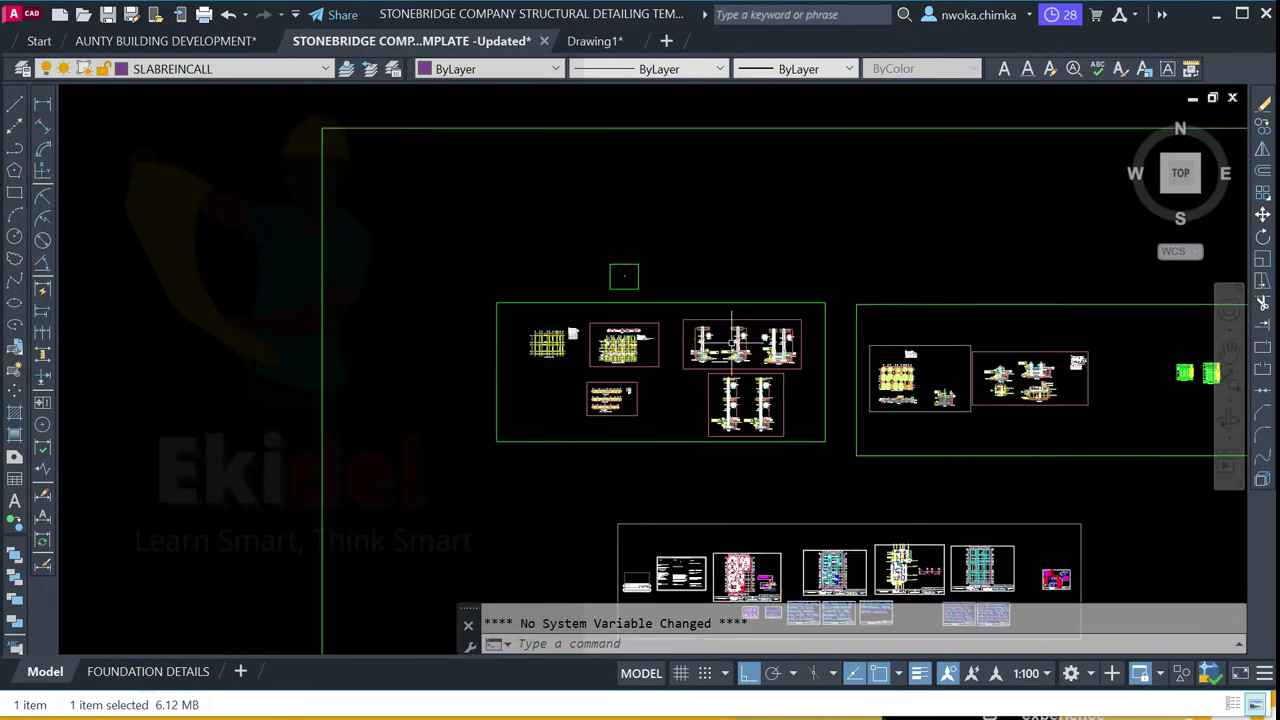
pyautogui.scroll(-5, 349, 331)
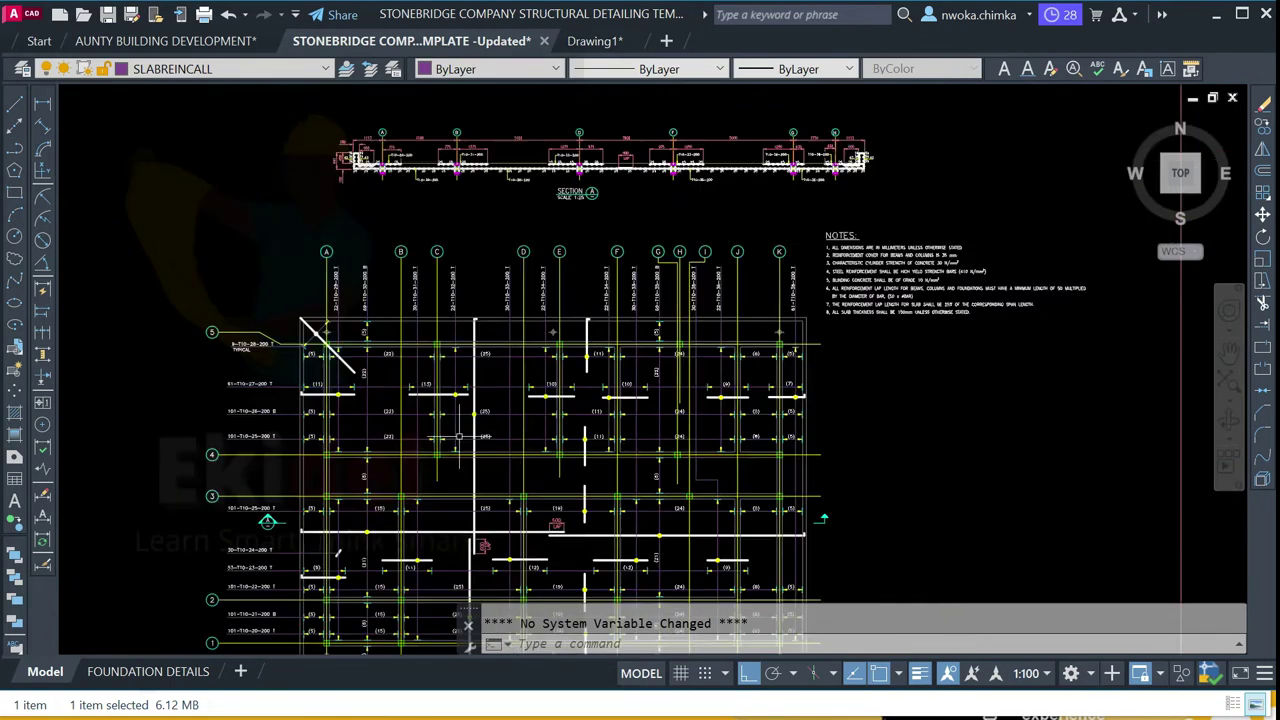
pyautogui.scroll(7, 376, 291)
pyautogui.scroll(3, 378, 290)
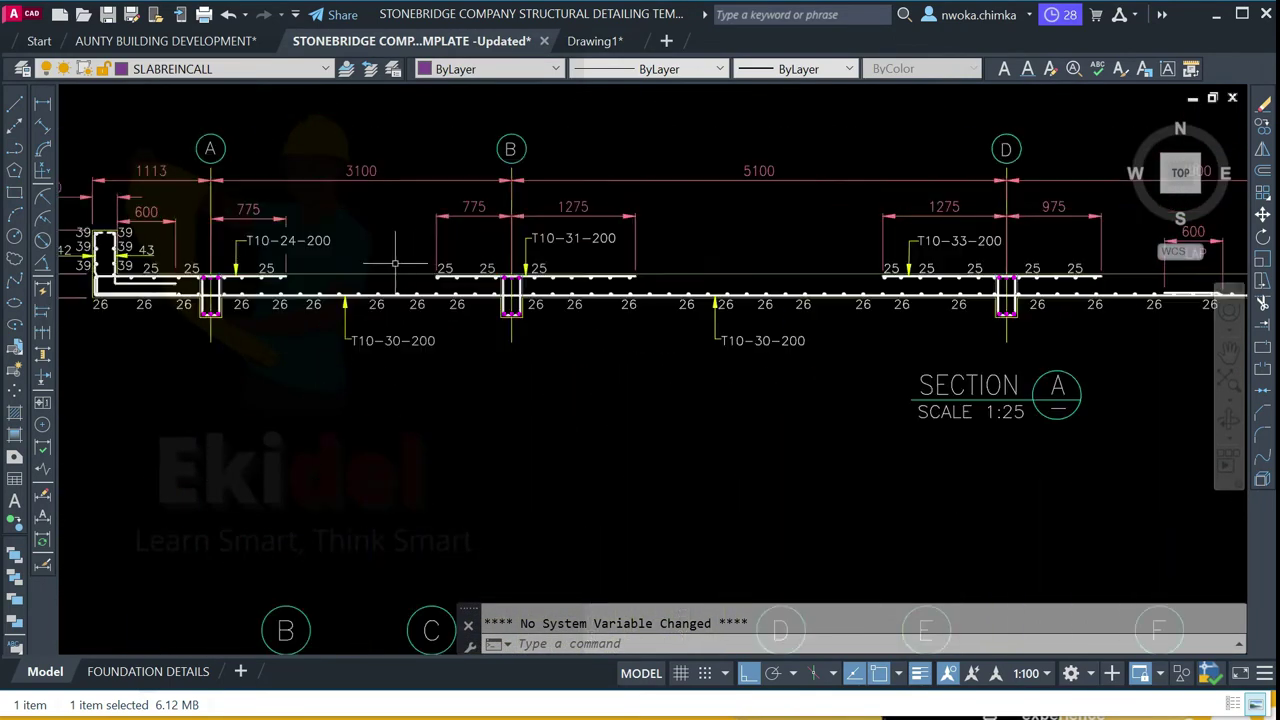
pyautogui.scroll(-8, 400, 330)
pyautogui.scroll(-4, 824, 336)
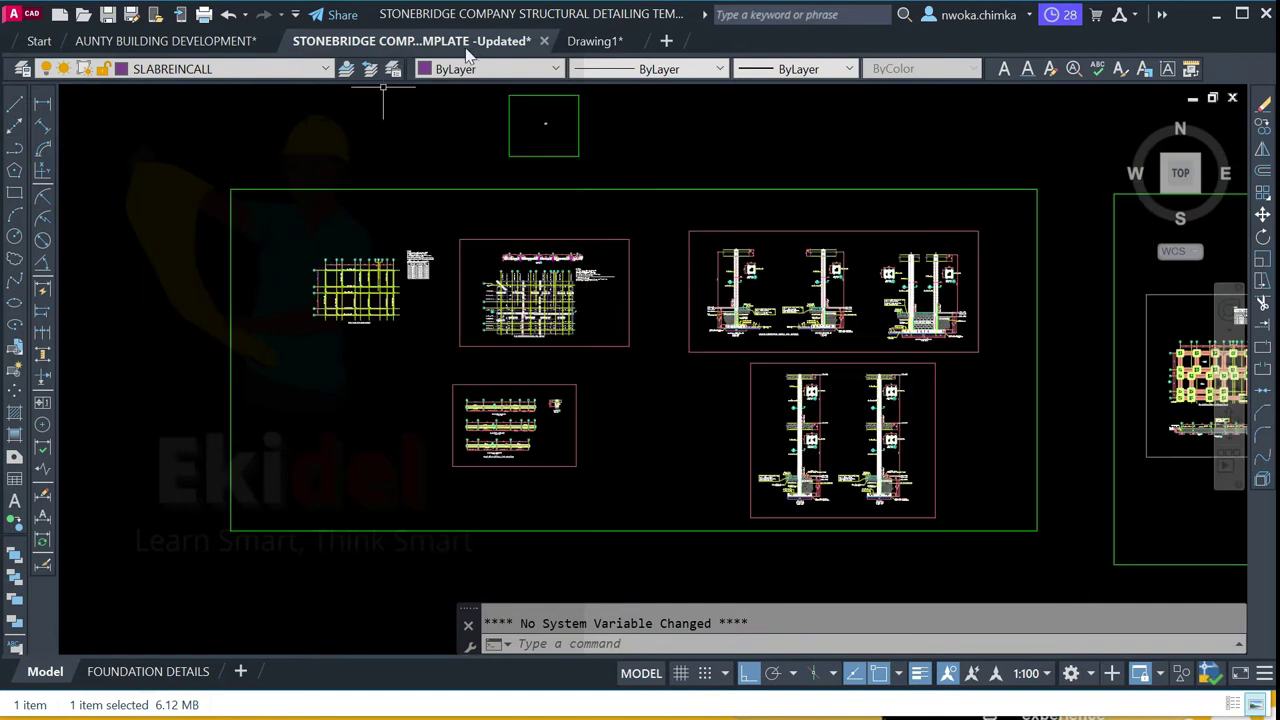
# Step: Inspect the title block of the template's blank sheet for the R.C detail of first floor beam 1
pyautogui.scroll(-4, 560, 280)
pyautogui.moveTo(560, 240); pyautogui.dragTo(334, 255, button='middle')
pyautogui.scroll(4, 189, 236)
pyautogui.scroll(6, 266, 250)
pyautogui.scroll(3, 380, 246)
pyautogui.scroll(-8, 380, 246)
pyautogui.scroll(7, 428, 263)
pyautogui.scroll(4, 478, 348)
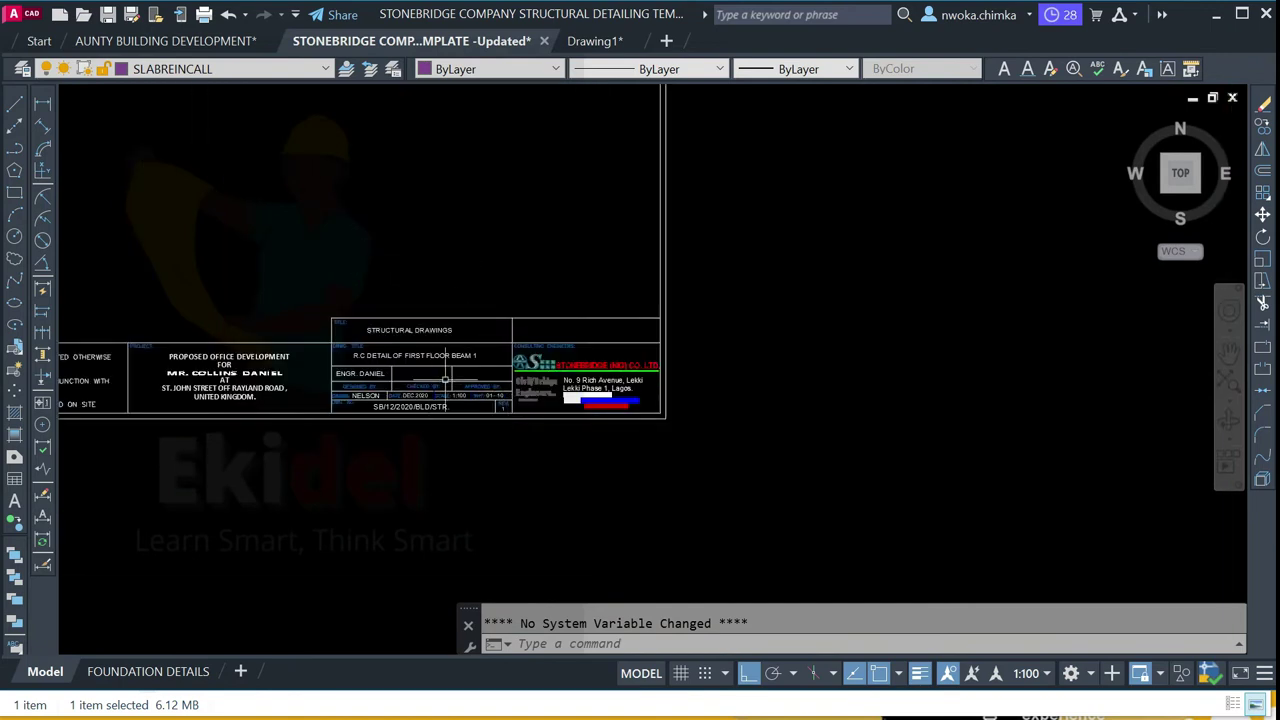
pyautogui.scroll(4, 456, 386)
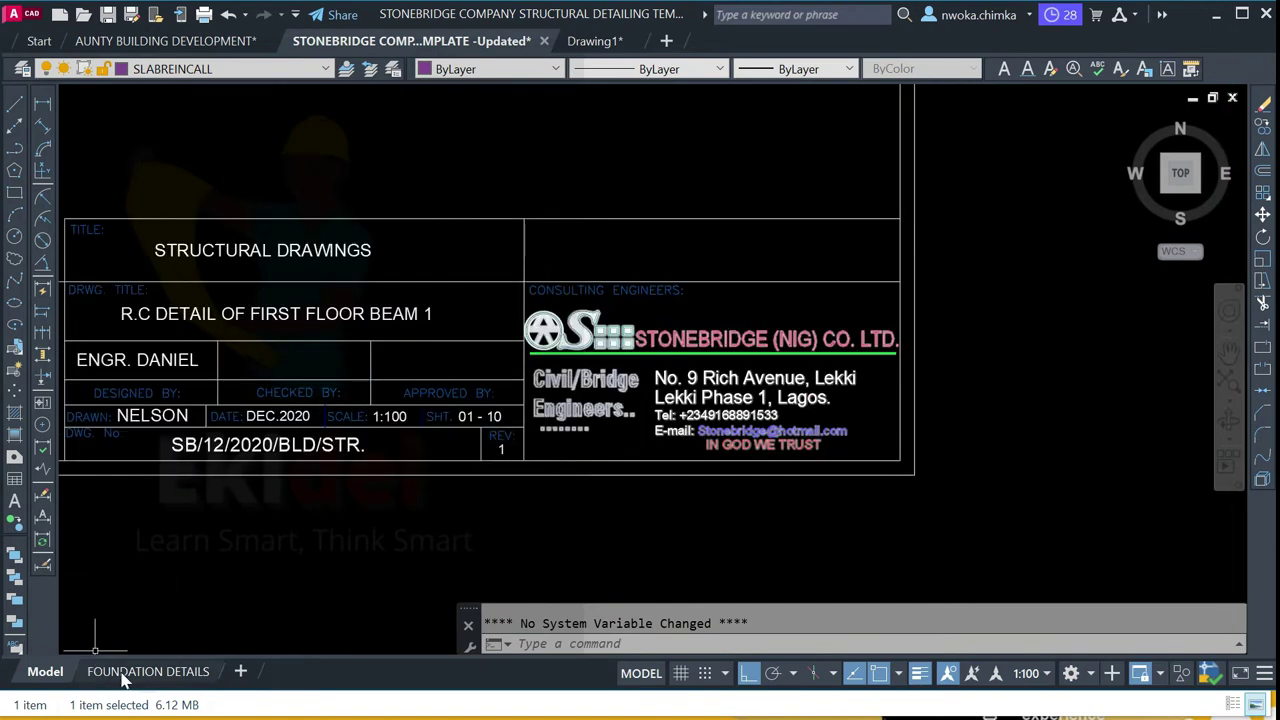
pyautogui.scroll(-4, 736, 540)
pyautogui.scroll(-4, 660, 450)
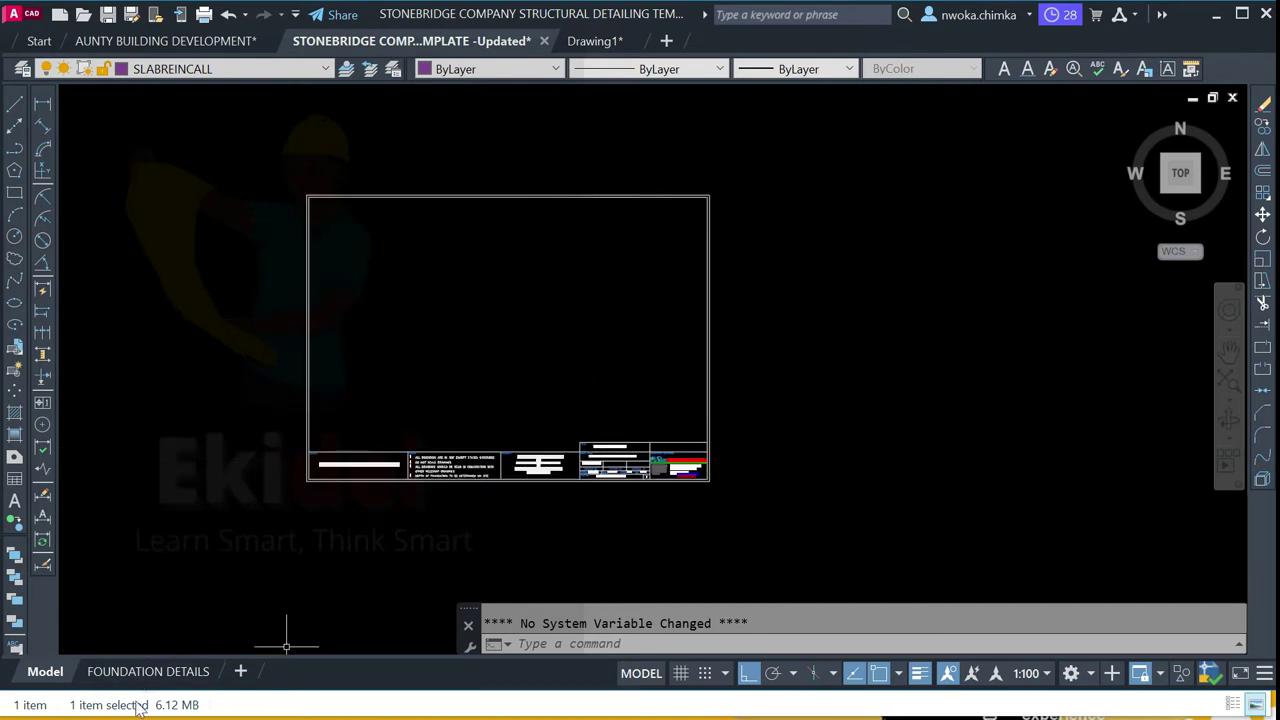
# Step: Open the FOUNDATION DETAILS layout and read its RC slab detailing title block, drawing notes, project and client fields
pyautogui.click(155, 672)
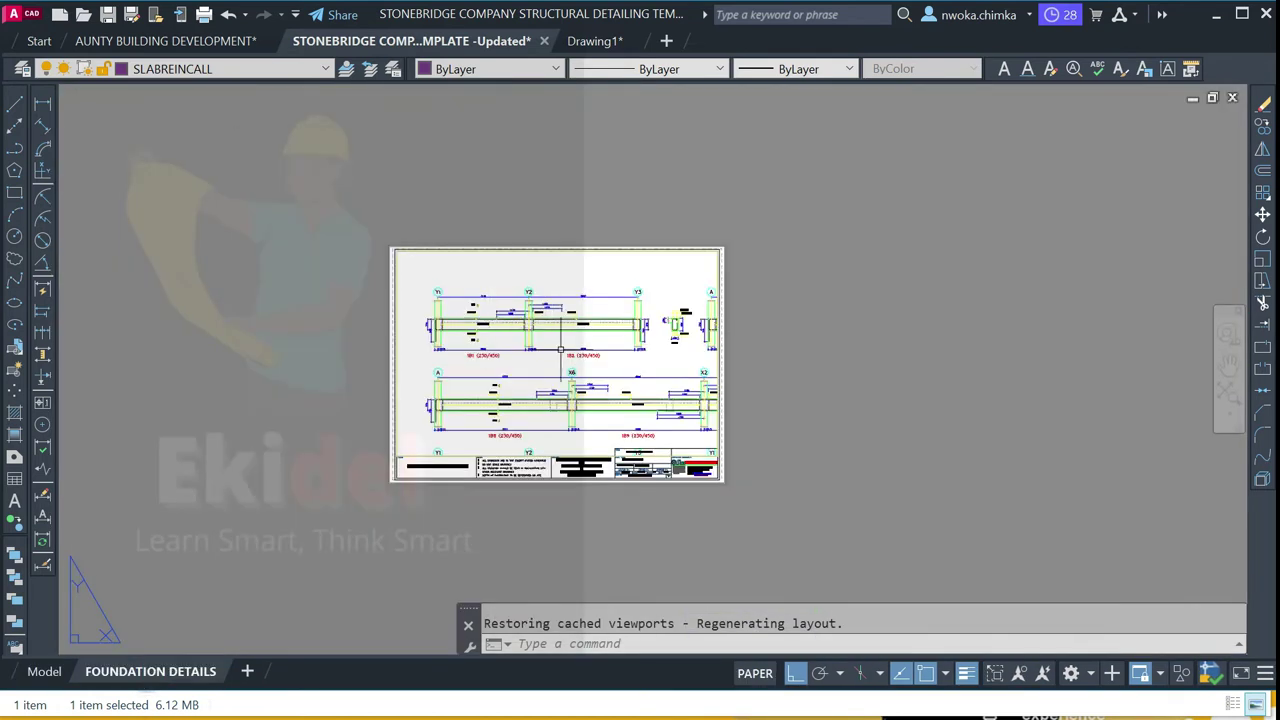
pyautogui.scroll(3, 558, 416)
pyautogui.scroll(-2, 580, 405)
pyautogui.scroll(5, 620, 390)
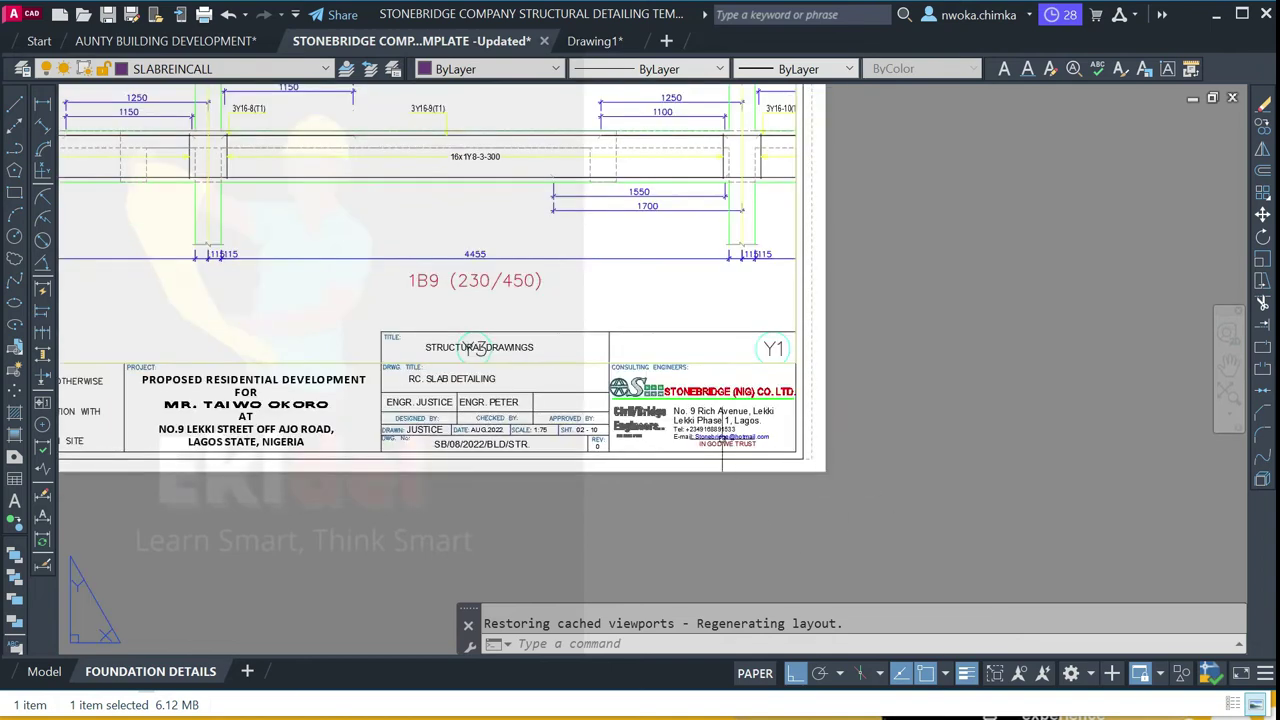
pyautogui.scroll(2, 642, 382)
pyautogui.scroll(-2, 680, 385)
pyautogui.scroll(2, 720, 390)
pyautogui.scroll(-4, 765, 400)
pyautogui.scroll(6, 765, 401)
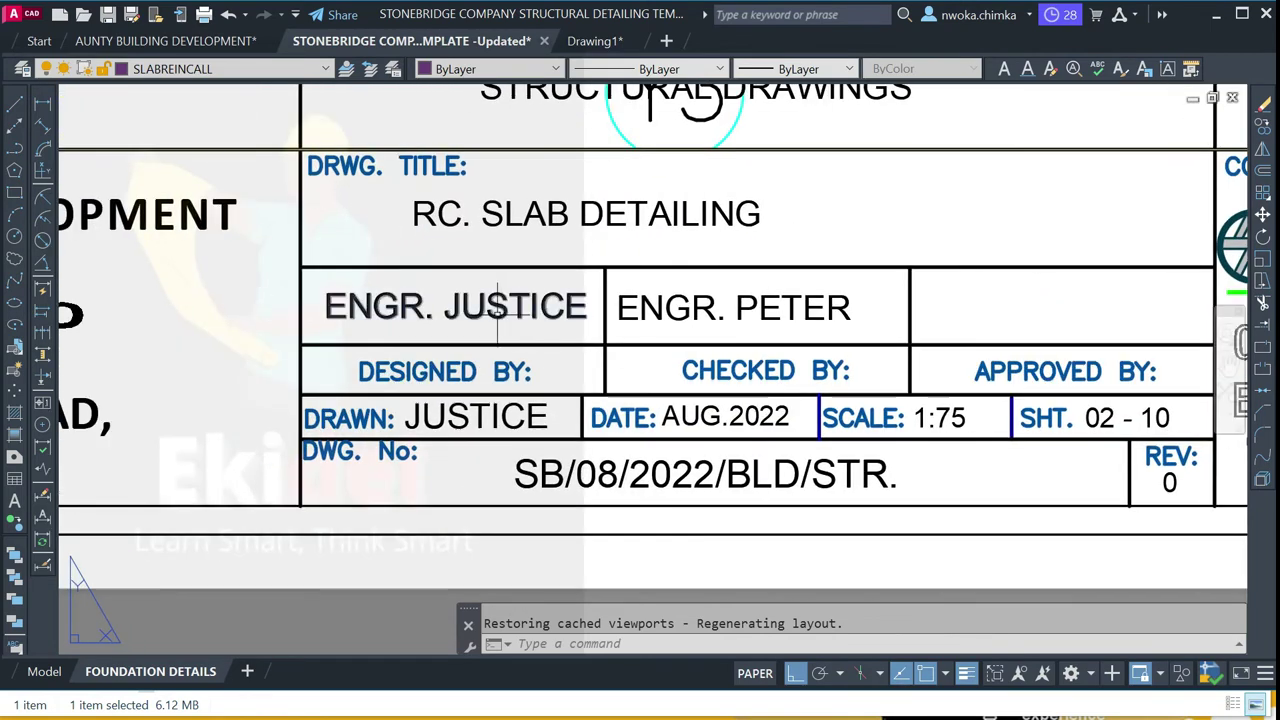
pyautogui.scroll(-4, 550, 352)
pyautogui.scroll(2, 280, 350)
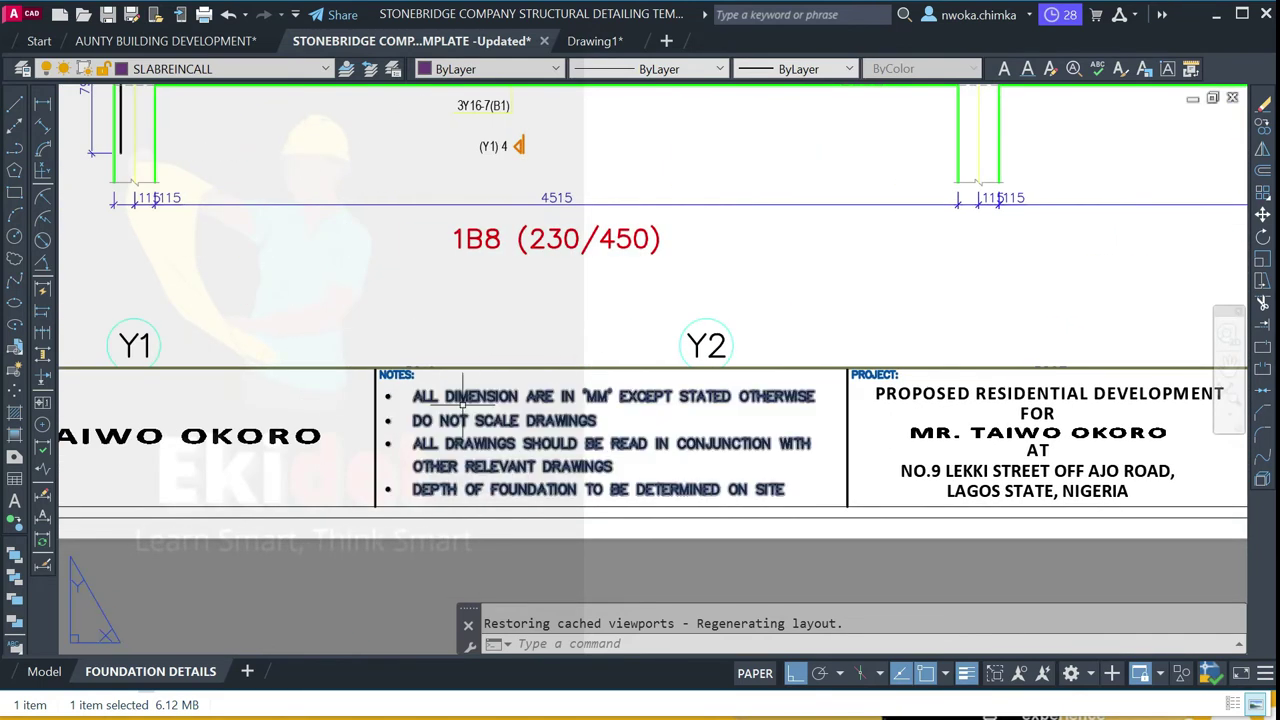
pyautogui.scroll(-2, 250, 410)
pyautogui.scroll(3, 220, 400)
pyautogui.scroll(-2, 250, 350)
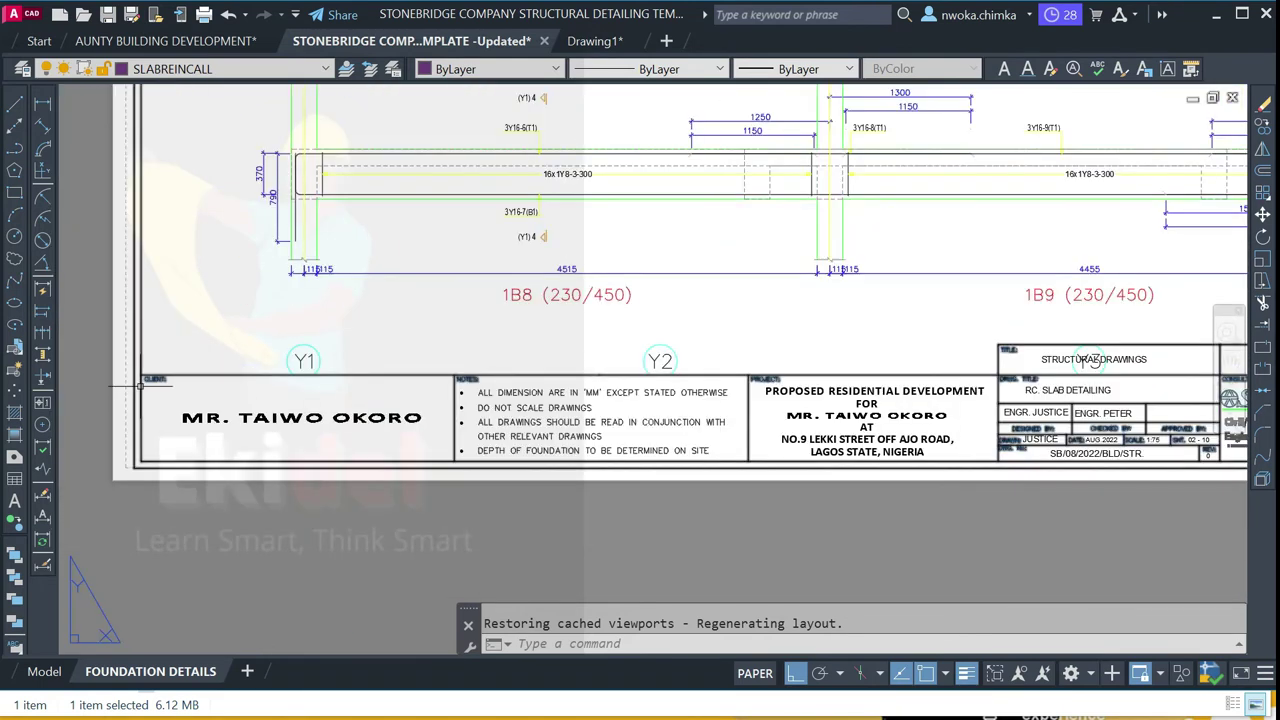
pyautogui.scroll(1, 737, 405)
pyautogui.scroll(-8, 440, 342)
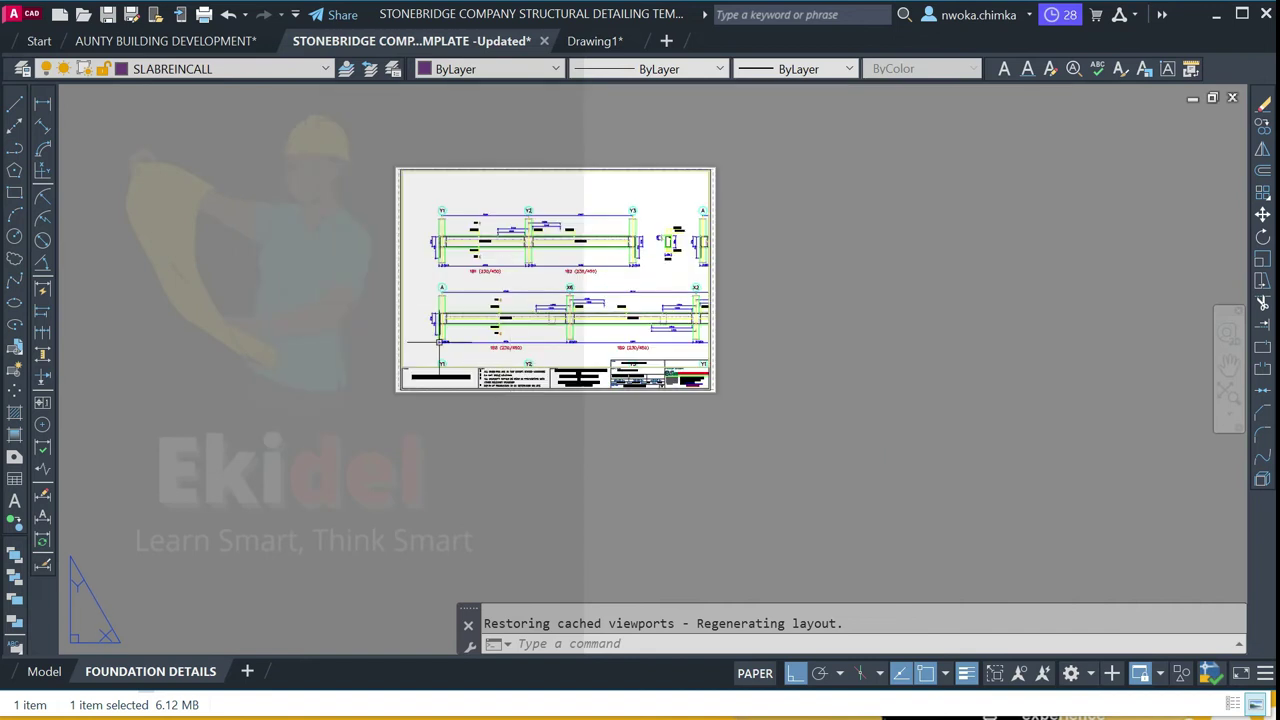
# Step: Return to the STONEBRIDGE template's model space and locate the pasted duplex plans and beam elevations
pyautogui.click(597, 41)
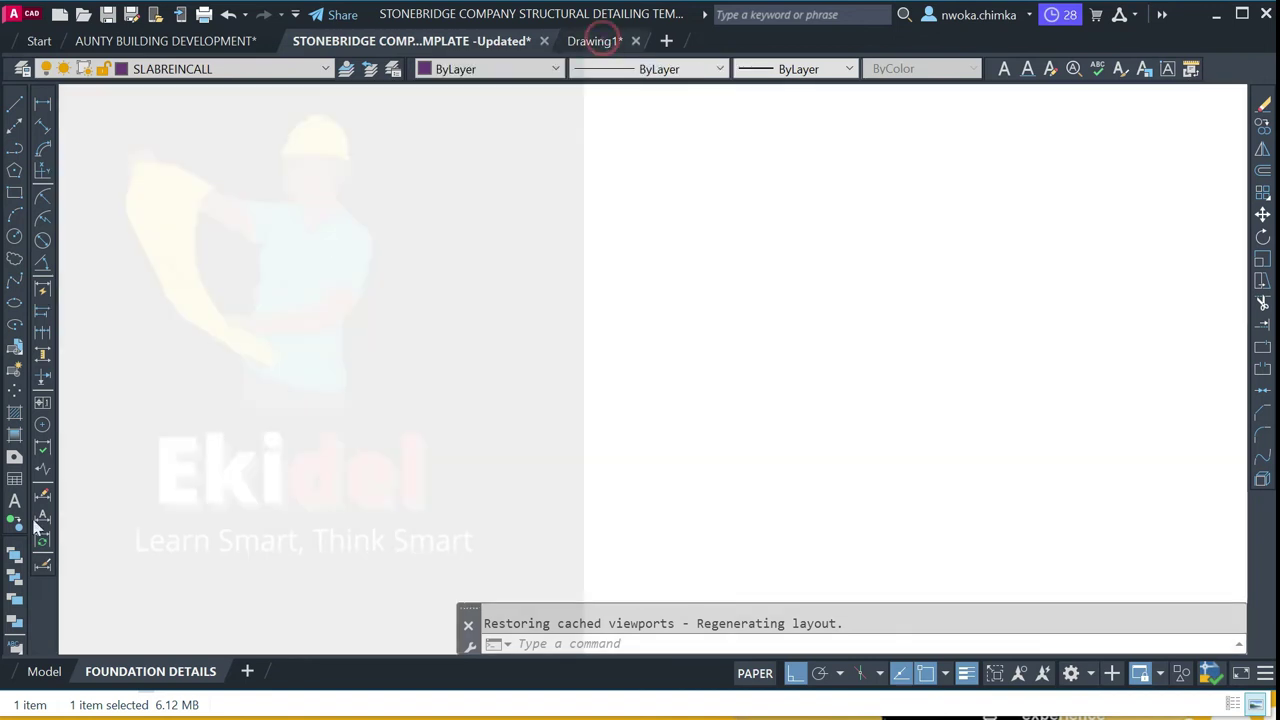
pyautogui.click(420, 41)
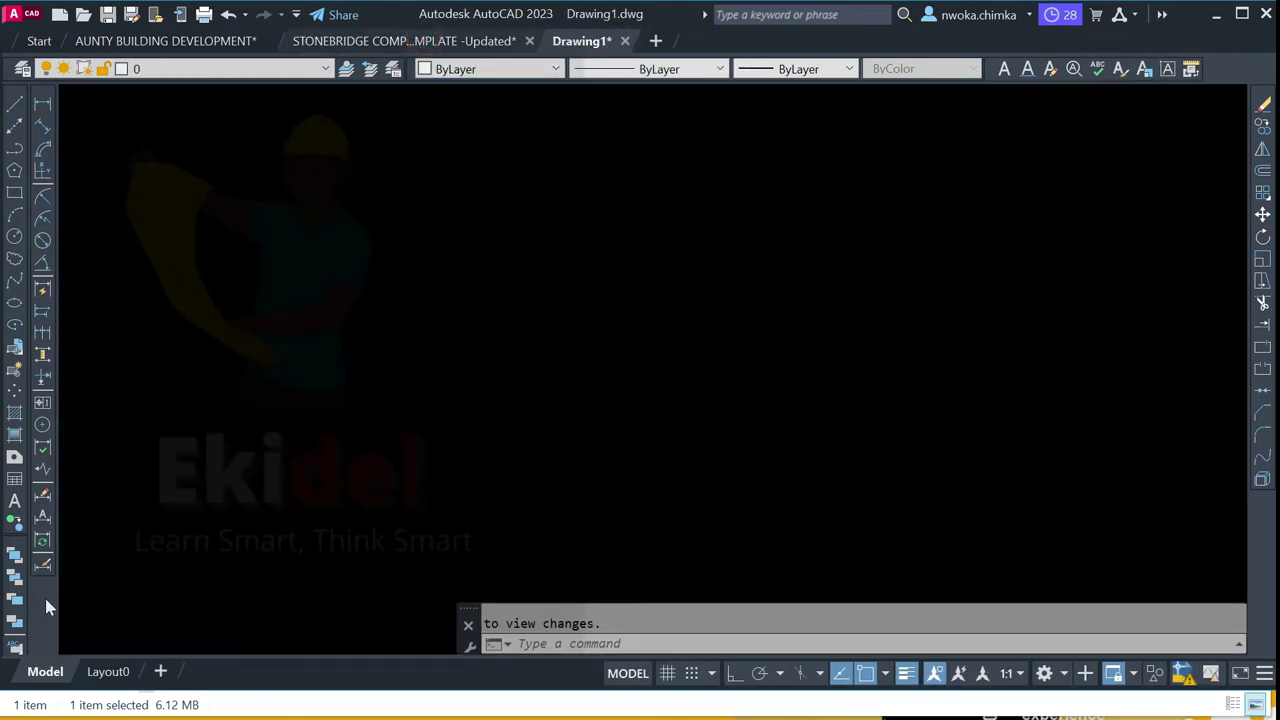
pyautogui.click(44, 672)
pyautogui.scroll(5, 626, 400)
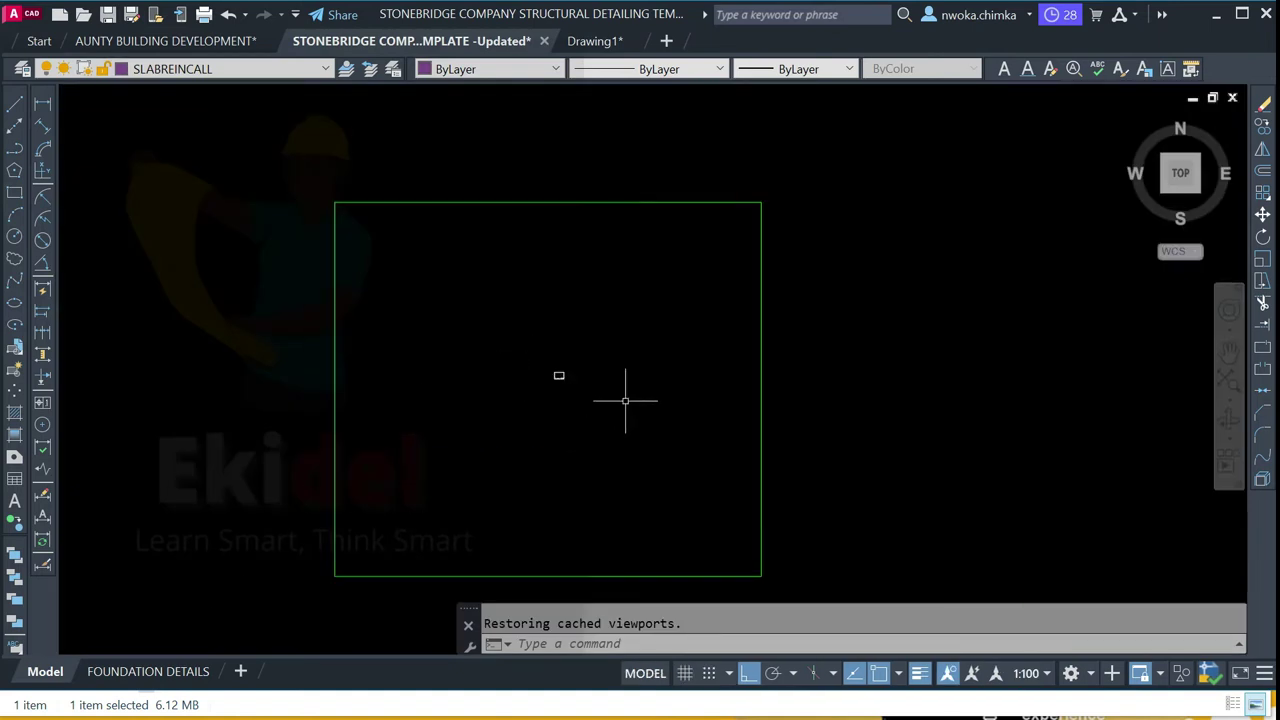
pyautogui.scroll(-3, 810, 430)
pyautogui.moveTo(990, 475); pyautogui.dragTo(556, 349, button='middle')
pyautogui.moveTo(1012, 380); pyautogui.dragTo(546, 300, button='middle')
pyautogui.scroll(-2, 550, 298)
pyautogui.moveTo(849, 344); pyautogui.dragTo(321, 330, button='middle')
pyautogui.scroll(10, 449, 314)
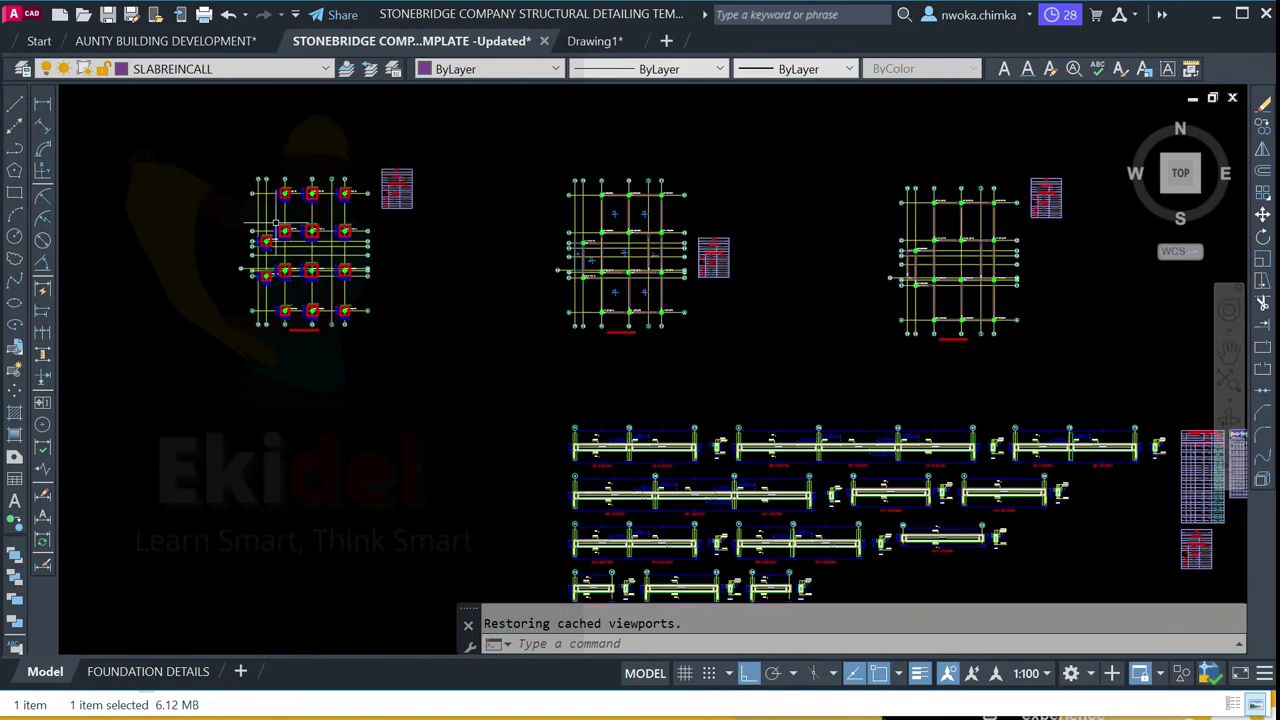
# Step: Erase the two vertical dimensions, 370 and 800, beside grid Y1 on the first beam elevation
pyautogui.scroll(-4, 333, 148)
pyautogui.scroll(8, 571, 357)
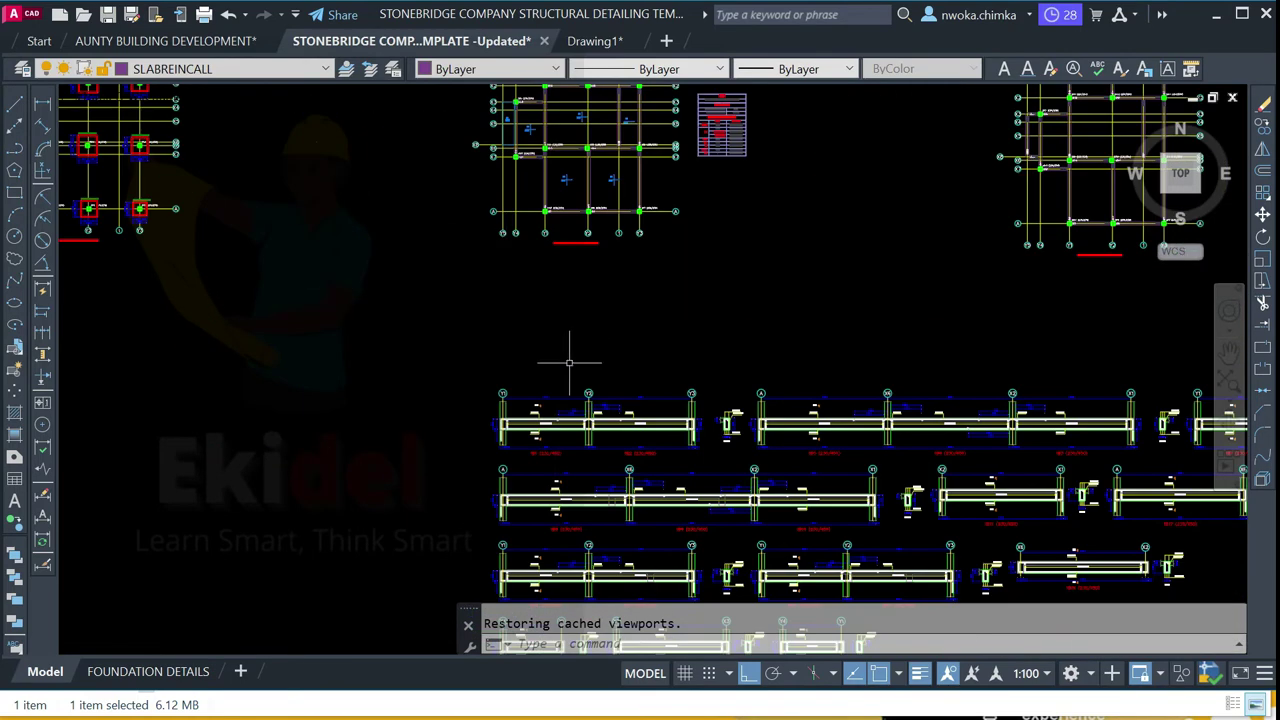
pyautogui.scroll(2, 509, 380)
pyautogui.scroll(-3, 591, 343)
pyautogui.scroll(6, 470, 310)
pyautogui.click(466, 305)
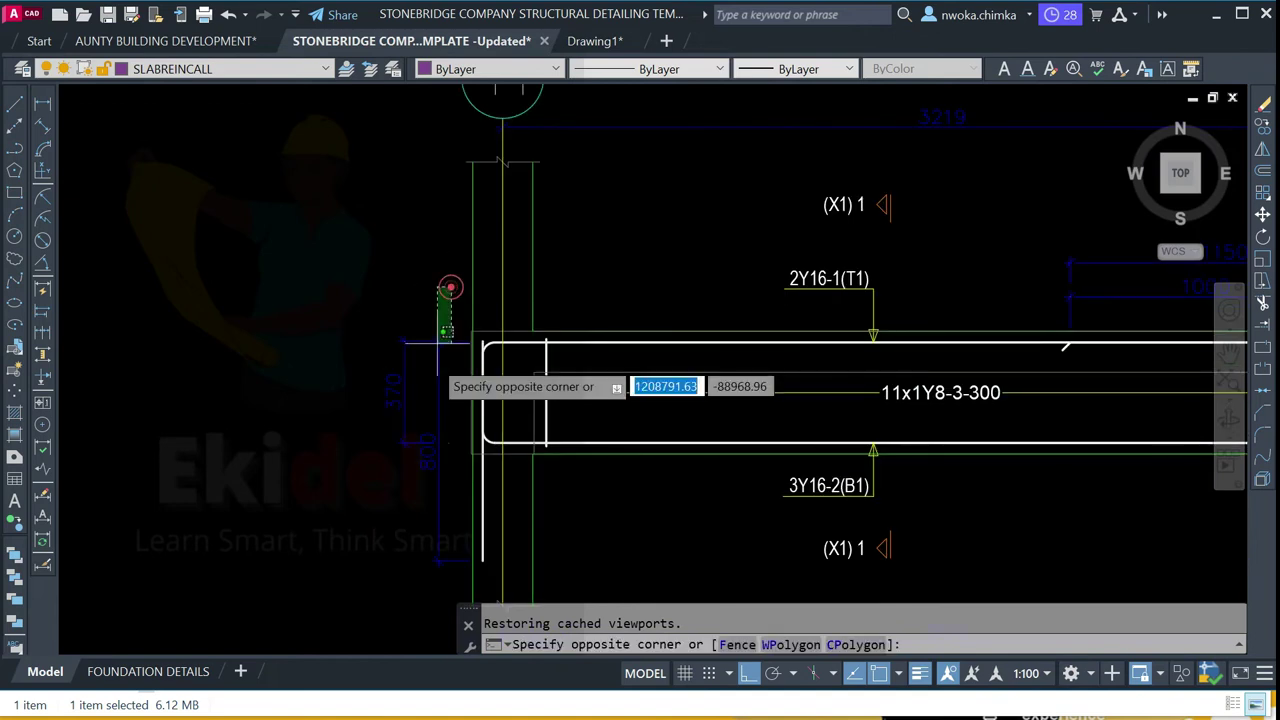
pyautogui.click(318, 447)
pyautogui.press('Delete')
pyautogui.scroll(-4, 337, 408)
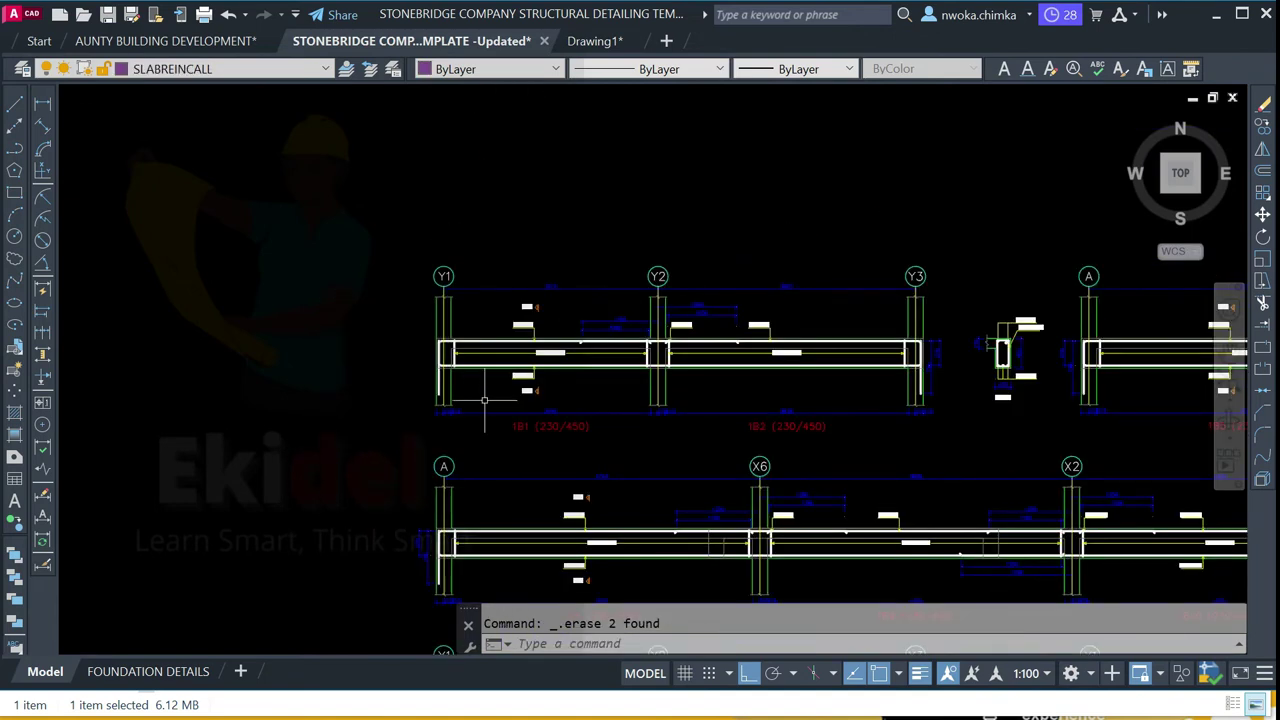
# Step: Select every dimension similar to the one between grids Y1 and Y2, and open their properties
pyautogui.scroll(2, 564, 288)
pyautogui.click(527, 278)
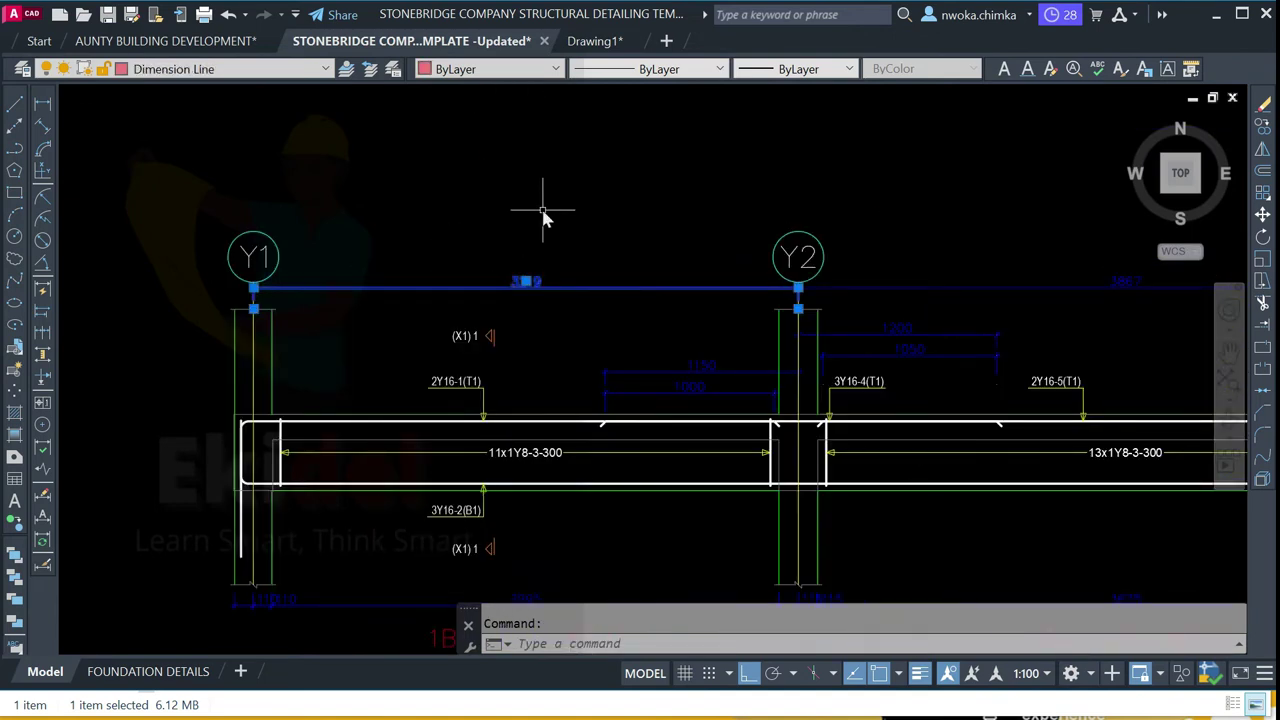
pyautogui.rightClick(543, 215)
pyautogui.click(638, 540)
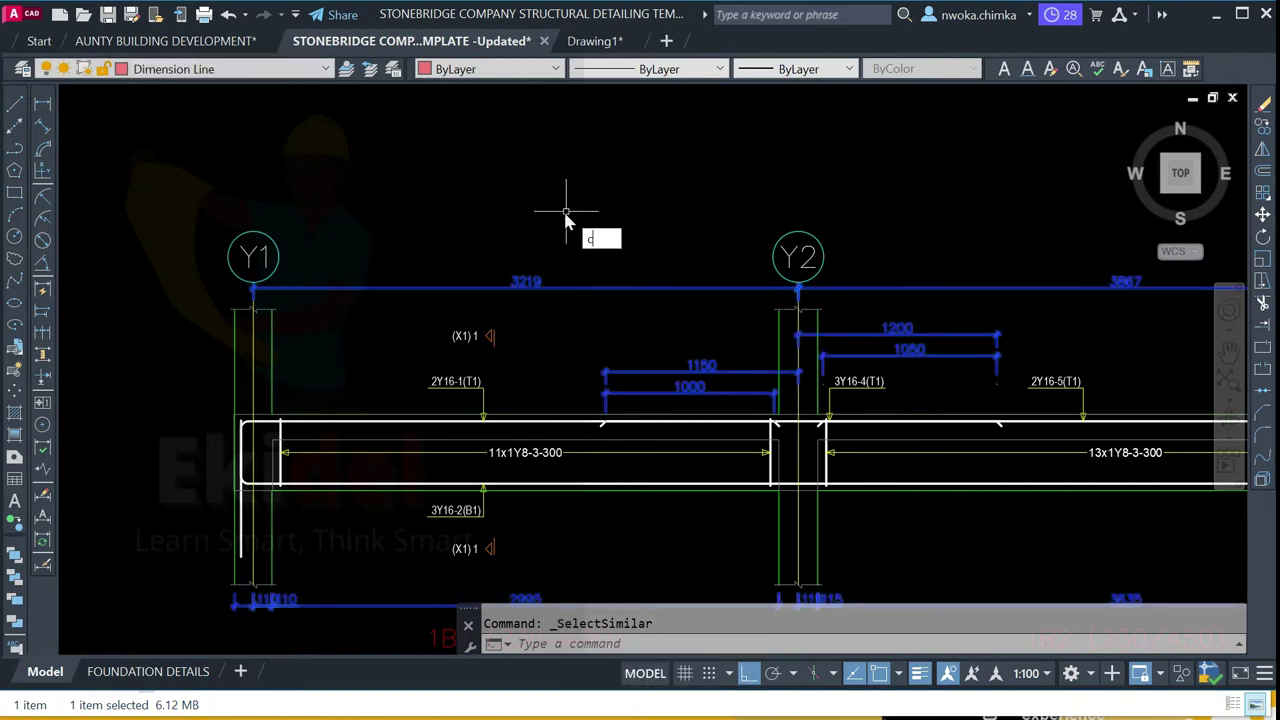
pyautogui.hotkey('ctrl', '1')
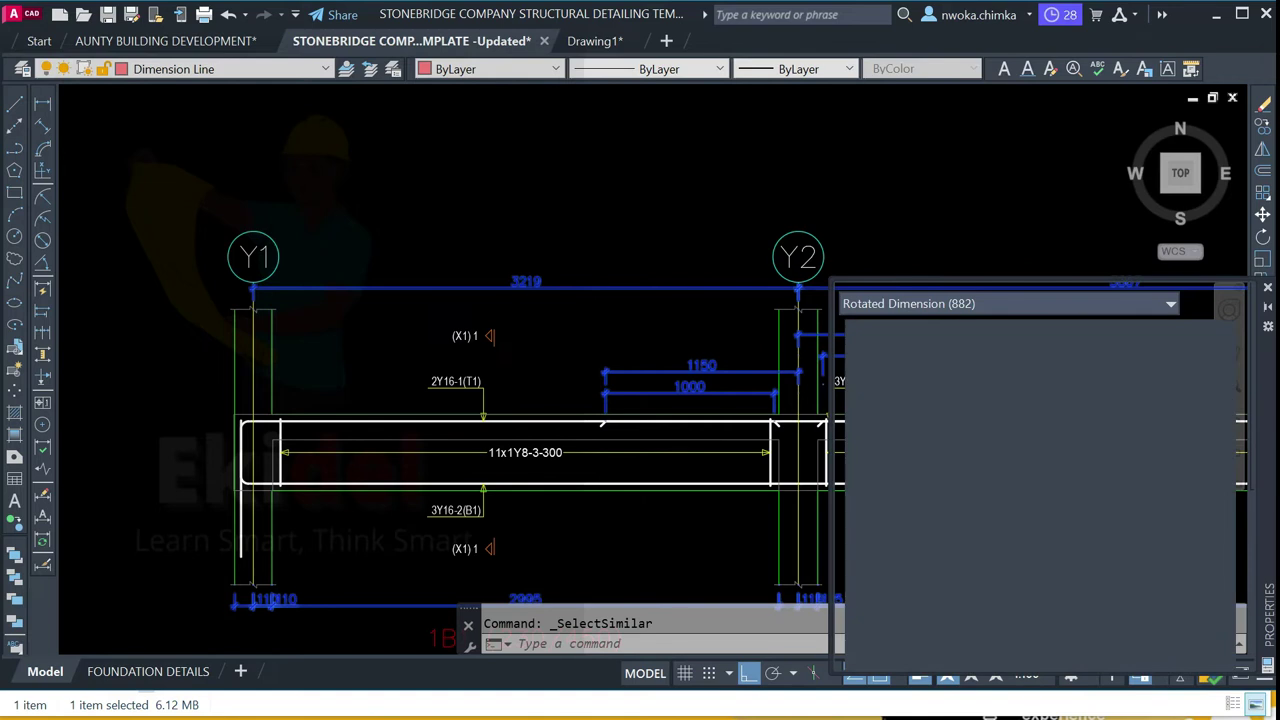
# Step: Change the dimension style of the selected rotated dimensions to NLNG DIM 40 and check its line and arrow settings
pyautogui.scroll(-5, 1111, 535)
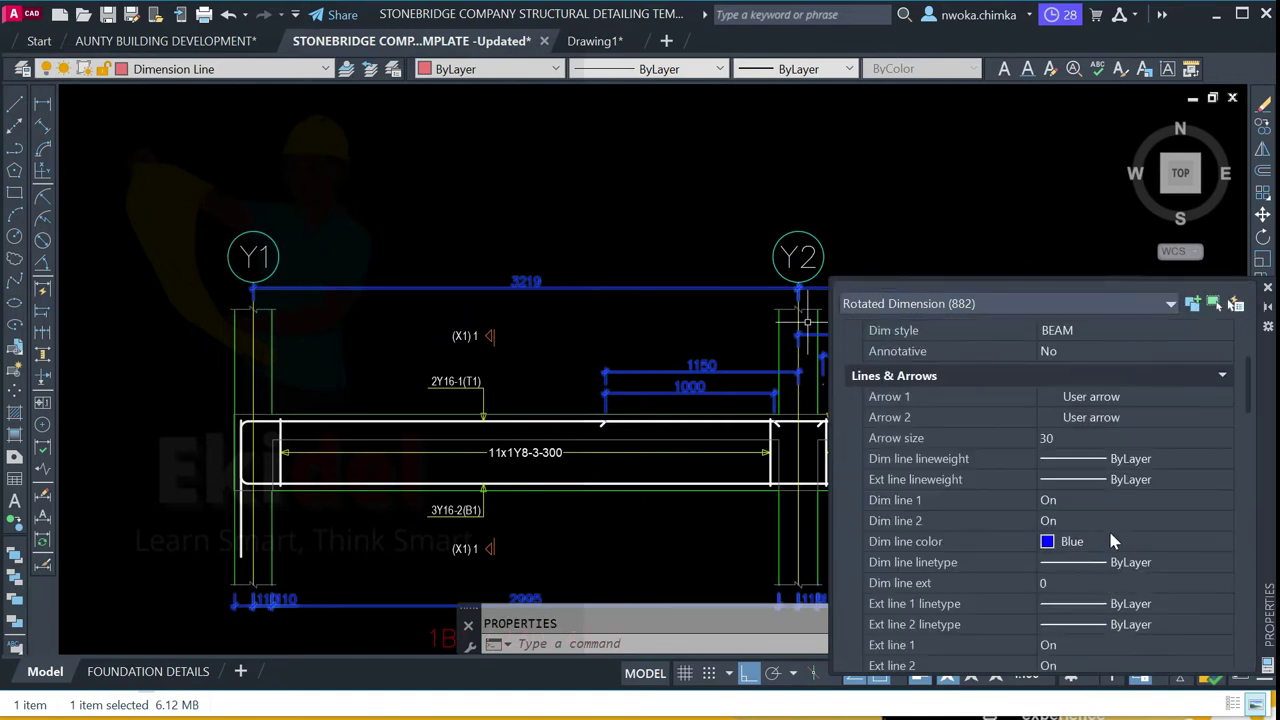
pyautogui.click(1087, 551)
pyautogui.scroll(5, 1094, 445)
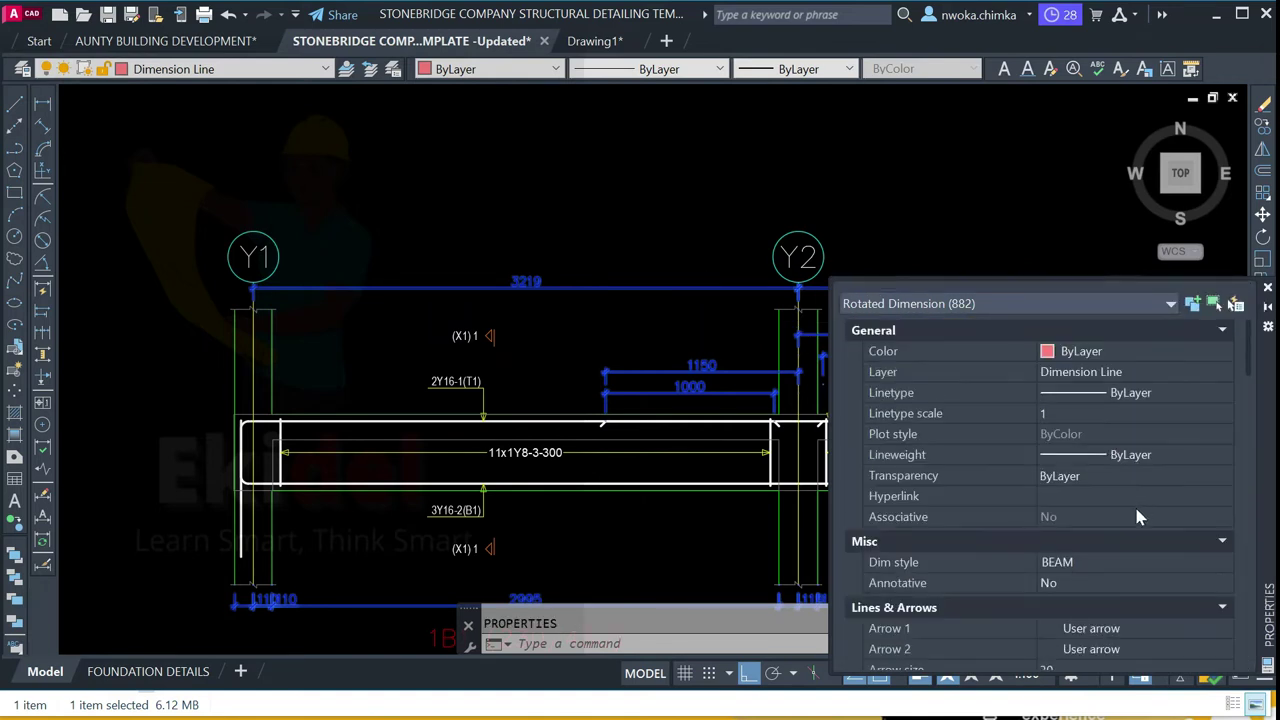
pyautogui.scroll(-2, 1136, 538)
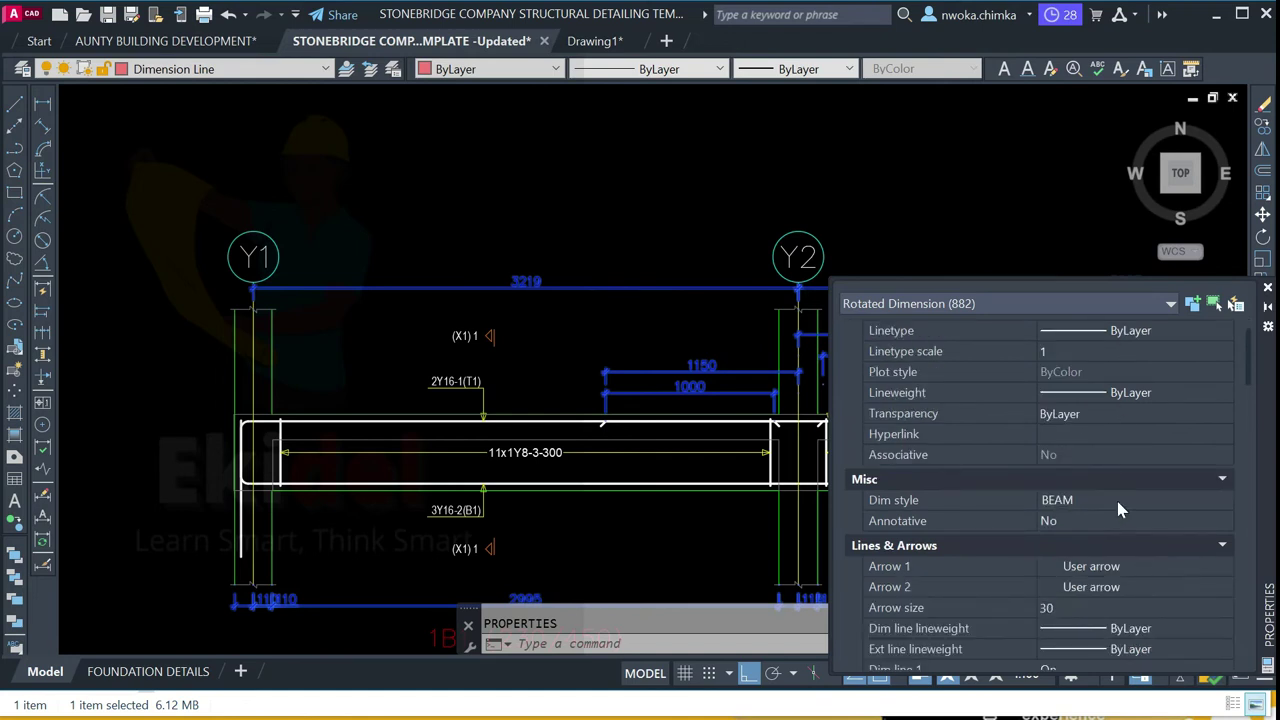
pyautogui.click(1117, 501)
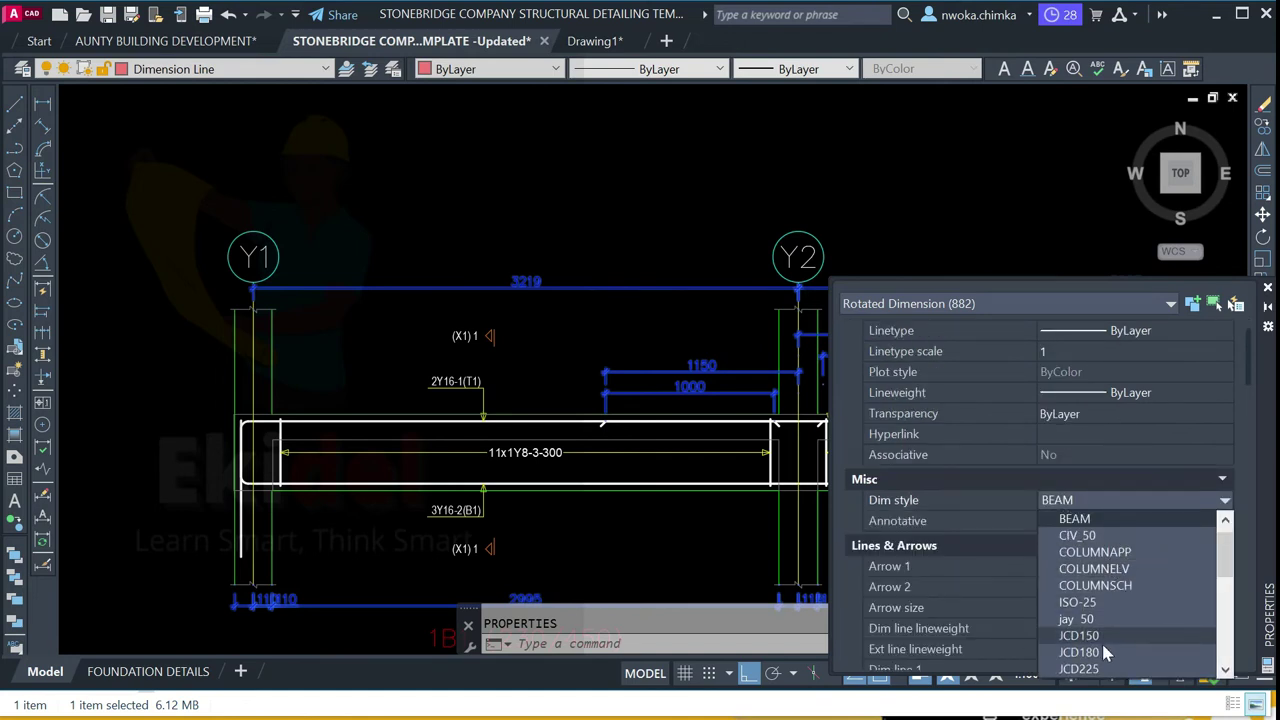
pyautogui.scroll(-1, 1104, 570)
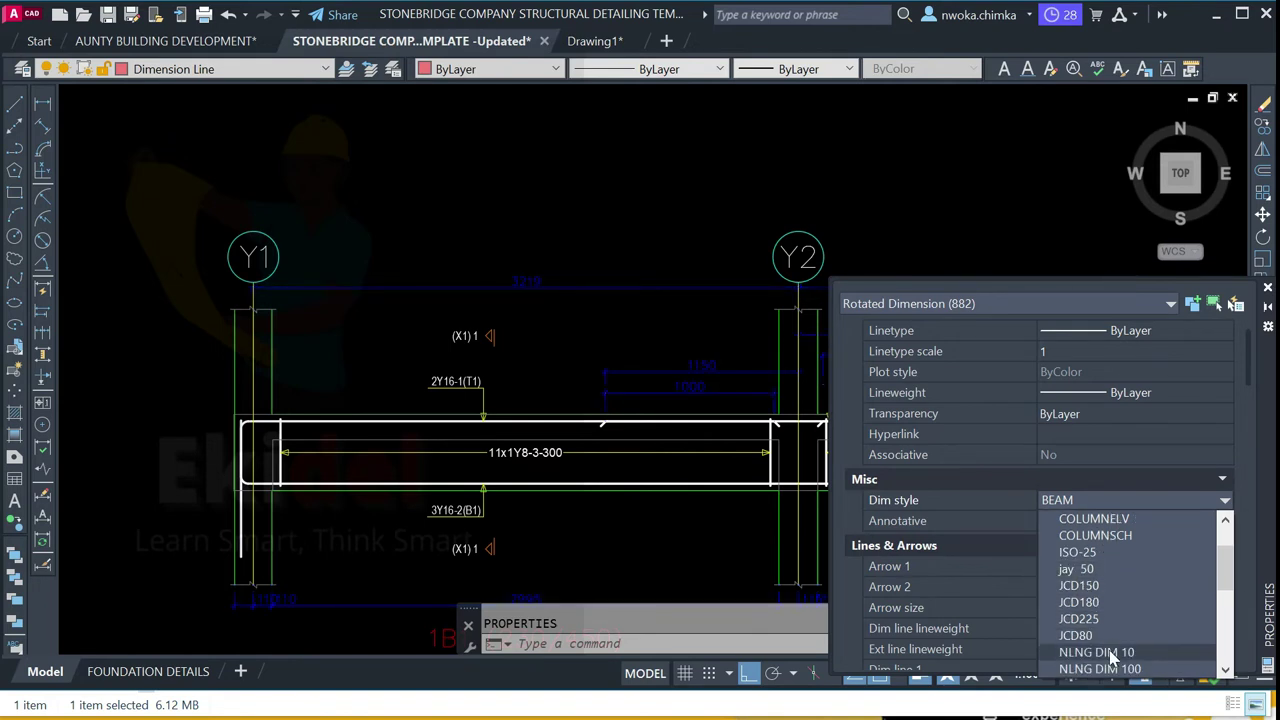
pyautogui.scroll(-2, 1178, 667)
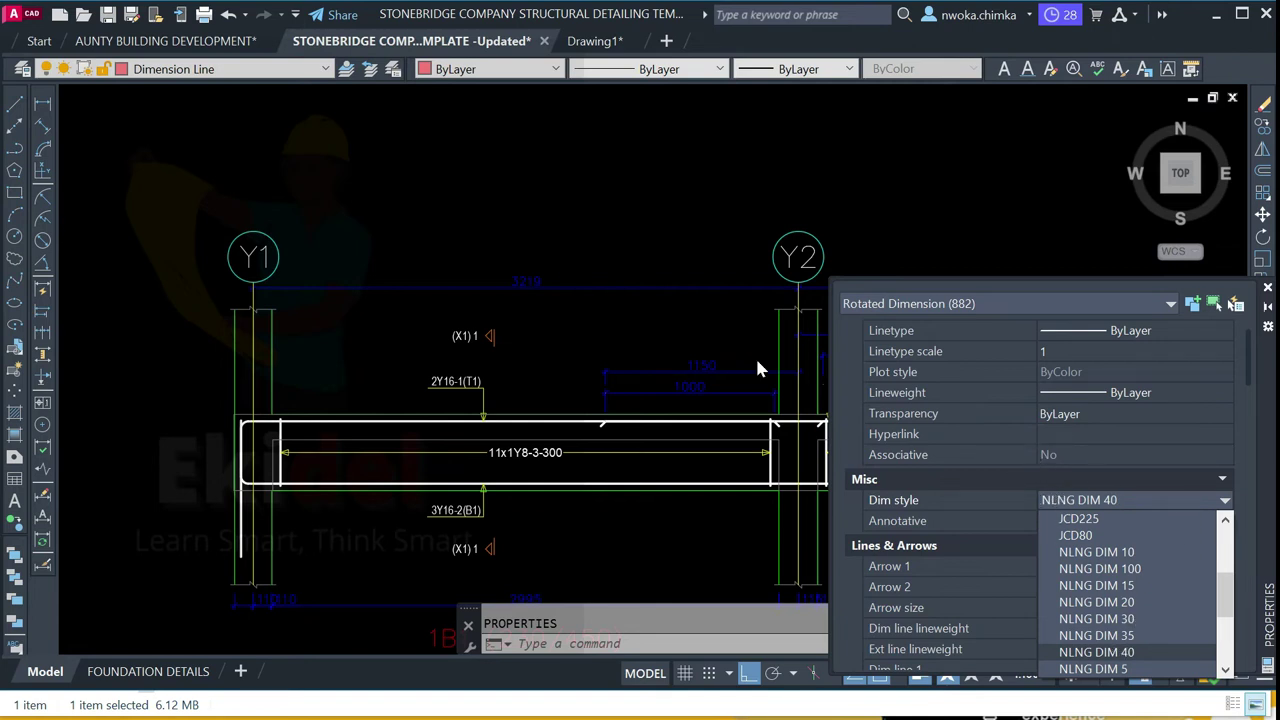
pyautogui.click(486, 283)
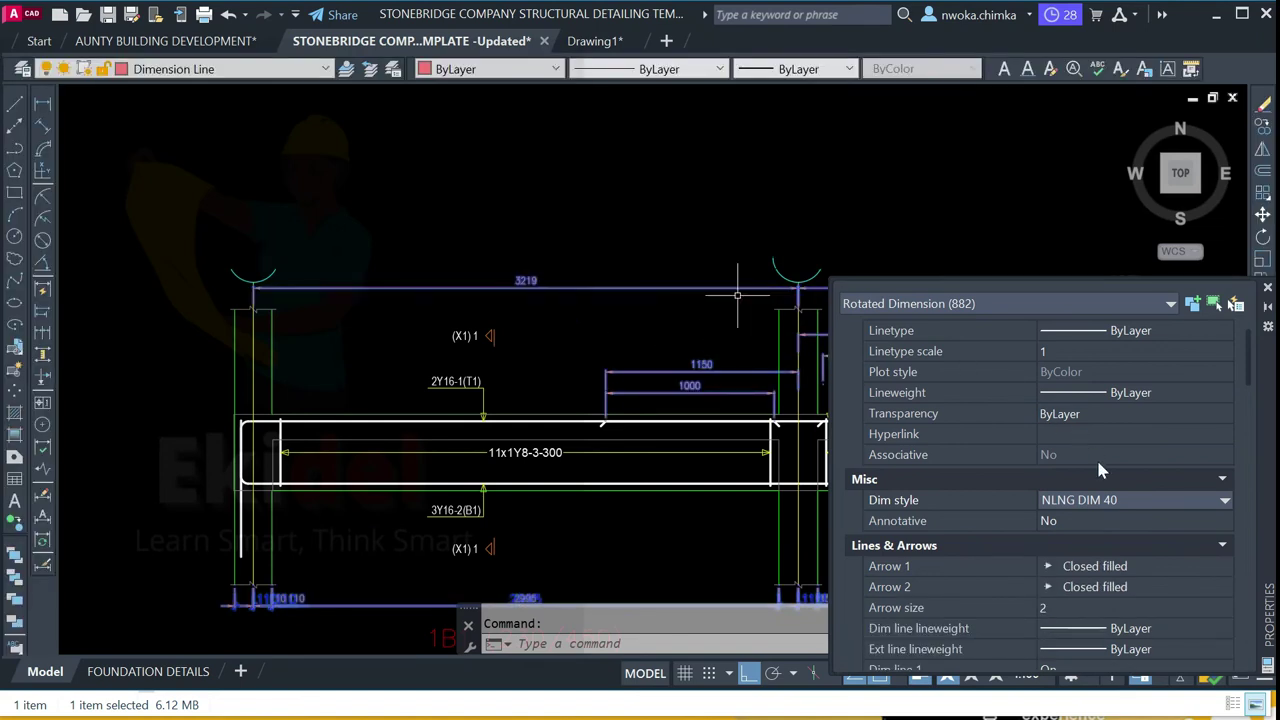
pyautogui.scroll(-5, 1206, 606)
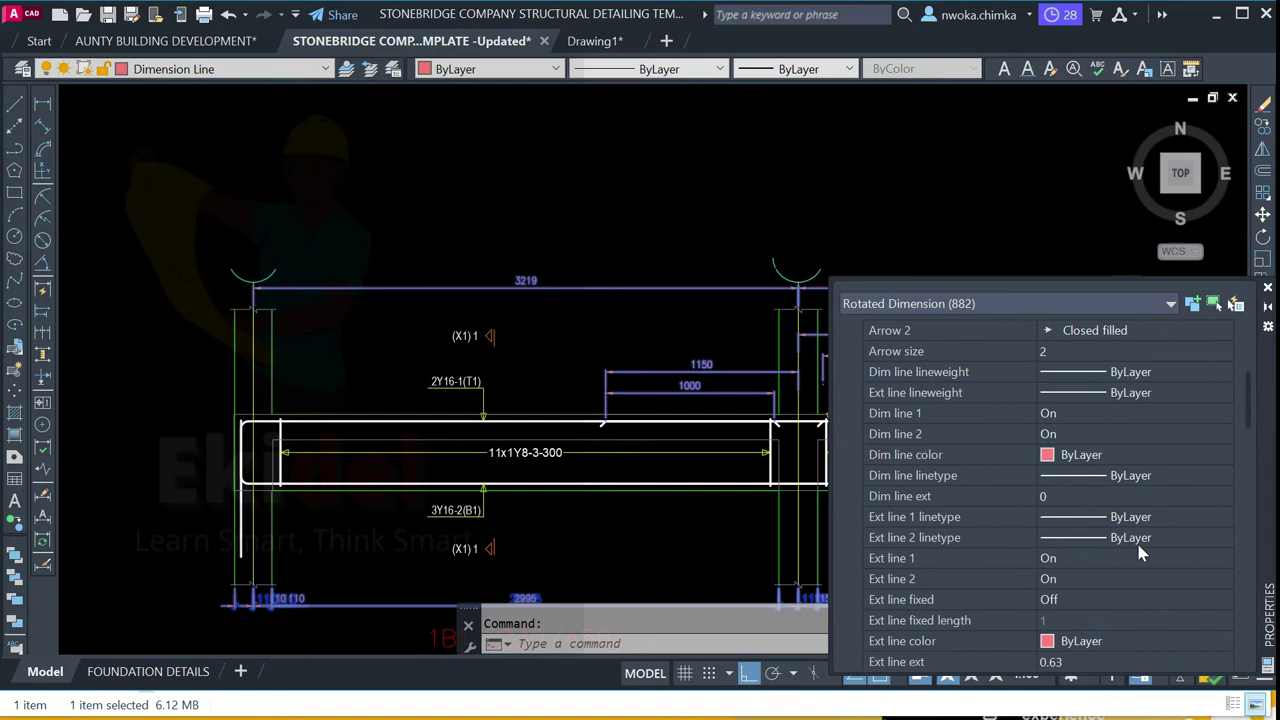
# Step: Check the remaining line settings of the selected rotated dimensions and clear their selection across the beam elevations
pyautogui.scroll(-1, 1094, 606)
pyautogui.click(600, 303)
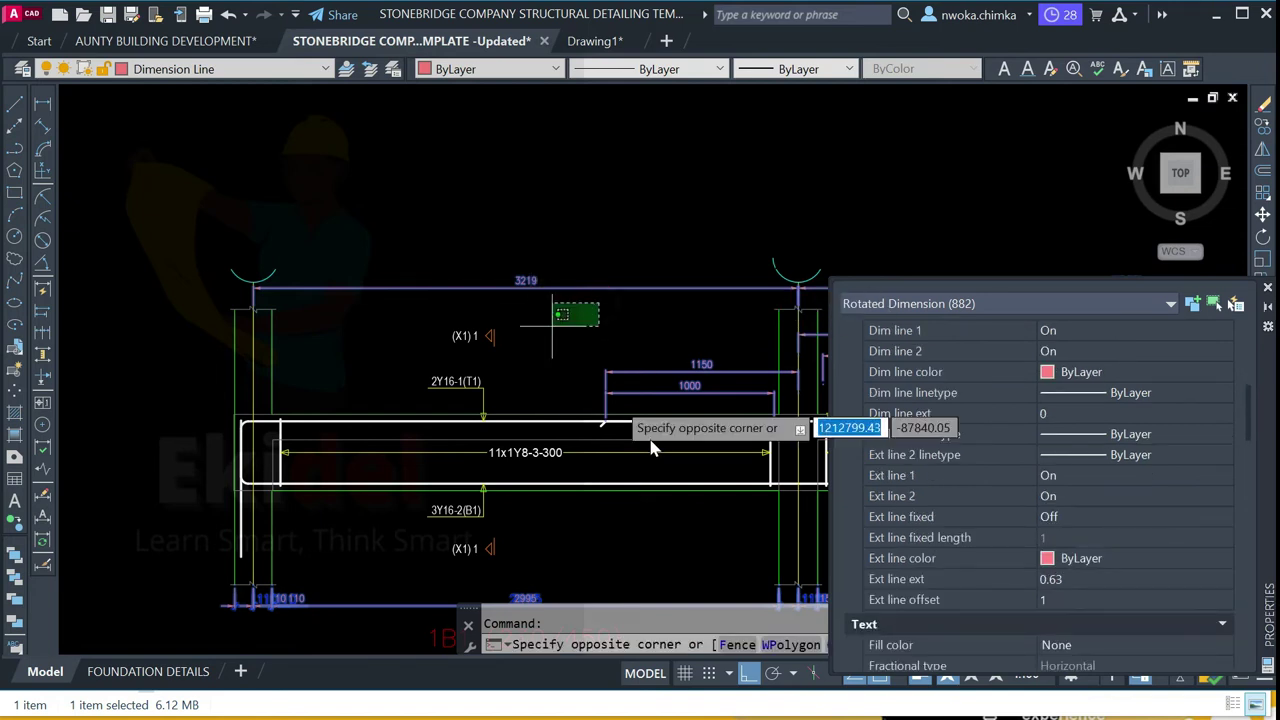
pyautogui.click(566, 369)
pyautogui.scroll(-3, 456, 293)
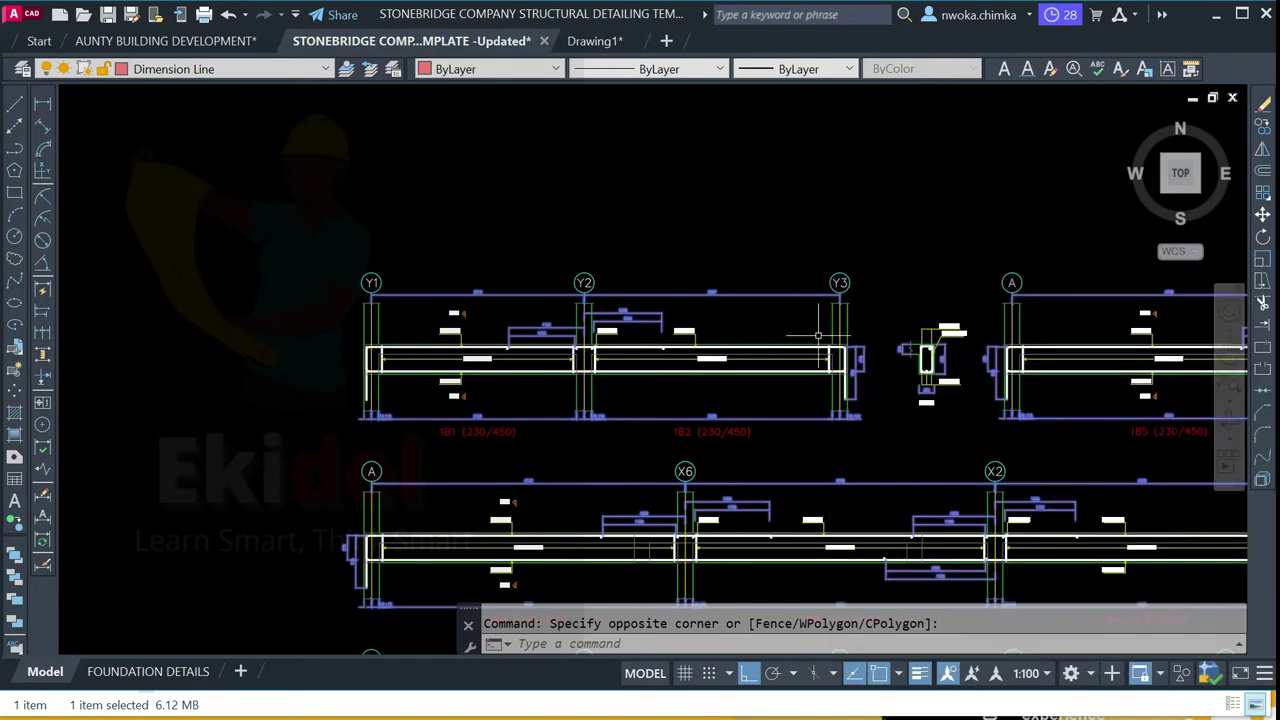
pyautogui.scroll(-4, 482, 374)
pyautogui.scroll(6, 482, 374)
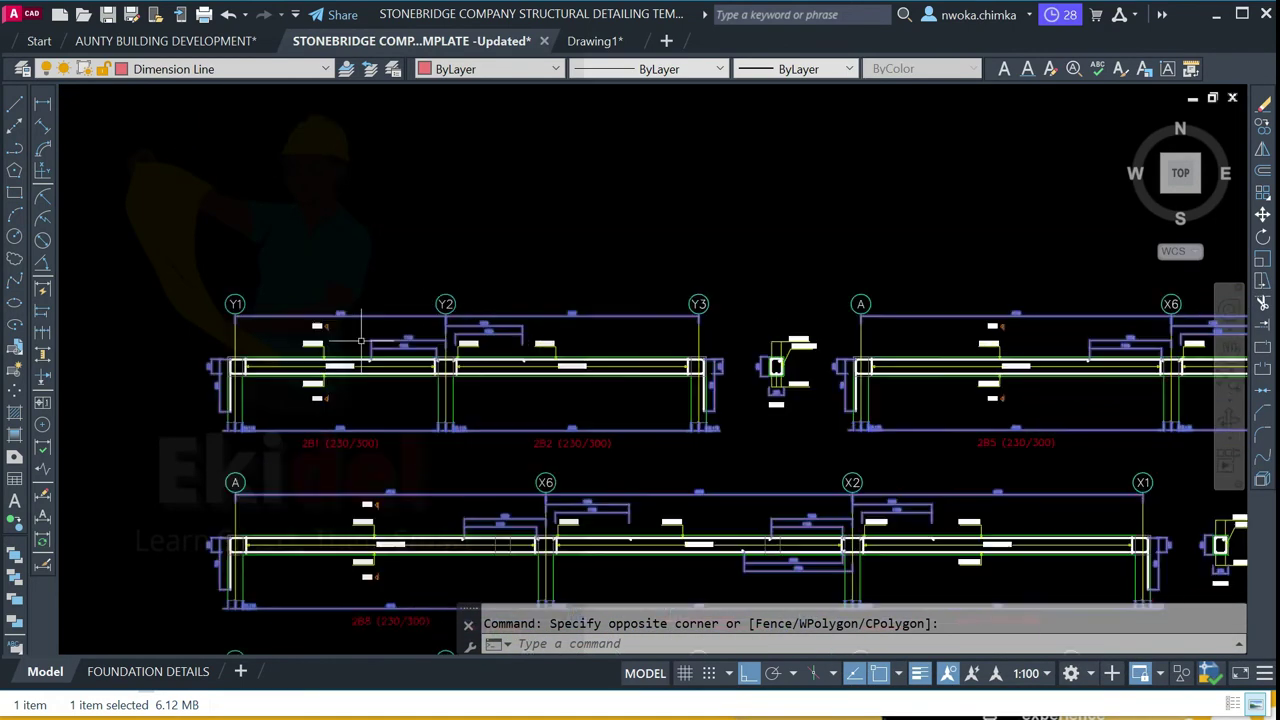
pyautogui.press('Escape')
# Step: Examine the restyled dimensions on the 2B1, 2B2 and 2B5 beam elevations and on cross-section (X1) 1 - 1
pyautogui.scroll(-1, 317, 310)
pyautogui.moveTo(406, 307); pyautogui.dragTo(641, 356, button='middle')
pyautogui.scroll(-1, 501, 373)
pyautogui.moveTo(542, 375); pyautogui.dragTo(488, 274, button='middle')
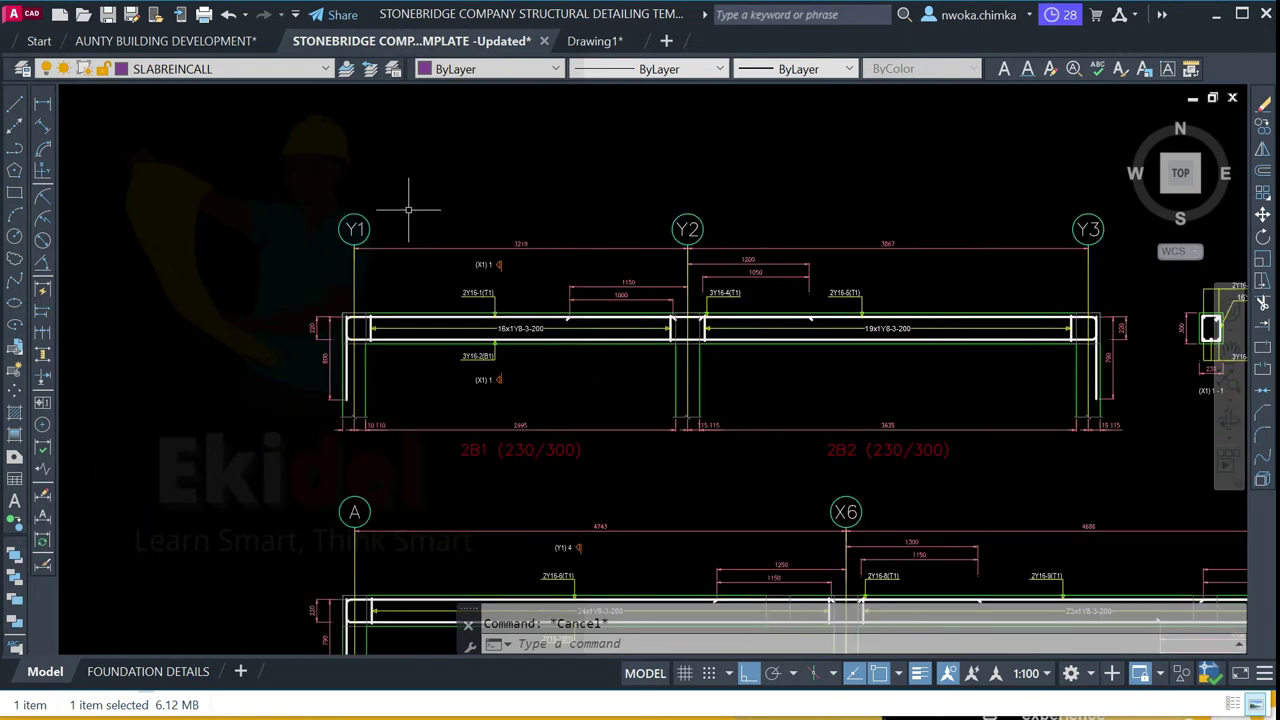
pyautogui.scroll(4, 430, 425)
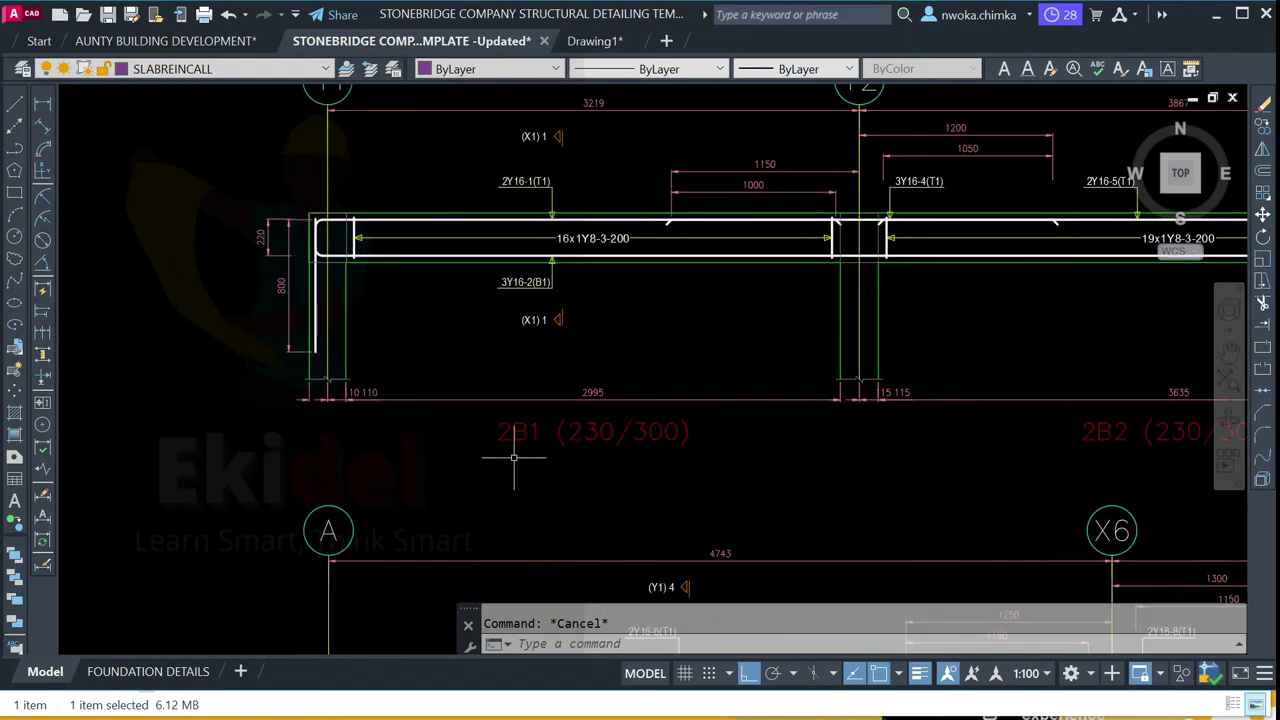
pyautogui.click(417, 289)
pyautogui.press('Escape')
pyautogui.scroll(-5, 417, 298)
pyautogui.scroll(3, 700, 272)
pyautogui.moveTo(714, 267); pyautogui.dragTo(461, 267, button='middle')
pyautogui.moveTo(793, 288); pyautogui.dragTo(462, 278, button='middle')
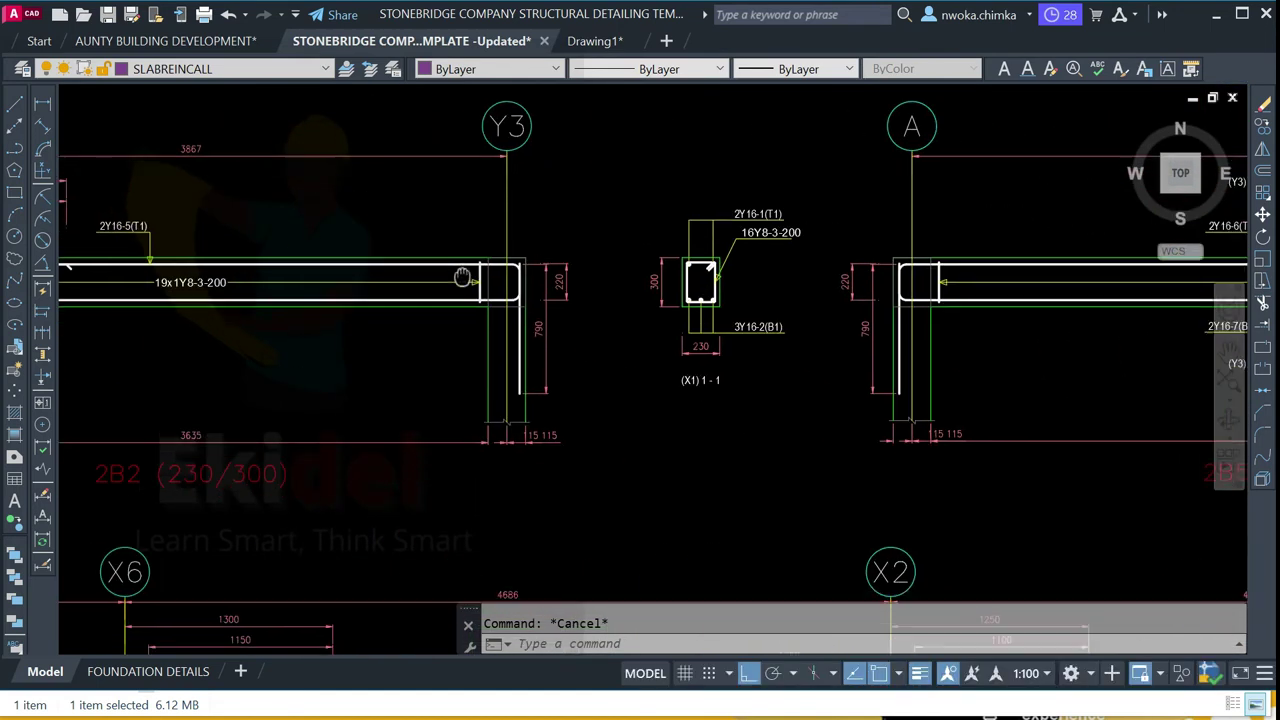
pyautogui.scroll(4, 512, 285)
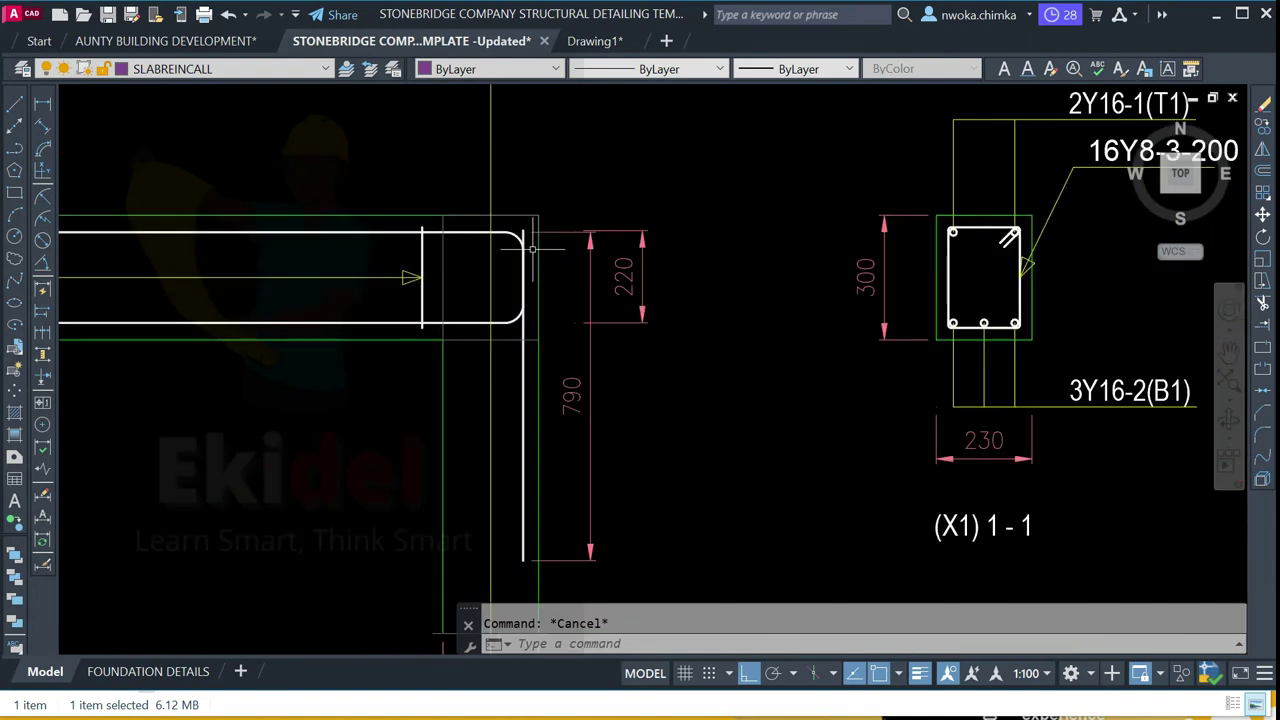
pyautogui.scroll(-4, 524, 230)
pyautogui.moveTo(803, 249); pyautogui.dragTo(430, 247, button='middle')
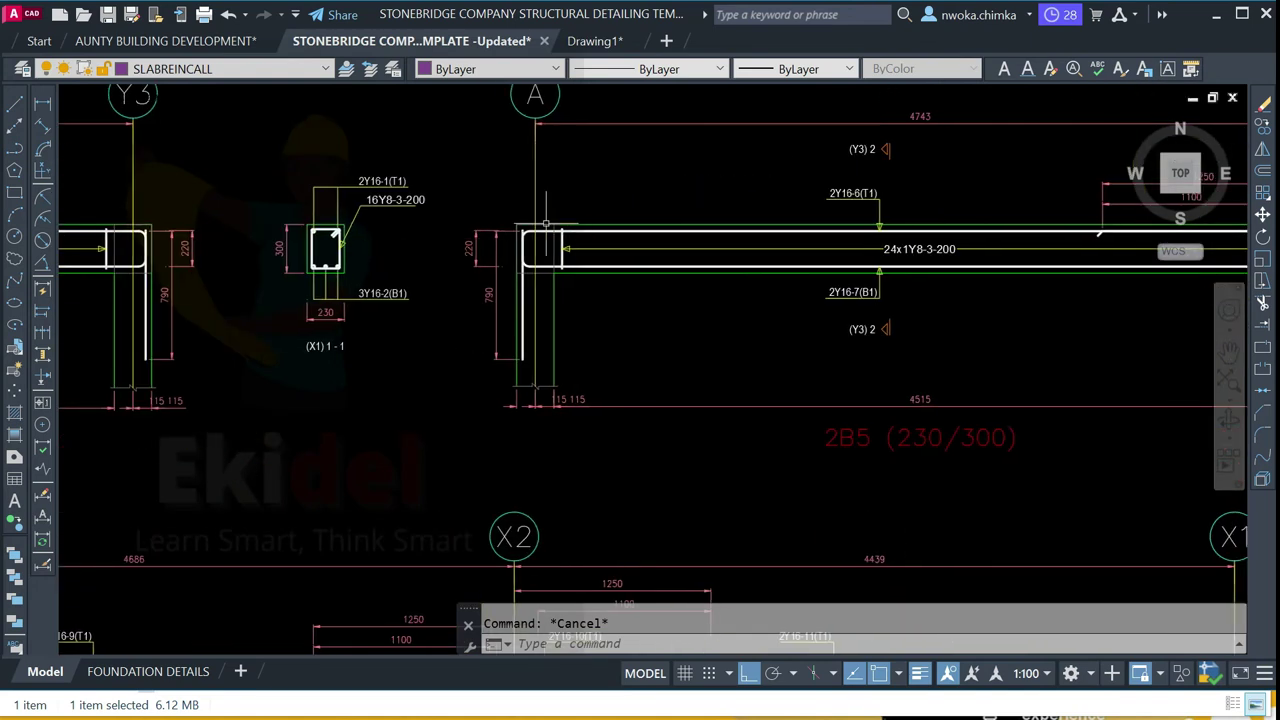
pyautogui.scroll(4, 546, 224)
pyautogui.scroll(-4, 540, 235)
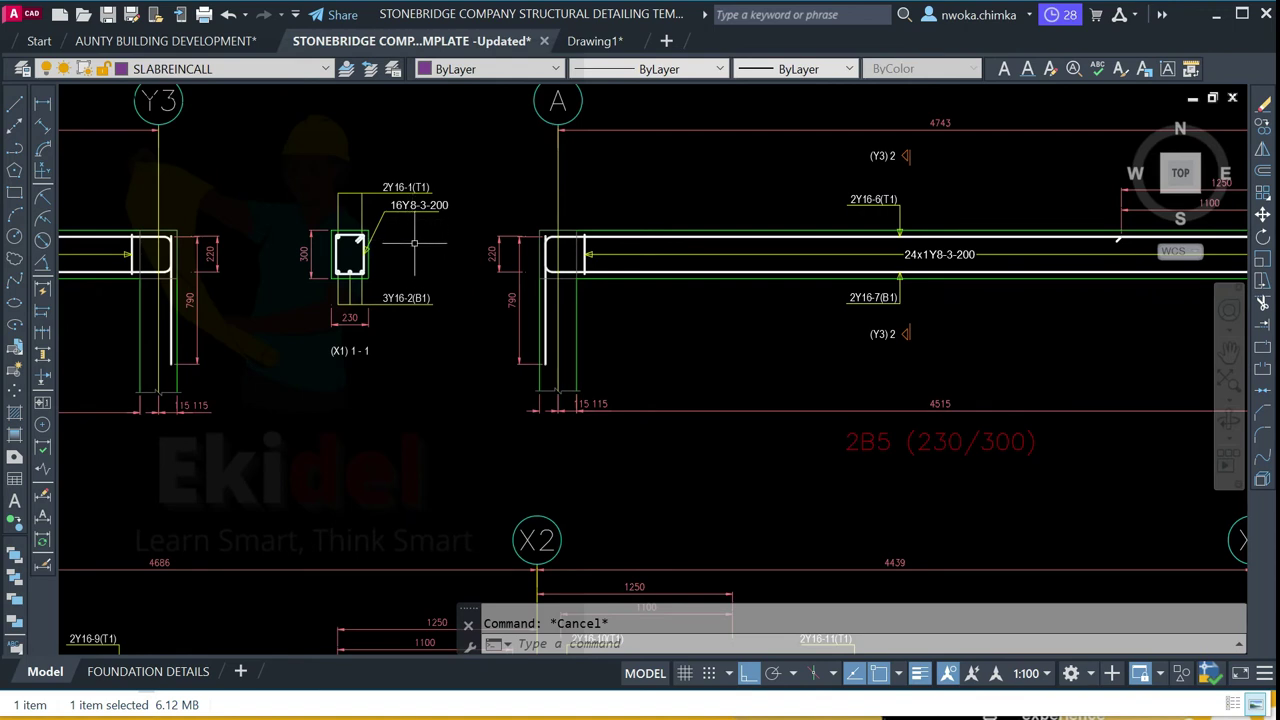
# Step: Examine the template's earlier foundation details, including Sections A and D, to compare their dimensions with the restyled beam drawings
pyautogui.scroll(-5, 614, 260)
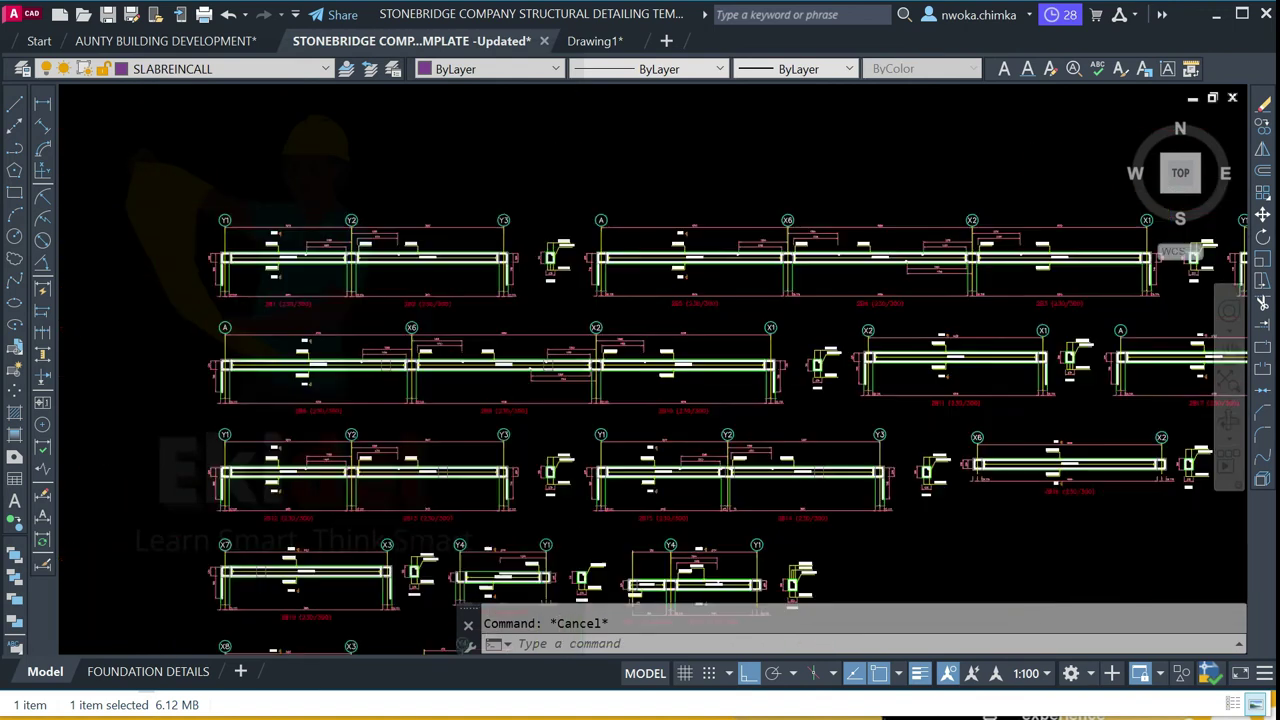
pyautogui.scroll(-1, 555, 281)
pyautogui.moveTo(685, 255)
pyautogui.mouseDown(button='middle')
pyautogui.moveTo(555, 281)
pyautogui.moveTo(555, 353)
pyautogui.mouseUp(button='middle')
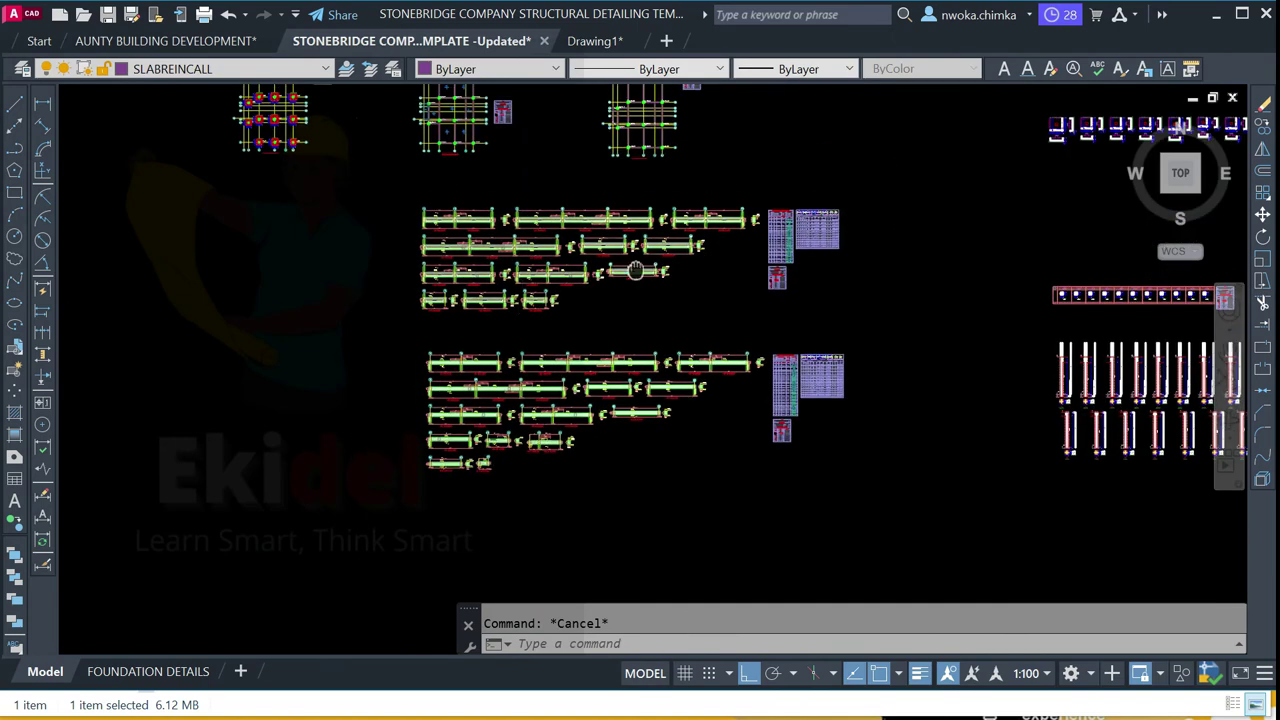
pyautogui.moveTo(635, 270); pyautogui.dragTo(571, 294, button='middle')
pyautogui.scroll(-8, 752, 293)
pyautogui.moveTo(357, 294); pyautogui.dragTo(918, 298, button='middle')
pyautogui.scroll(-2, 356, 296)
pyautogui.scroll(10, 380, 297)
pyautogui.scroll(-5, 230, 216)
pyautogui.moveTo(790, 317); pyautogui.dragTo(479, 308, button='middle')
pyautogui.scroll(7, 549, 280)
pyautogui.scroll(6, 413, 262)
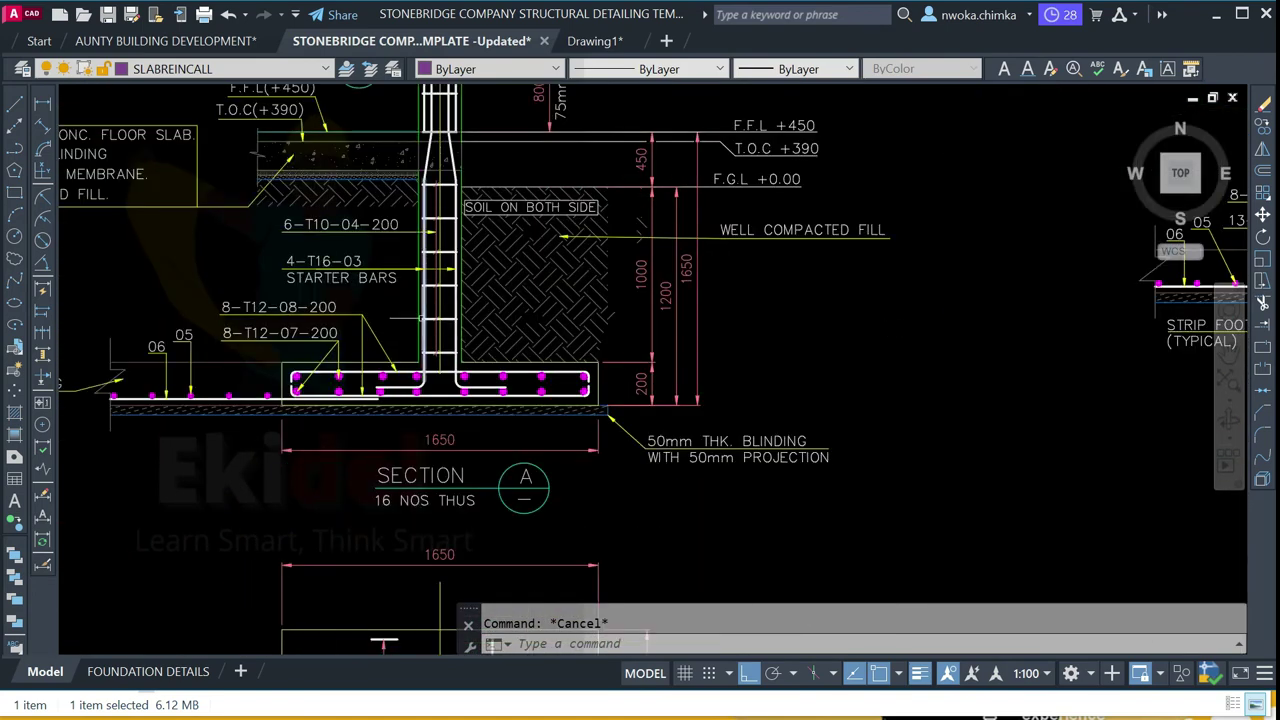
pyautogui.scroll(-4, 488, 283)
pyautogui.moveTo(315, 56)
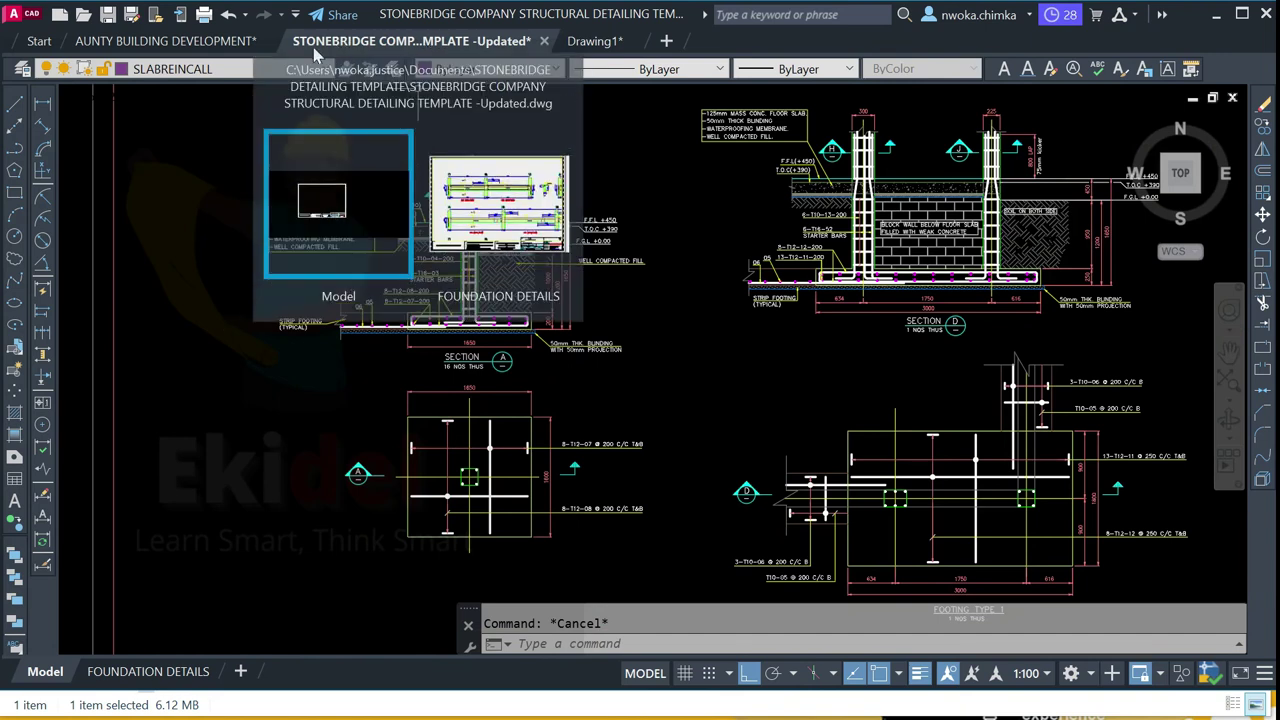
pyautogui.scroll(-8, 731, 394)
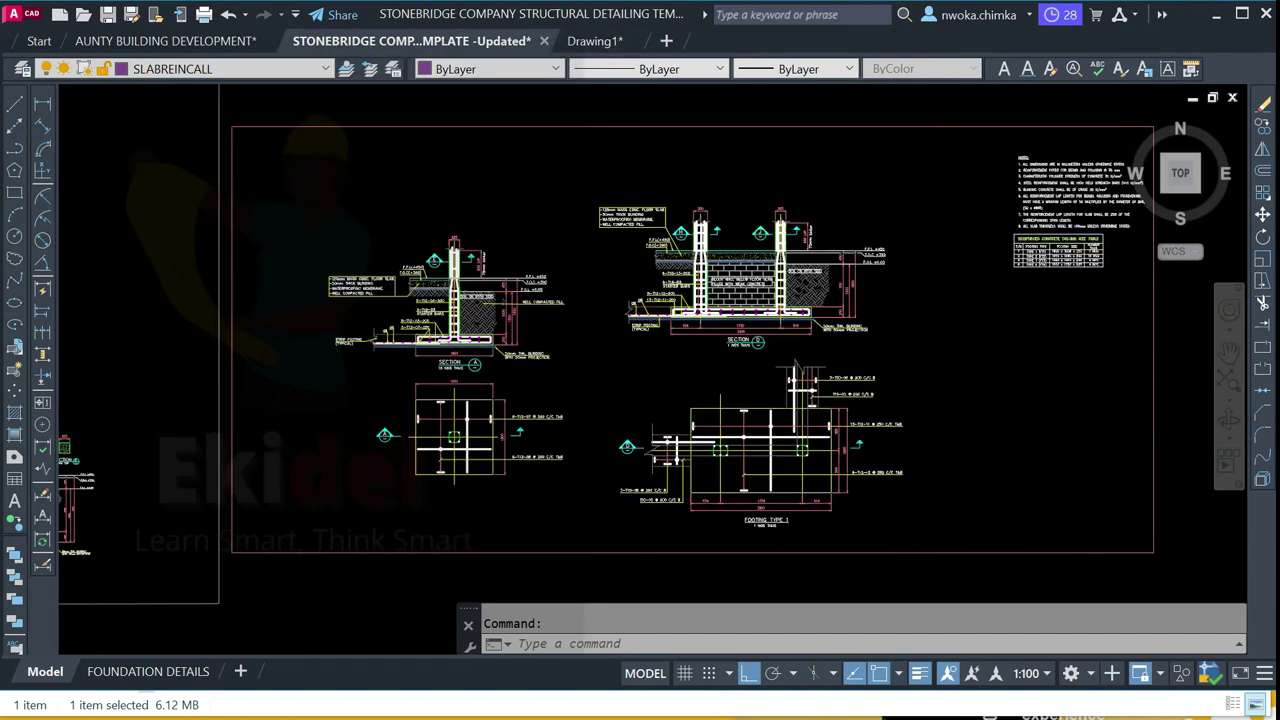
# Step: Check the original footing details in Drawing1, and return to the pasted duplex drawings in the STONEBRIDGE template
pyautogui.click(592, 43)
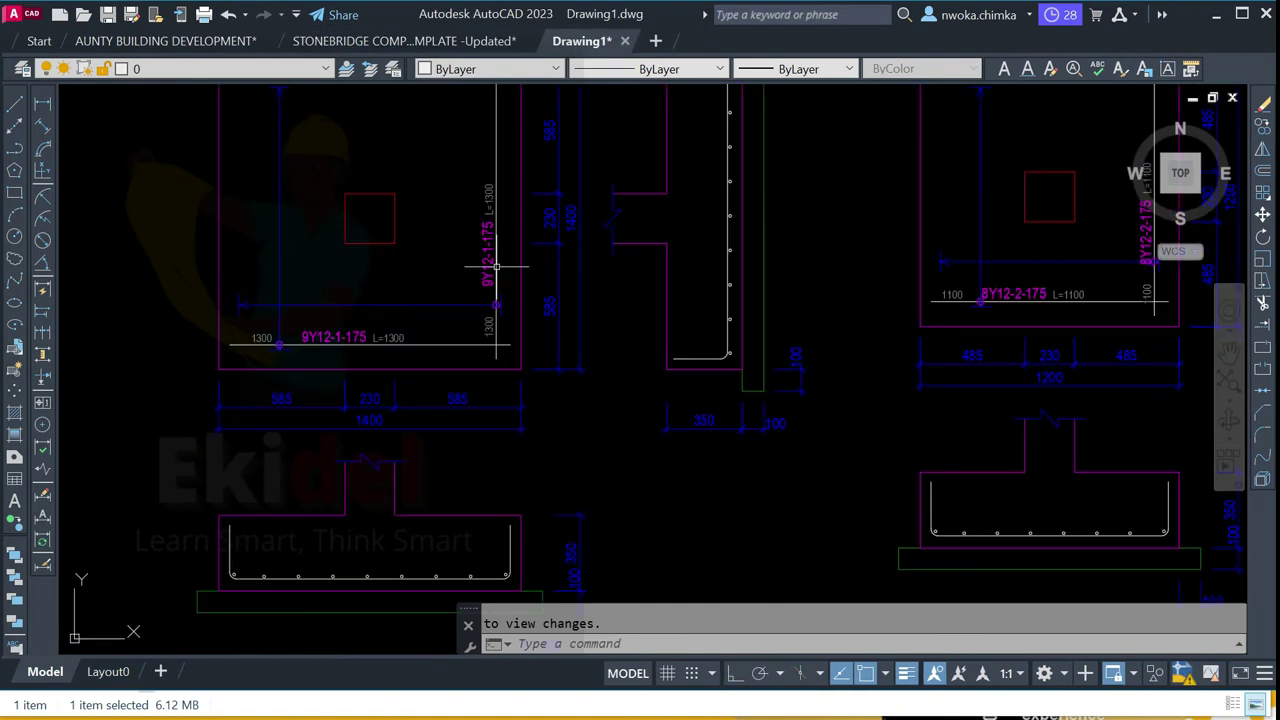
pyautogui.click(491, 41)
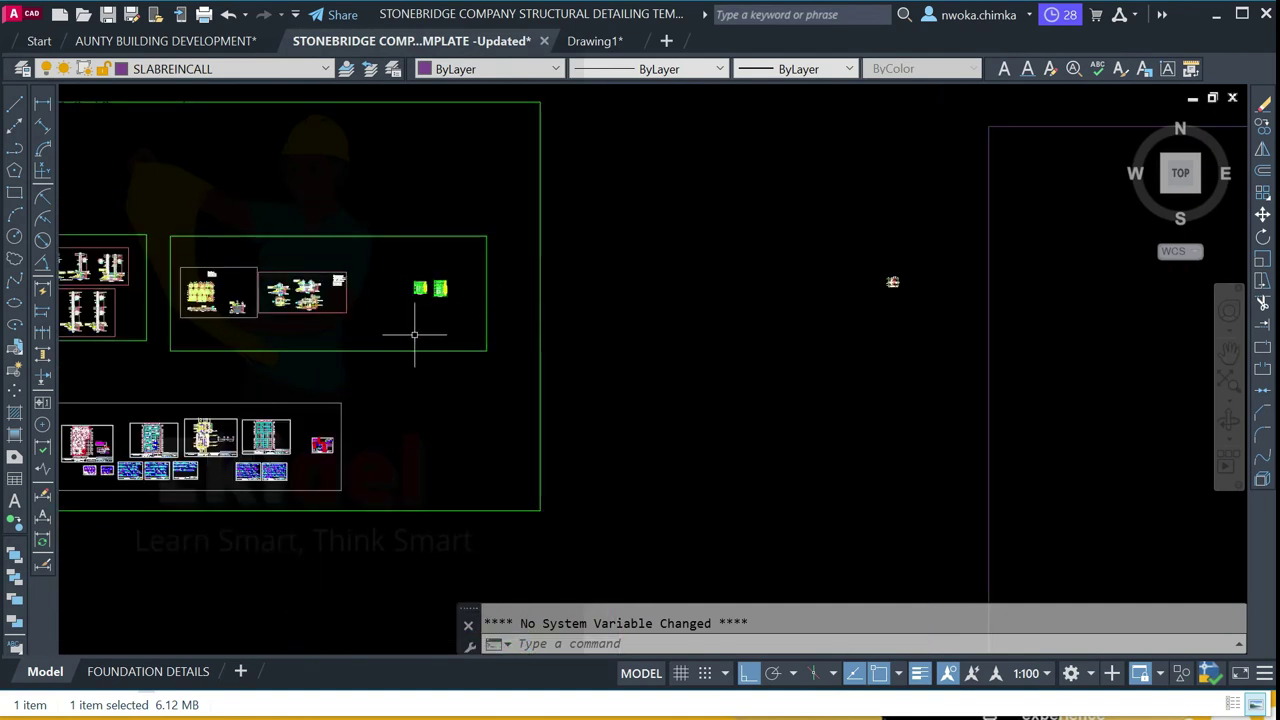
pyautogui.moveTo(444, 432); pyautogui.dragTo(402, 281, button='middle')
pyautogui.moveTo(800, 273); pyautogui.dragTo(451, 337, button='middle')
pyautogui.moveTo(728, 322); pyautogui.dragTo(109, 339, button='middle')
pyautogui.scroll(2, 570, 297)
pyautogui.scroll(3, 555, 315)
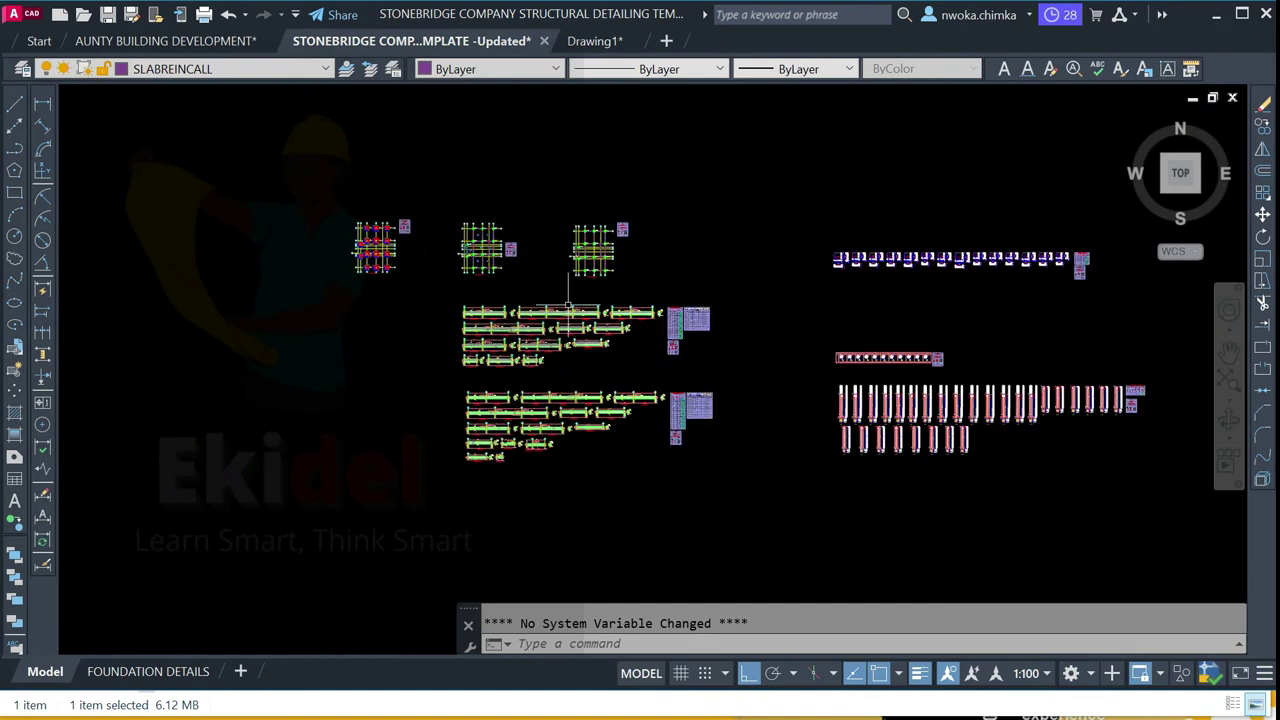
# Step: Erase the tiny stray objects in the empty space between the foundation plan and the storey 1 plan
pyautogui.scroll(2, 475, 290)
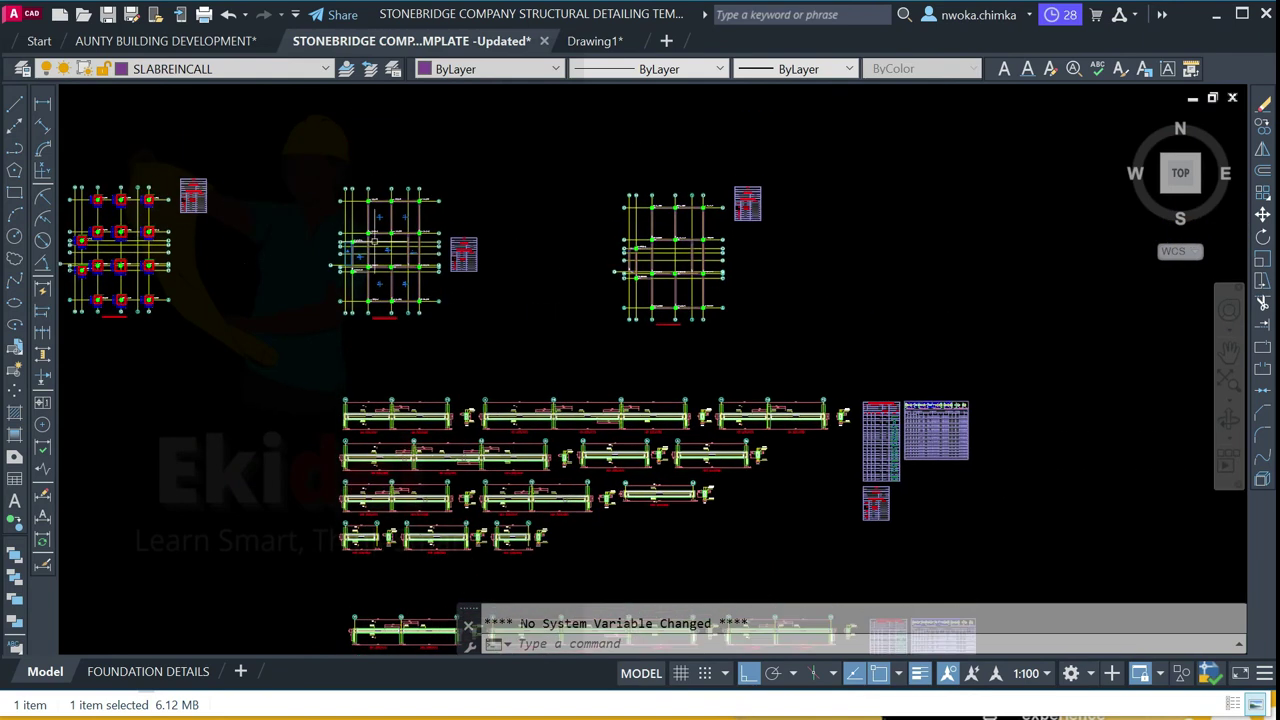
pyautogui.moveTo(272, 254); pyautogui.dragTo(451, 248, button='middle')
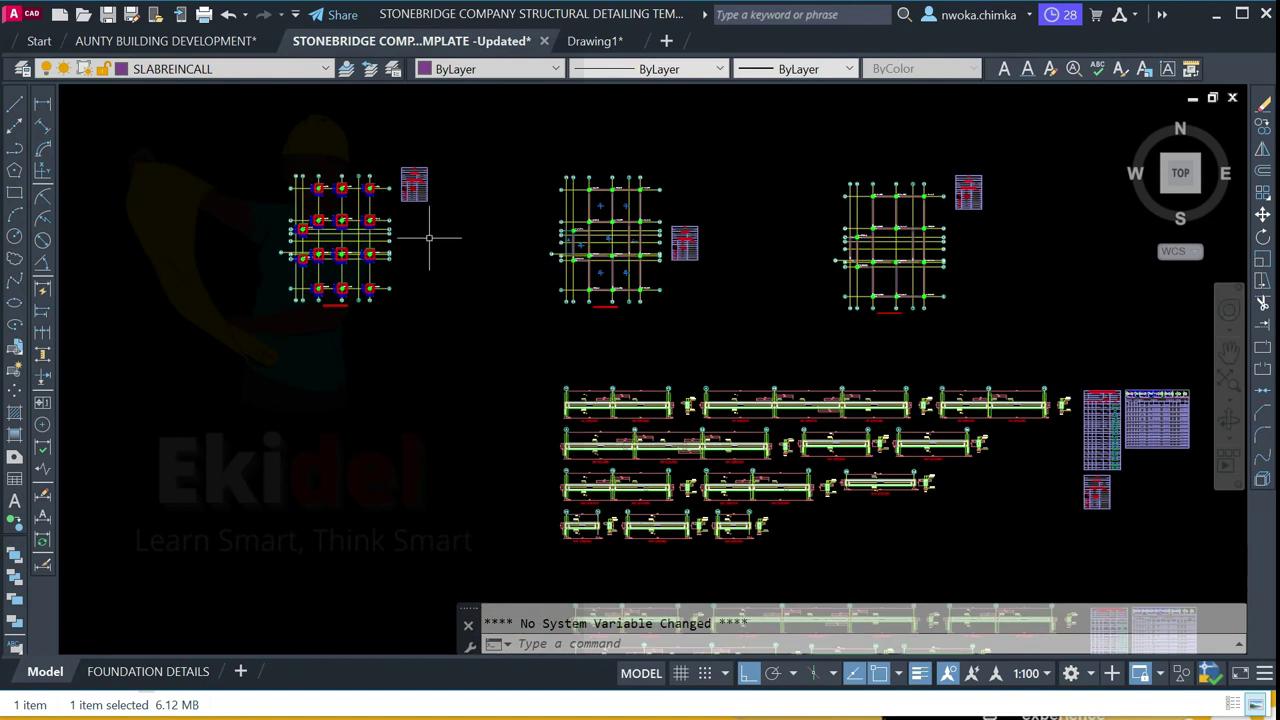
pyautogui.scroll(4, 464, 250)
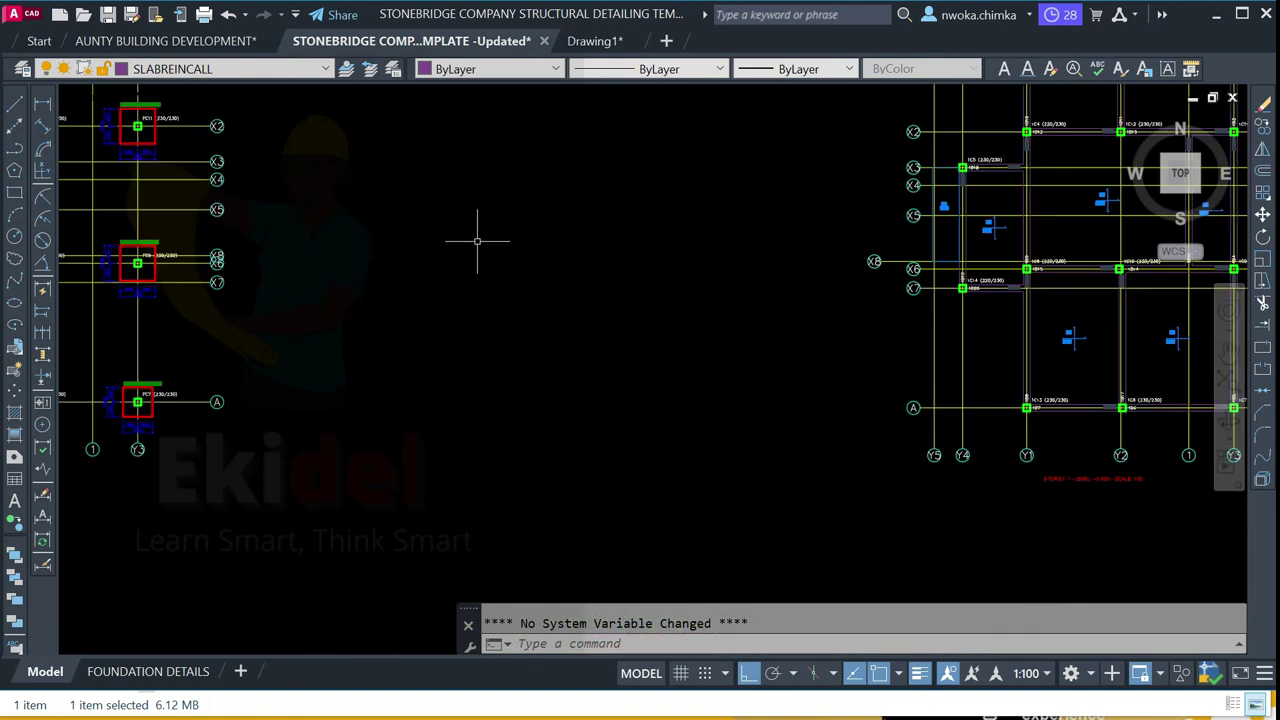
pyautogui.click(478, 215)
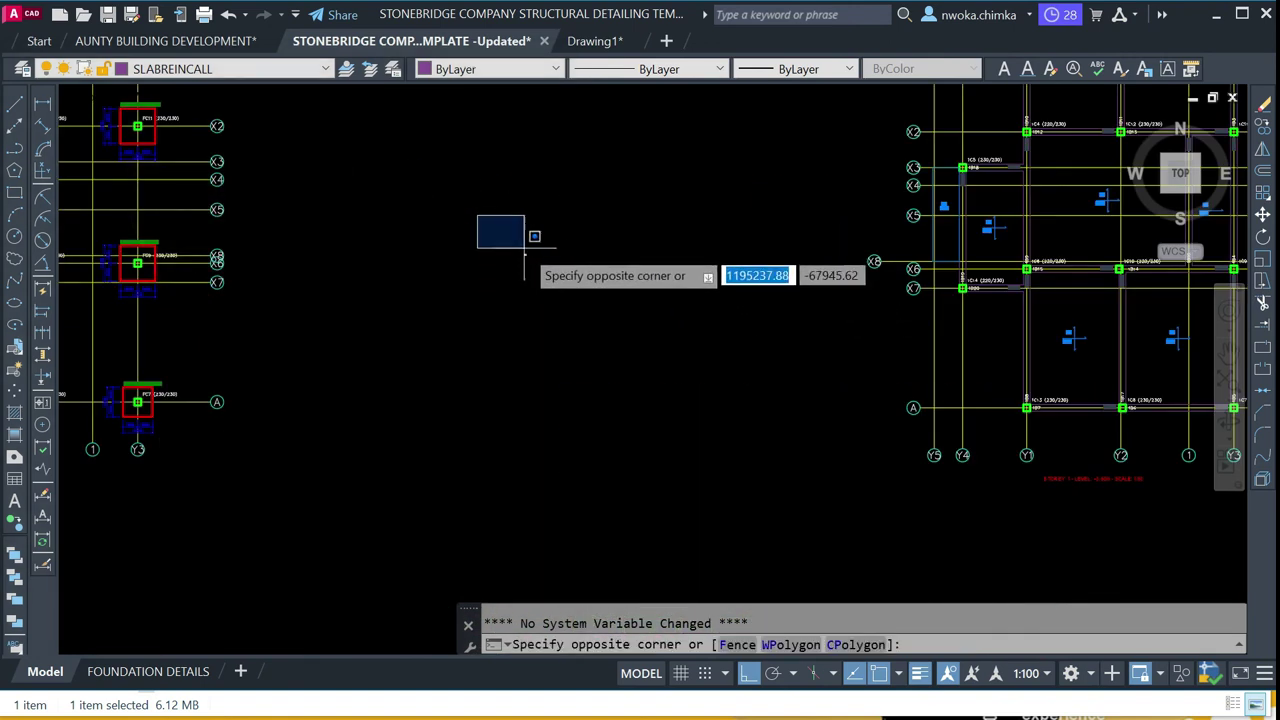
pyautogui.press('Escape')
pyautogui.scroll(5, 503, 253)
pyautogui.click(482, 227)
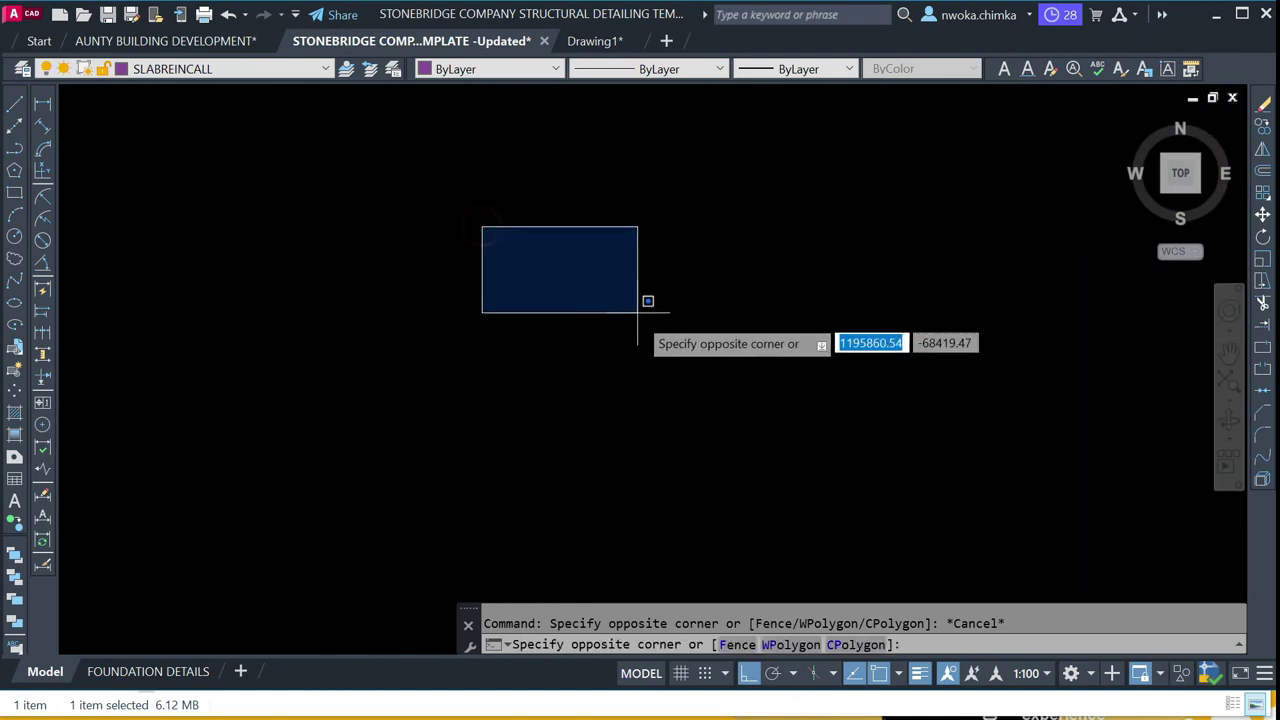
pyautogui.click(635, 323)
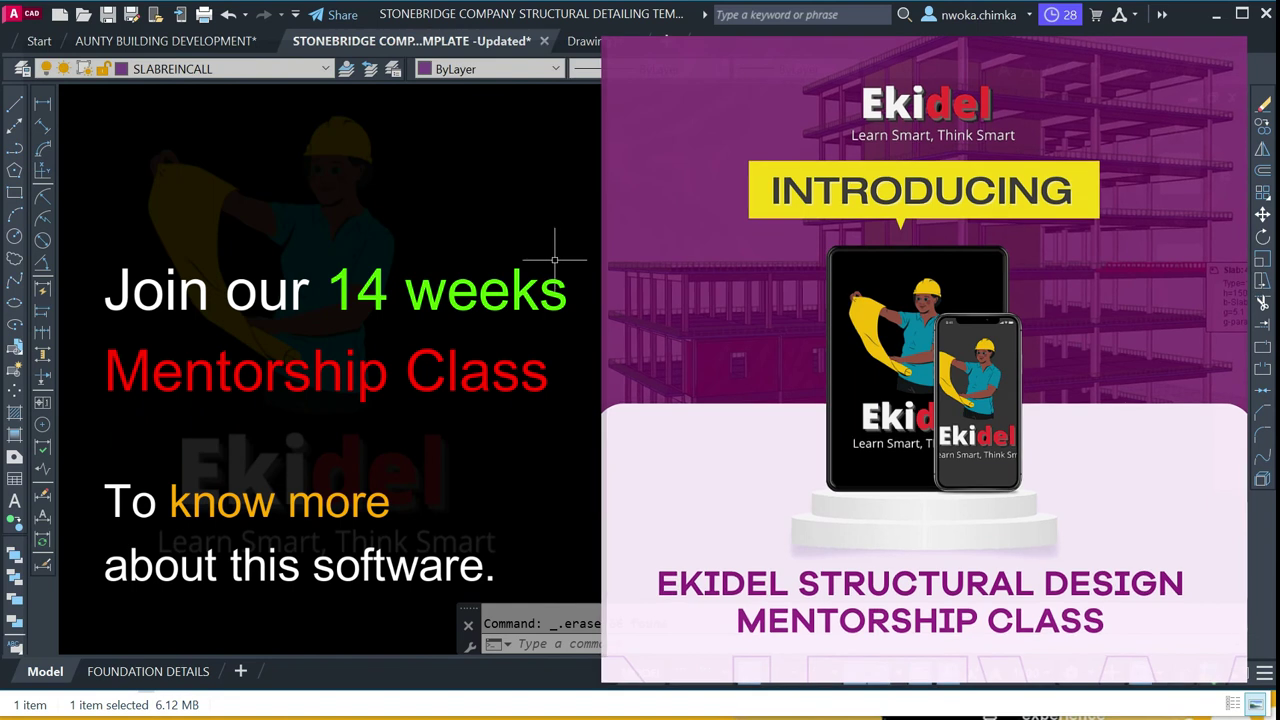
pyautogui.scroll(-3, 566, 240)
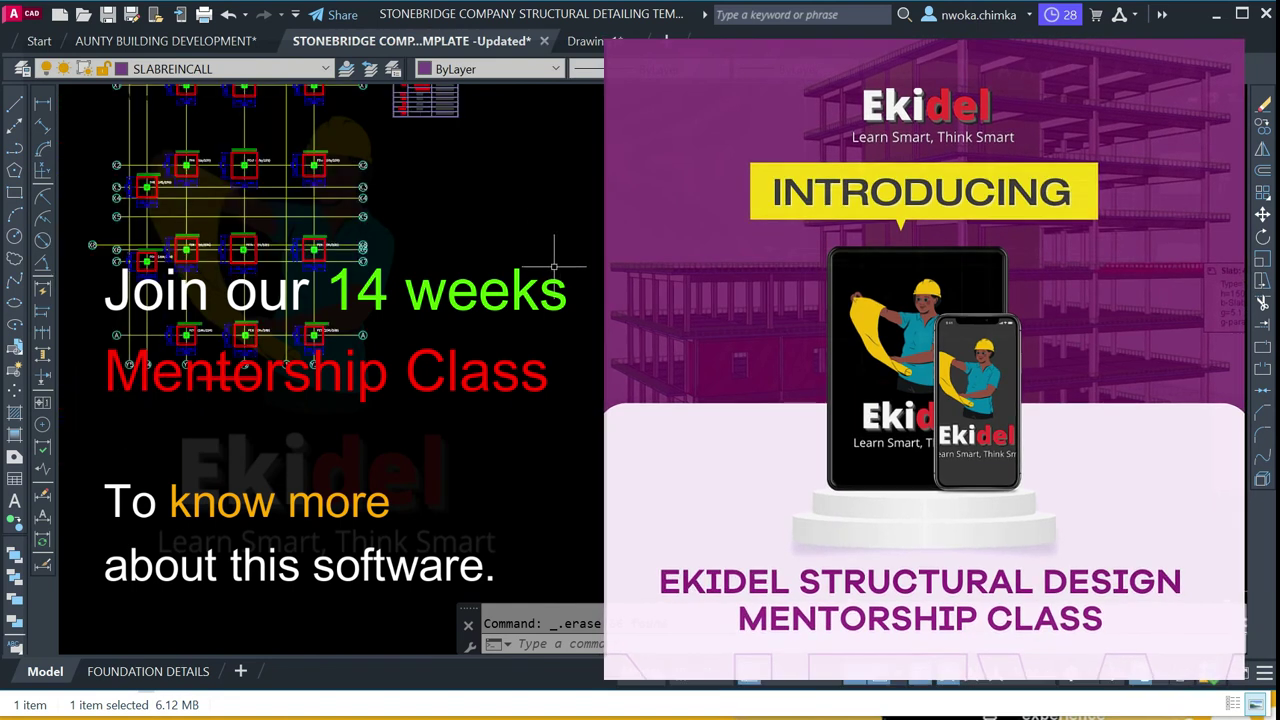
pyautogui.scroll(-5, 550, 230)
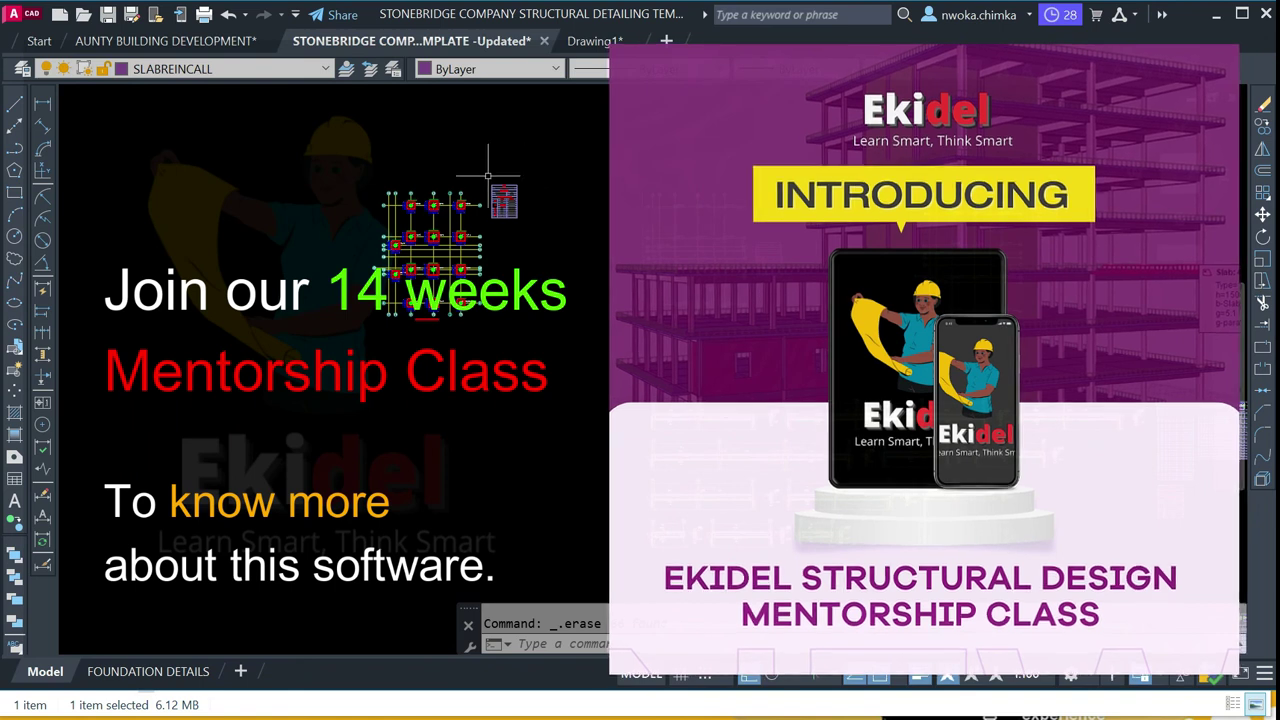
pyautogui.scroll(4, 405, 208)
pyautogui.moveTo(572, 155); pyautogui.dragTo(477, 189, button='middle')
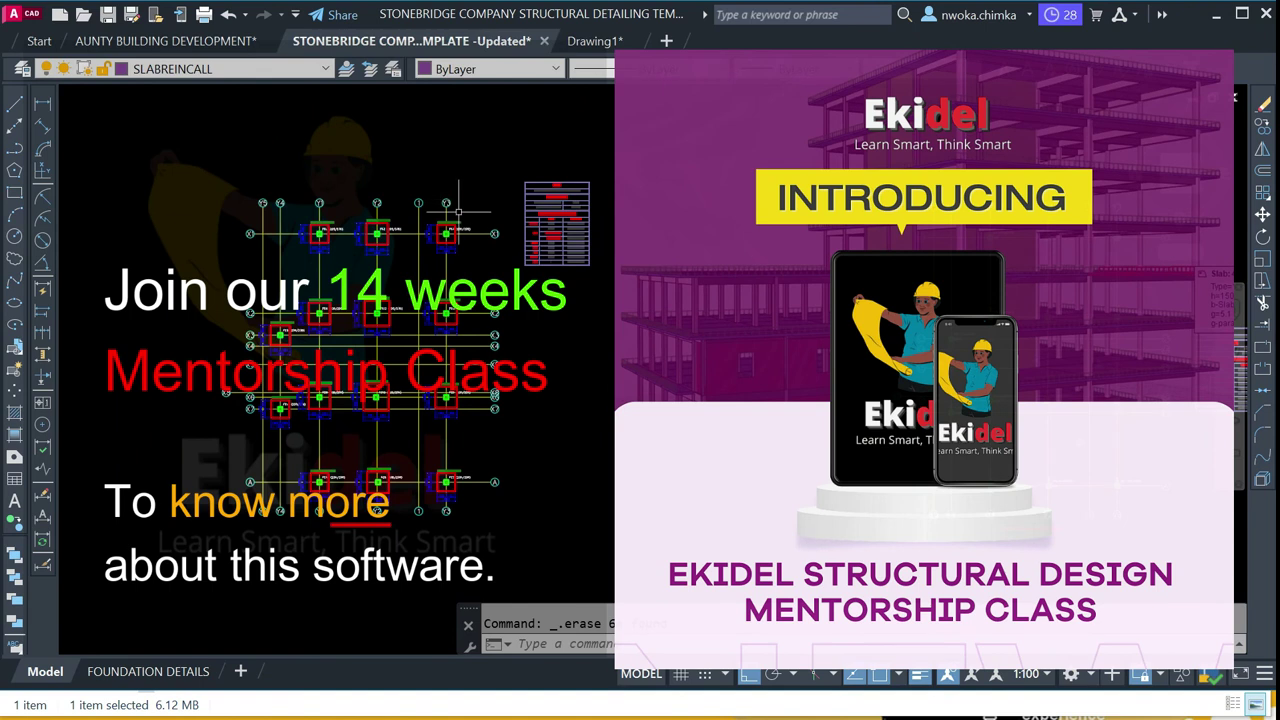
pyautogui.scroll(-5, 459, 211)
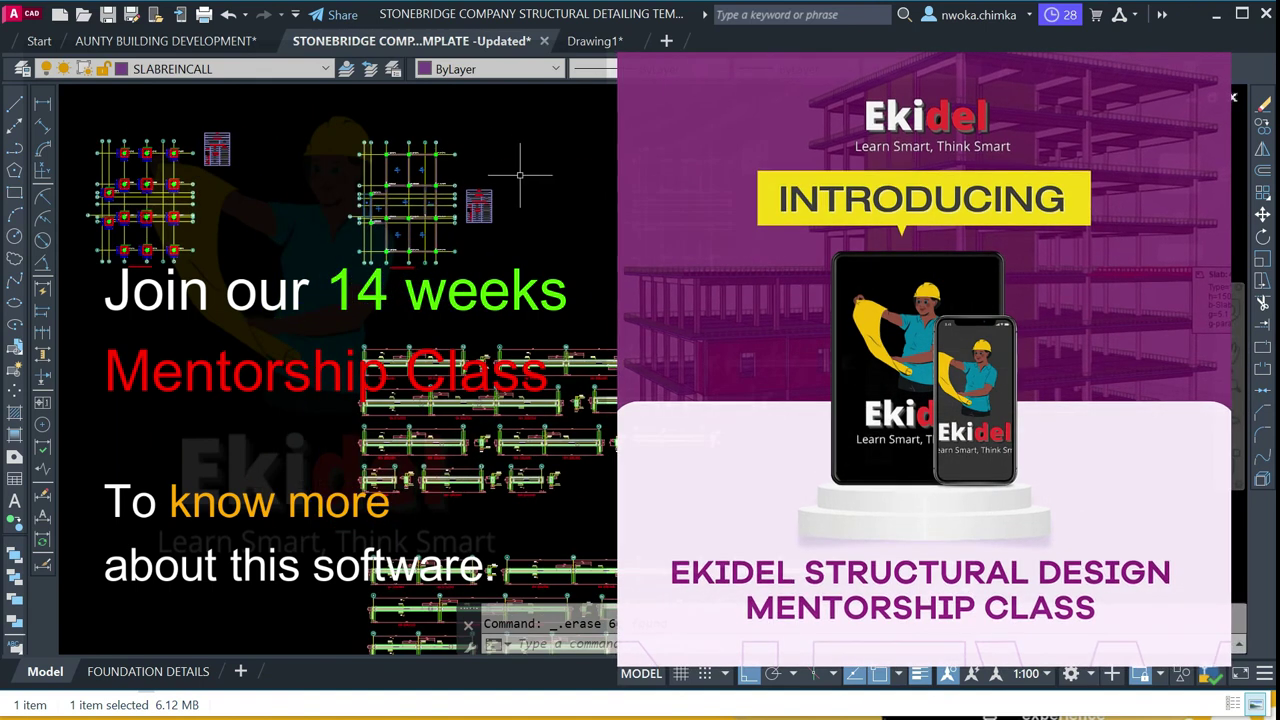